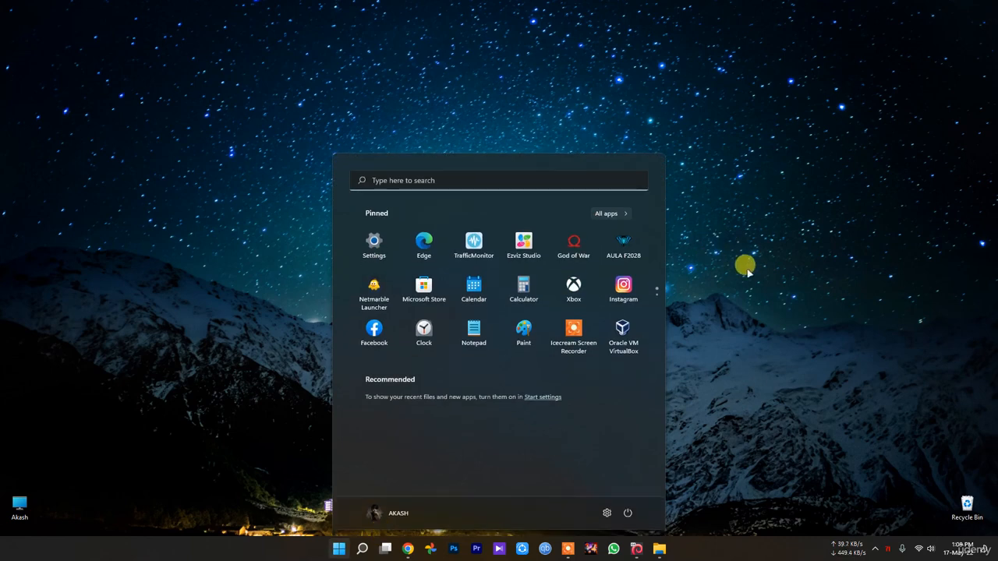
click(779, 272)
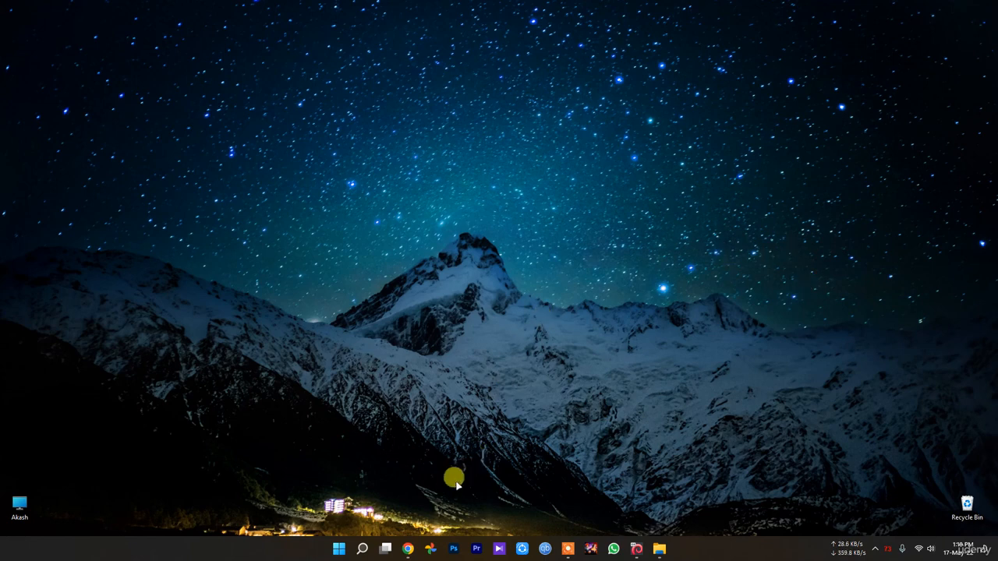
mouse_move(407, 547)
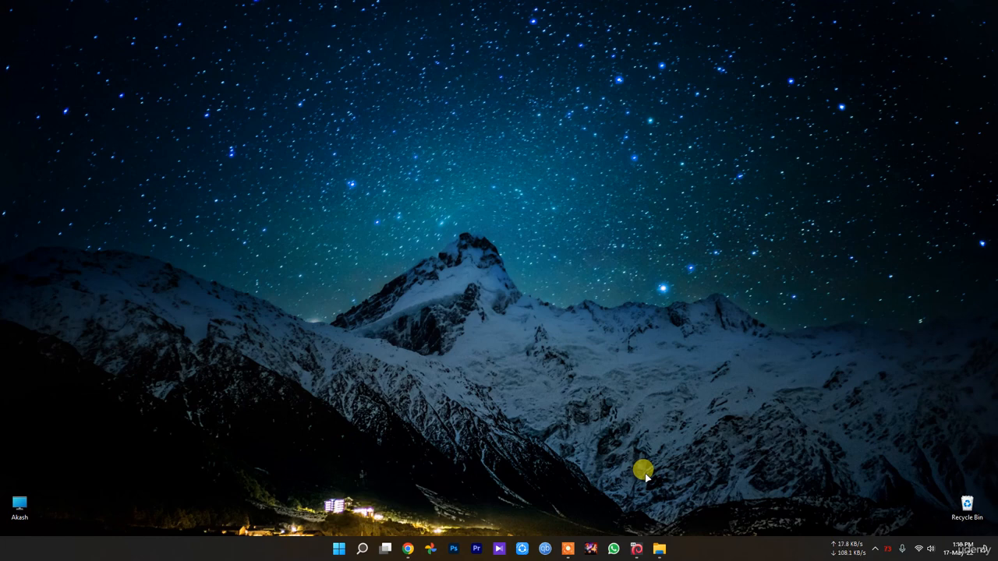
click(637, 548)
click(638, 548)
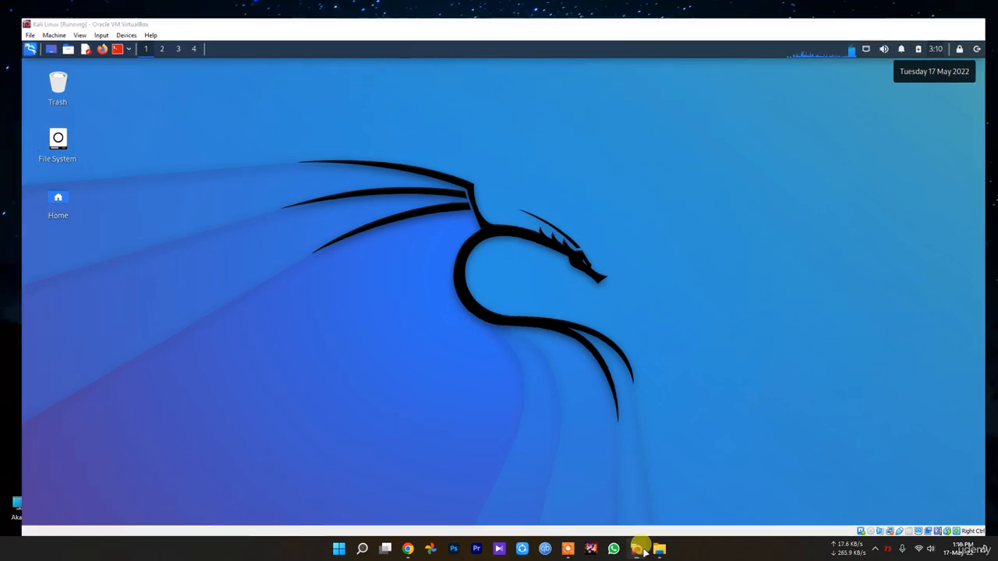
mouse_move(639, 539)
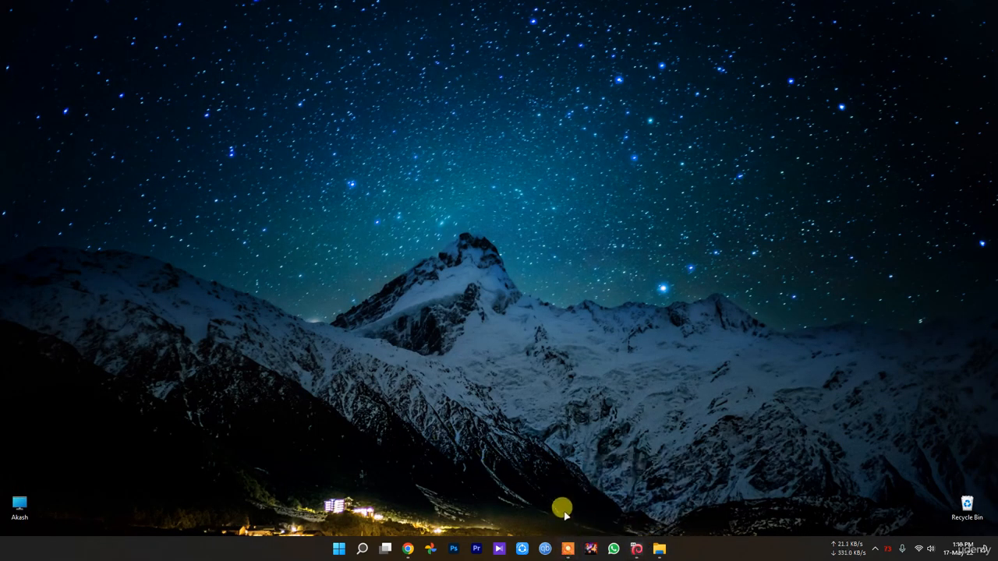
Check the Memory usage under Performance in Task Manager, and close Task Manager
right_click(339, 549)
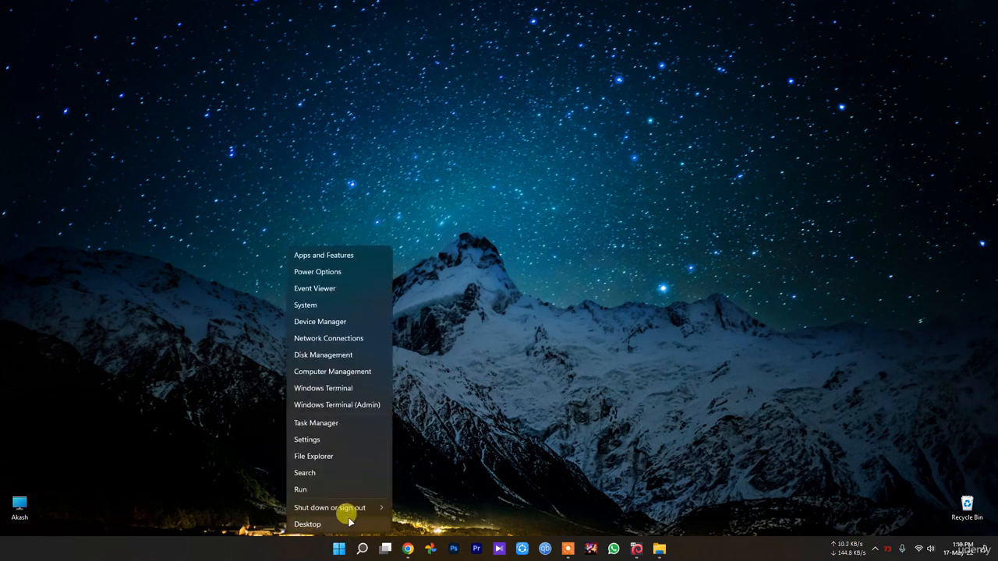
click(312, 421)
click(305, 85)
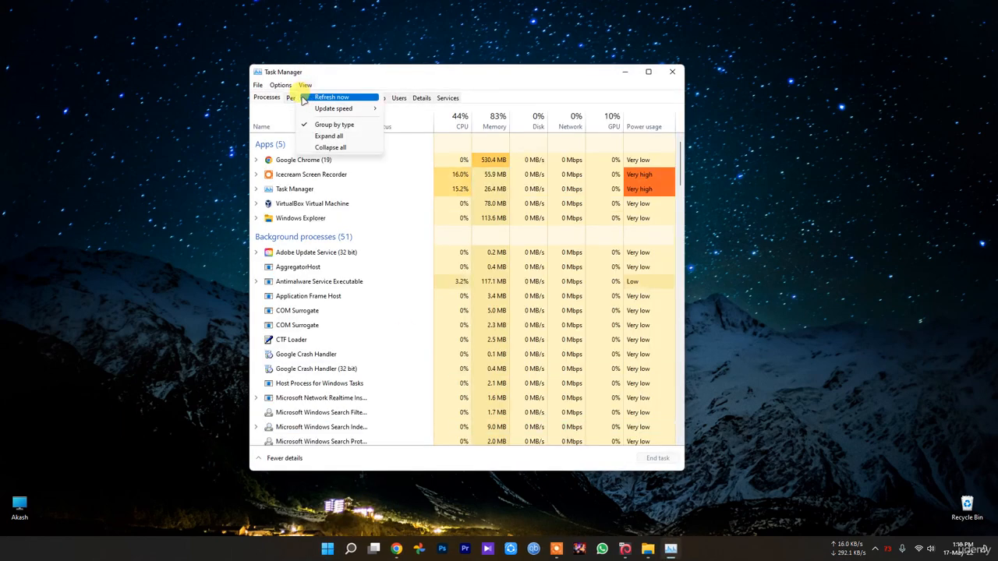
click(303, 97)
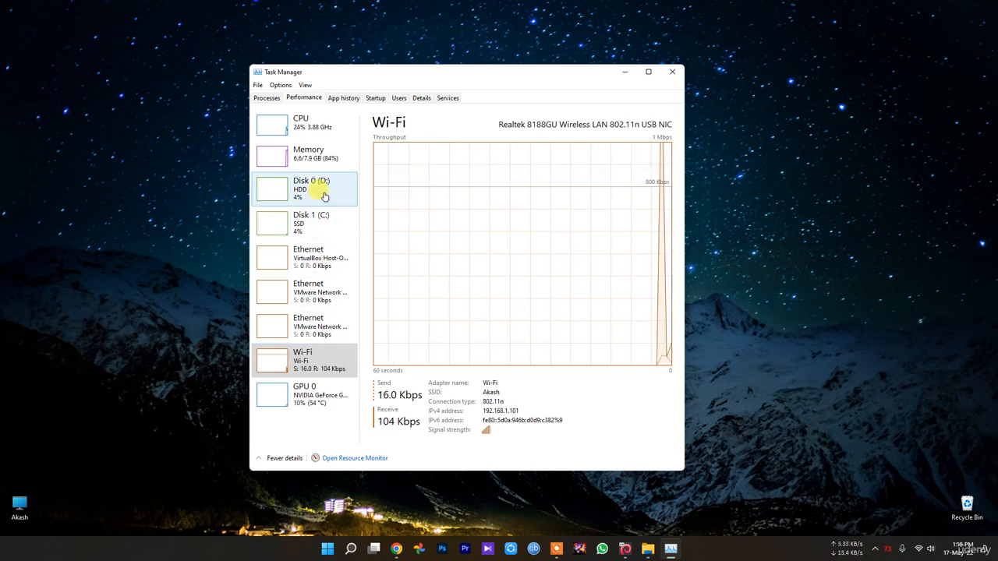
click(318, 154)
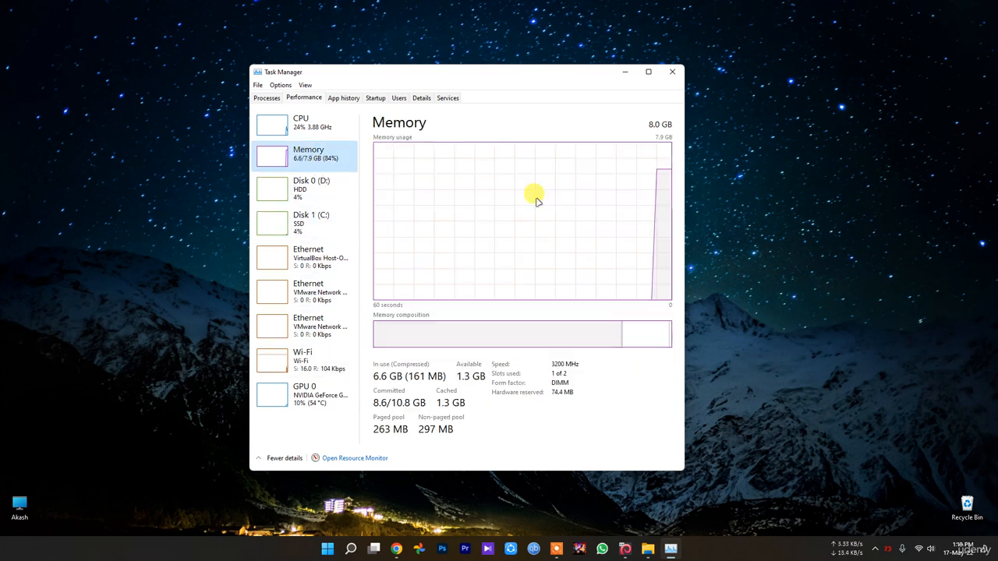
click(672, 72)
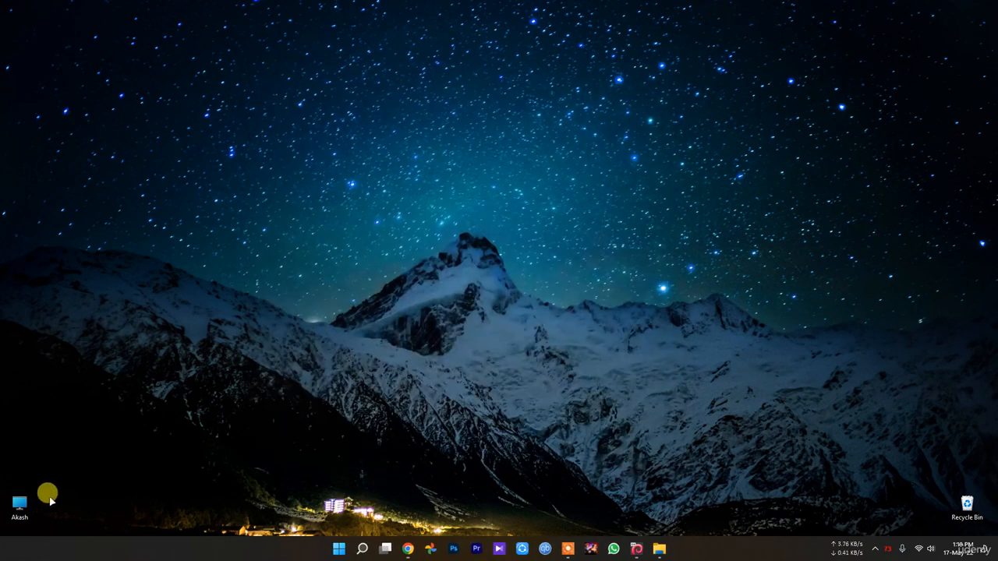
Open the computer's drive overview in File Explorer and look into the D: and C: drives
double_click(20, 506)
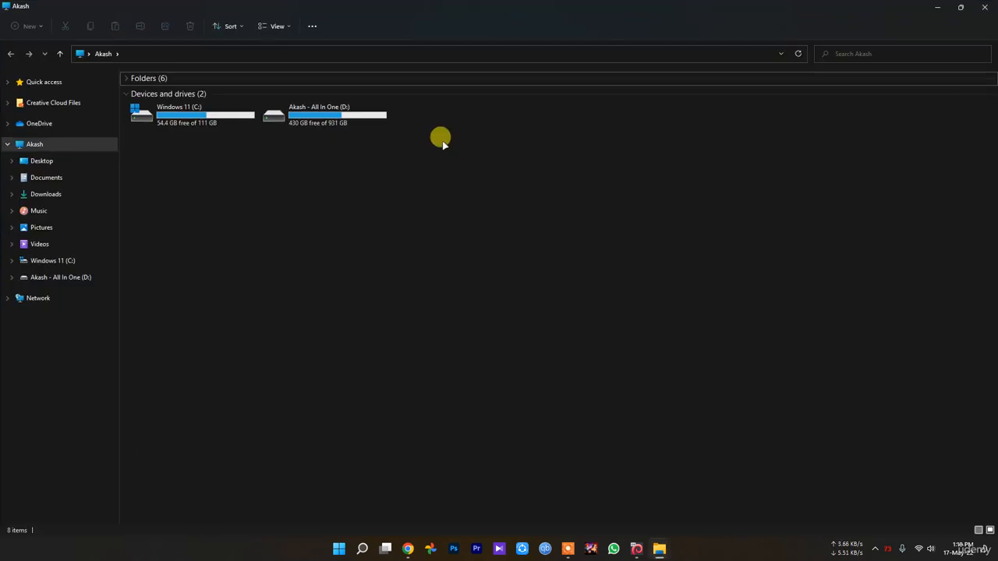
double_click(343, 116)
key(alt+Left)
double_click(201, 120)
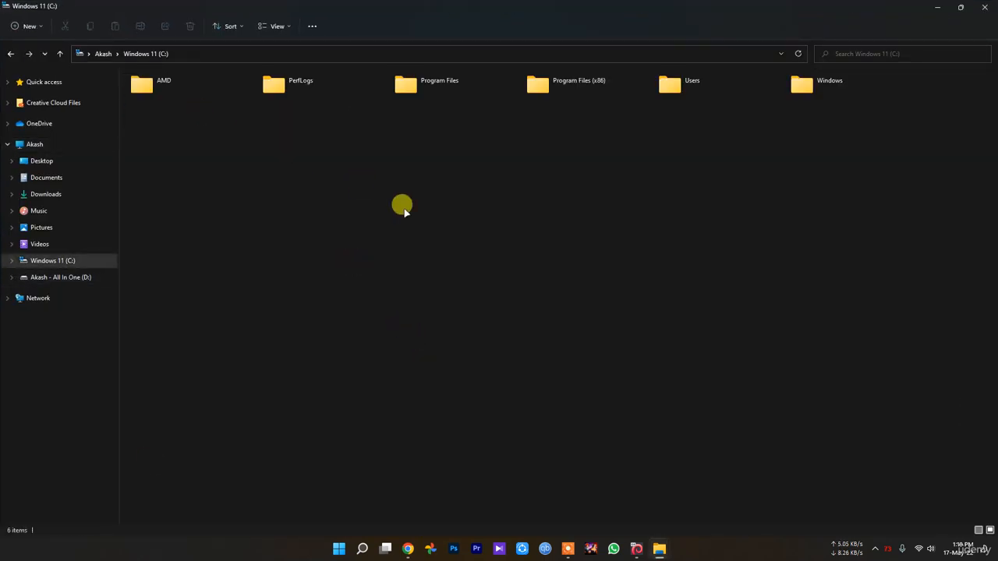
key(alt+Left)
Look through the System page of Windows Settings, and close both Settings and File Explorer
click(340, 552)
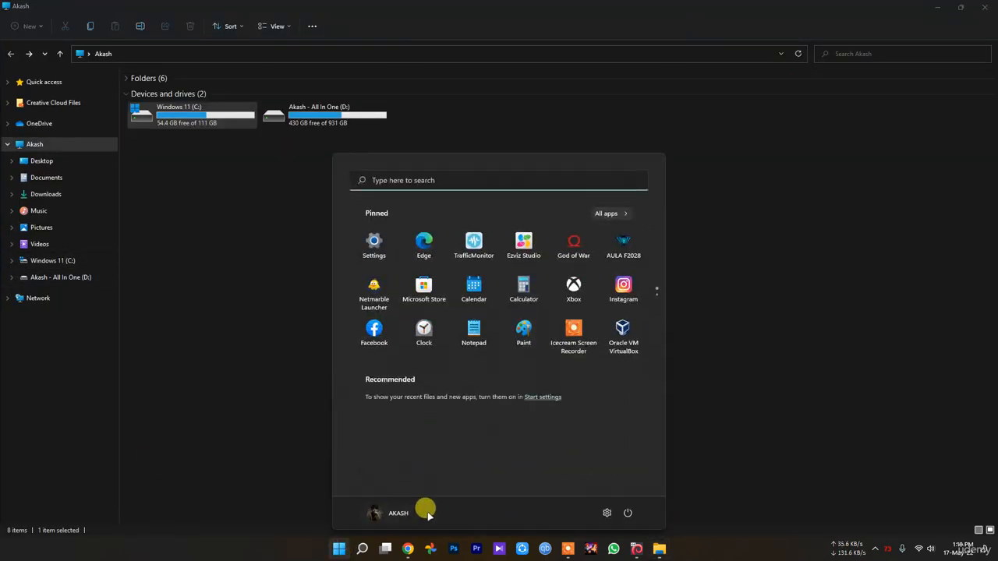
click(606, 514)
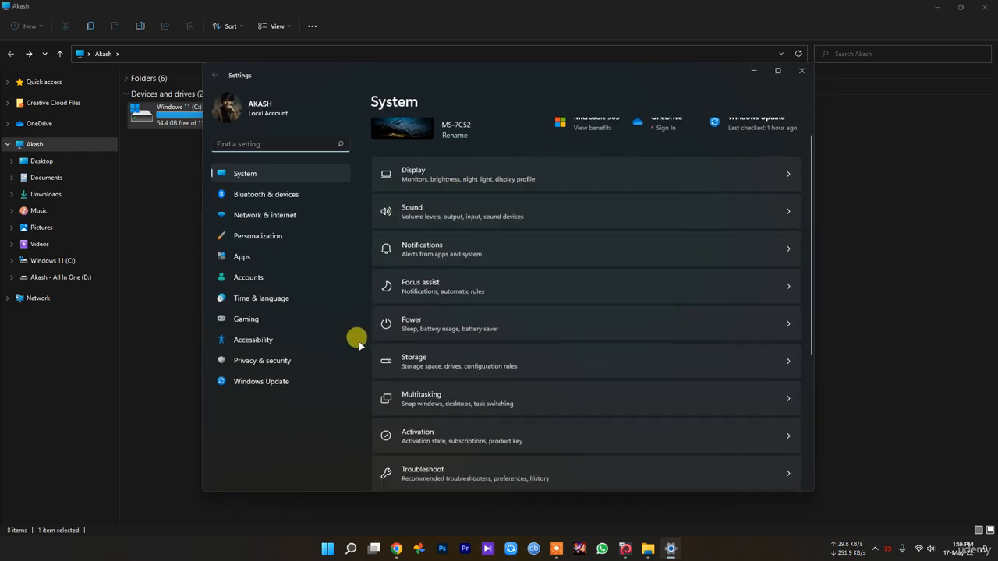
scroll(411, 335, down, 3)
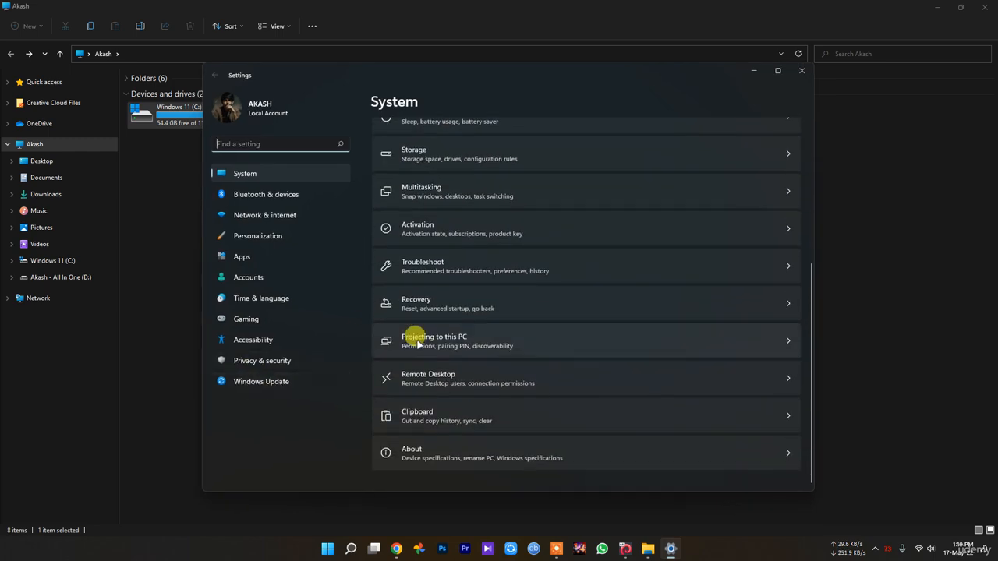
click(802, 70)
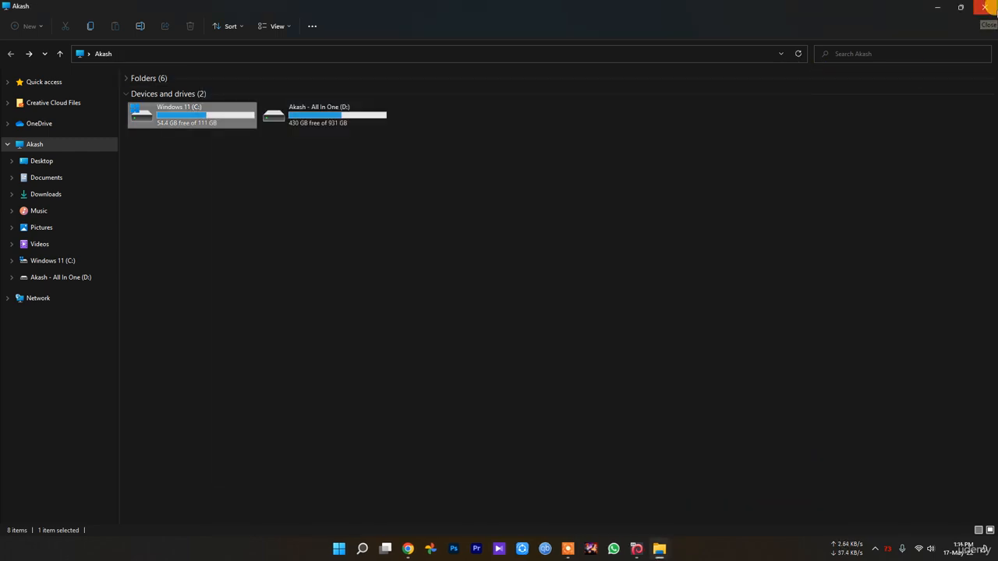
click(986, 7)
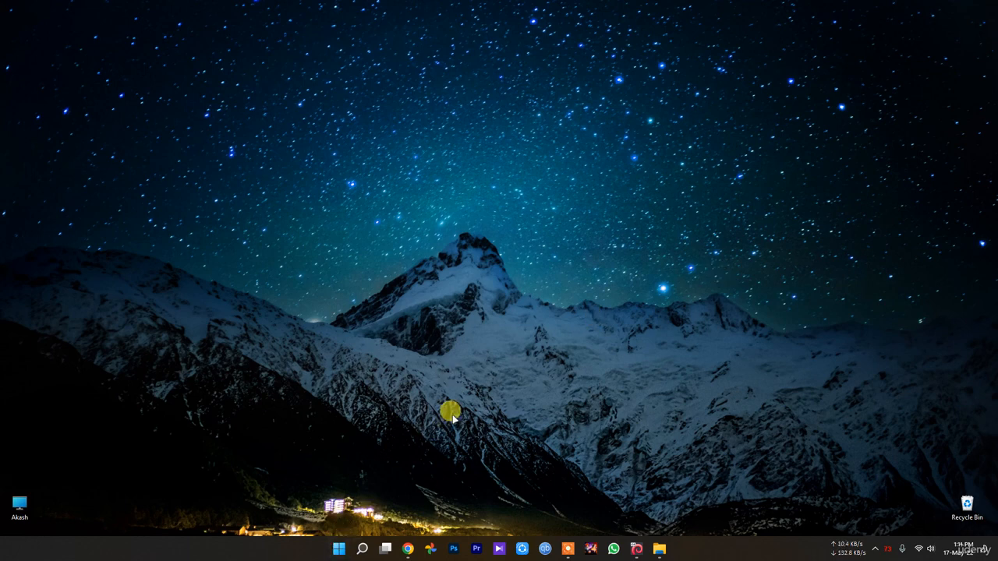
Show the Startup apps list in Task Manager and widen its Name column to fit the full app names
right_click(338, 551)
click(316, 419)
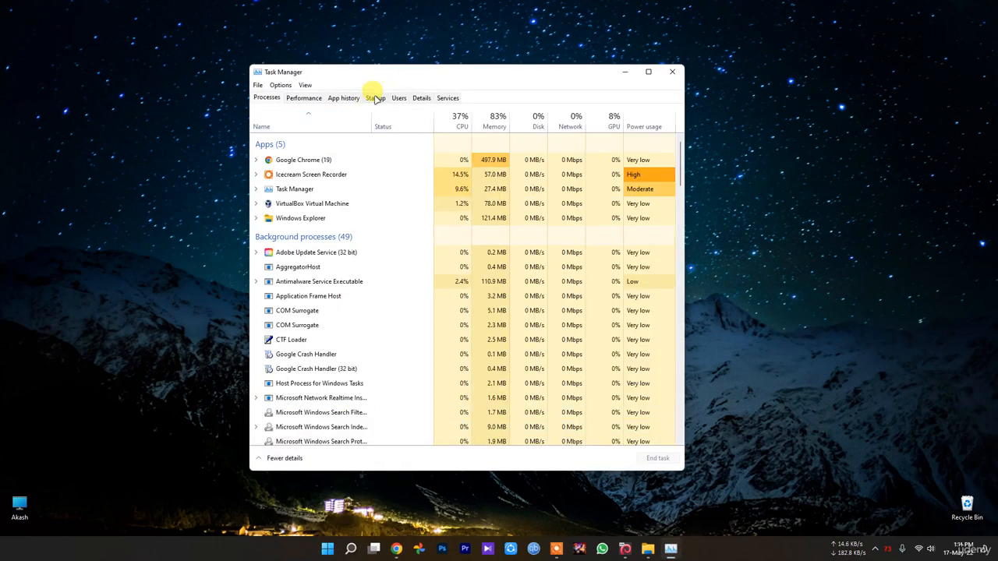
click(375, 97)
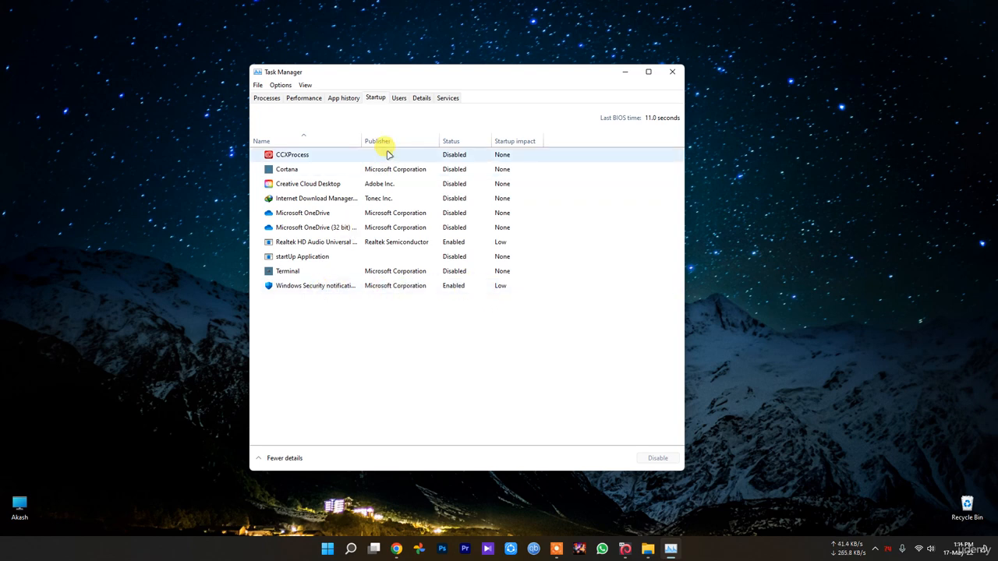
drag(360, 139, 393, 140)
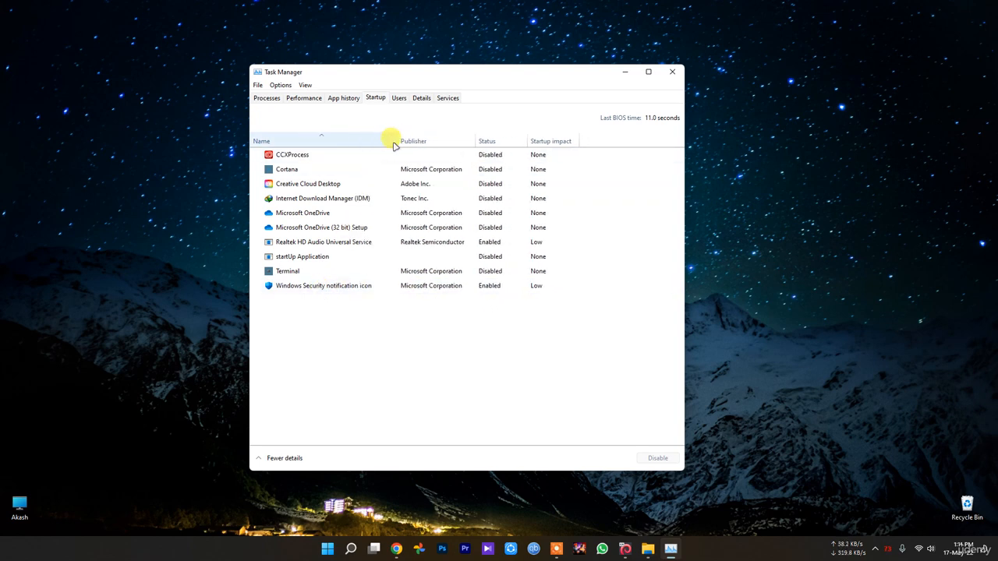
Review startup entries such as Windows Security notification icon, Microsoft OneDrive, Internet Download Manager and Cortana, and close Task Manager
click(342, 289)
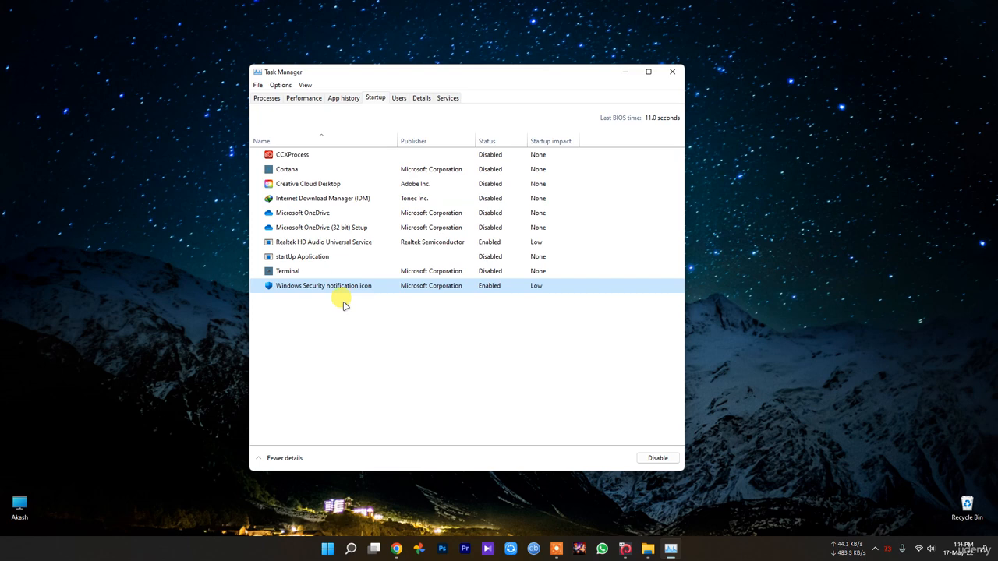
click(400, 244)
click(315, 228)
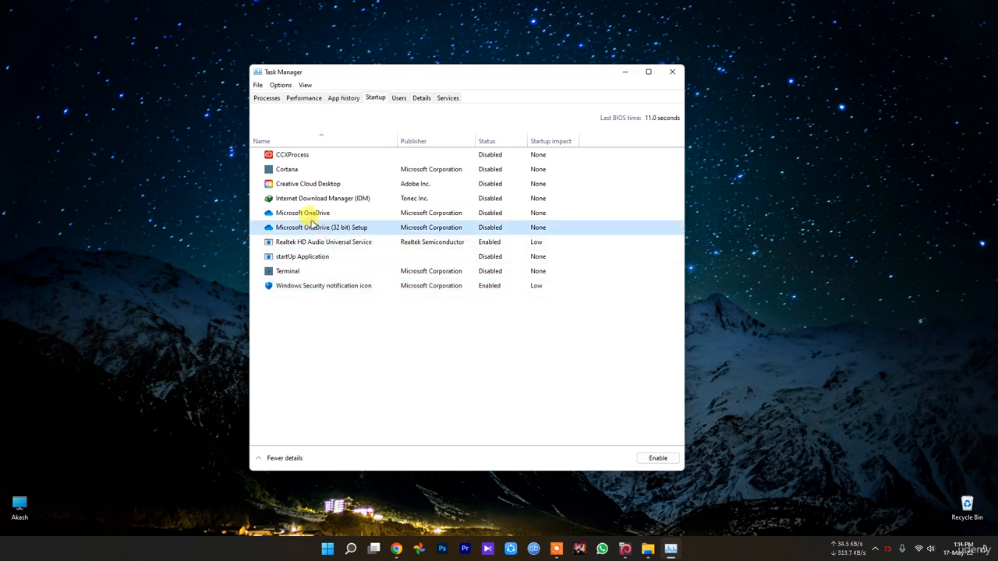
click(310, 213)
click(298, 198)
click(287, 168)
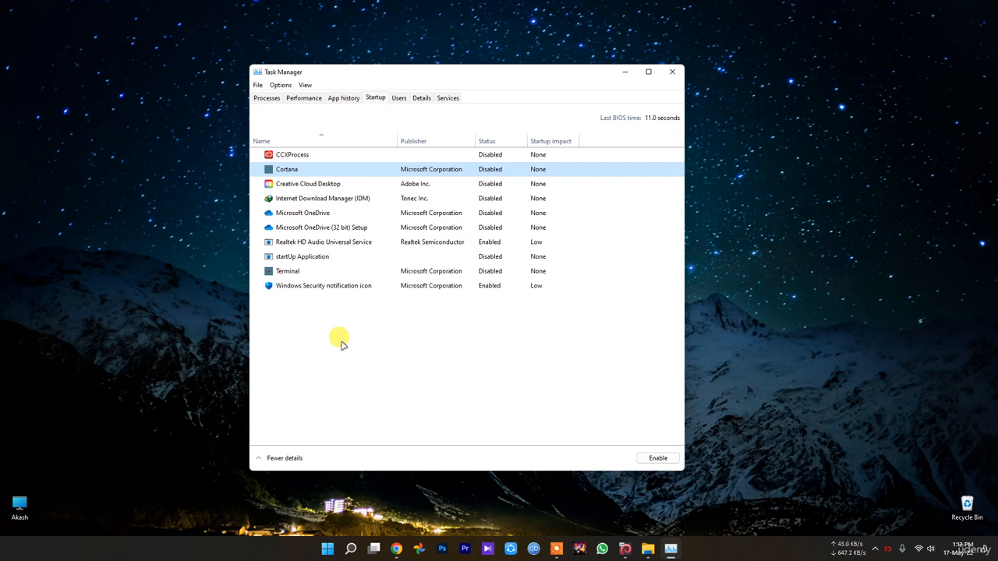
click(672, 72)
Search Windows Settings for "accoun" and open Account privacy settings
click(329, 548)
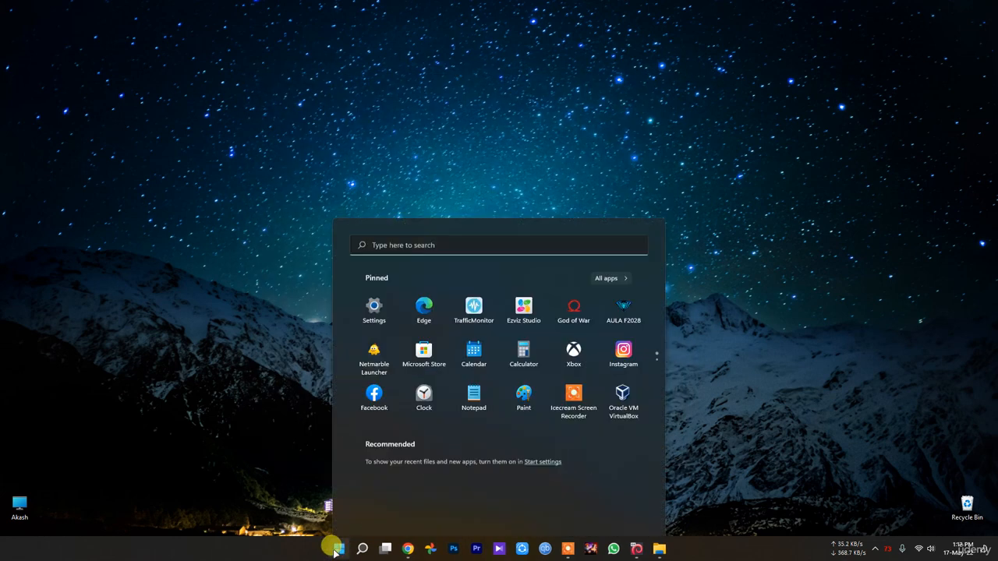
click(606, 513)
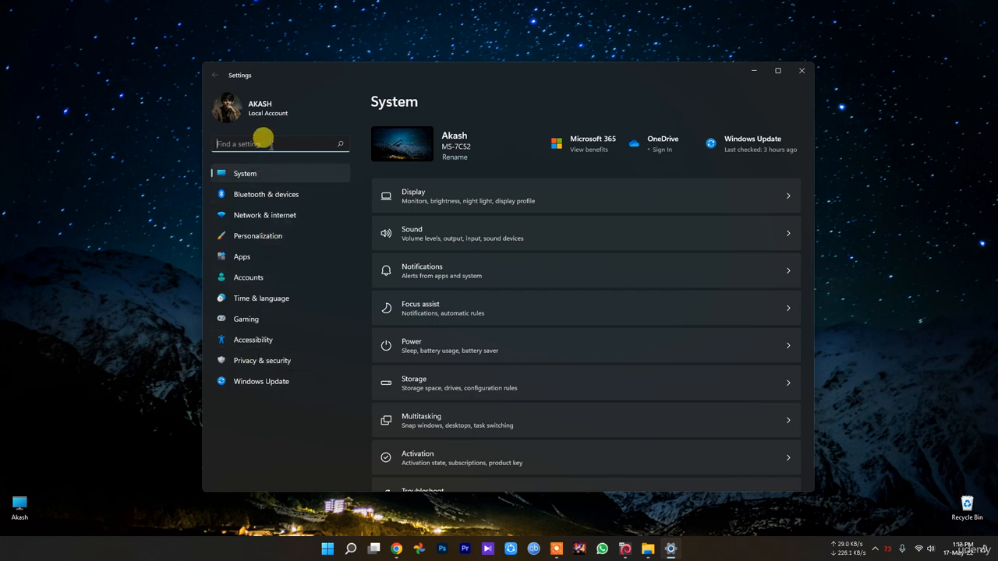
text(accoun)
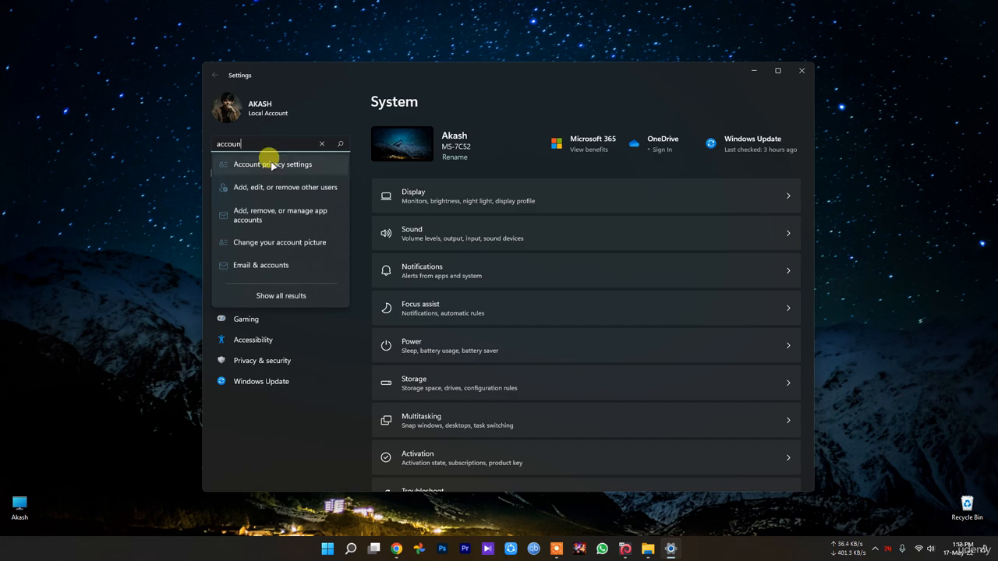
click(265, 164)
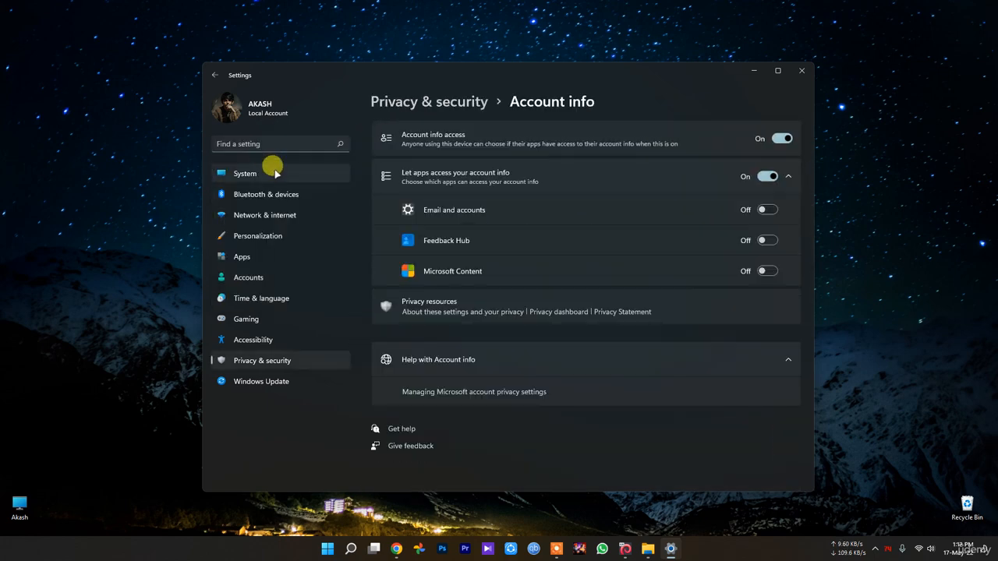
Search Settings for "restart", review the restartable apps option in the account Sign-in options, and close Settings
click(247, 141)
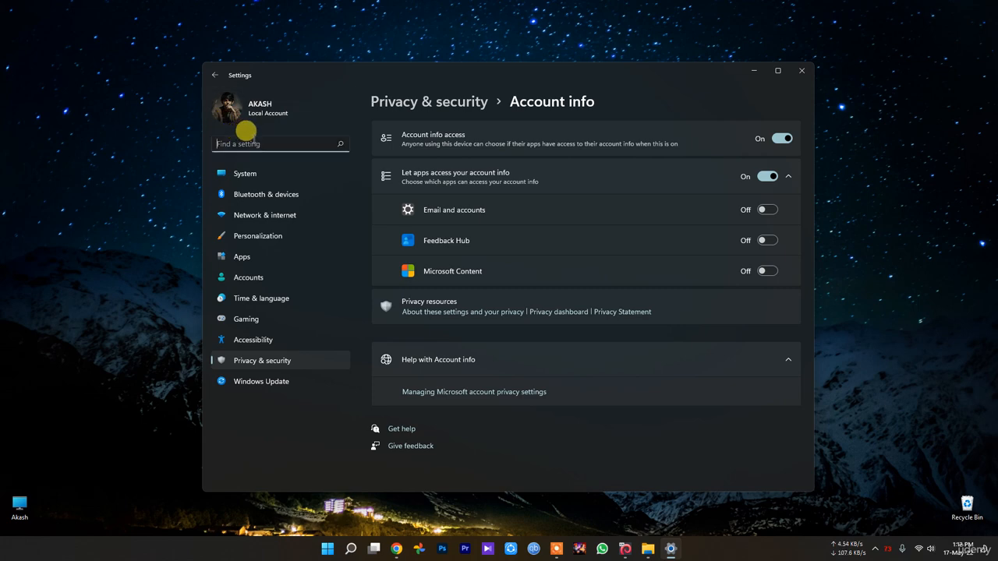
text(res)
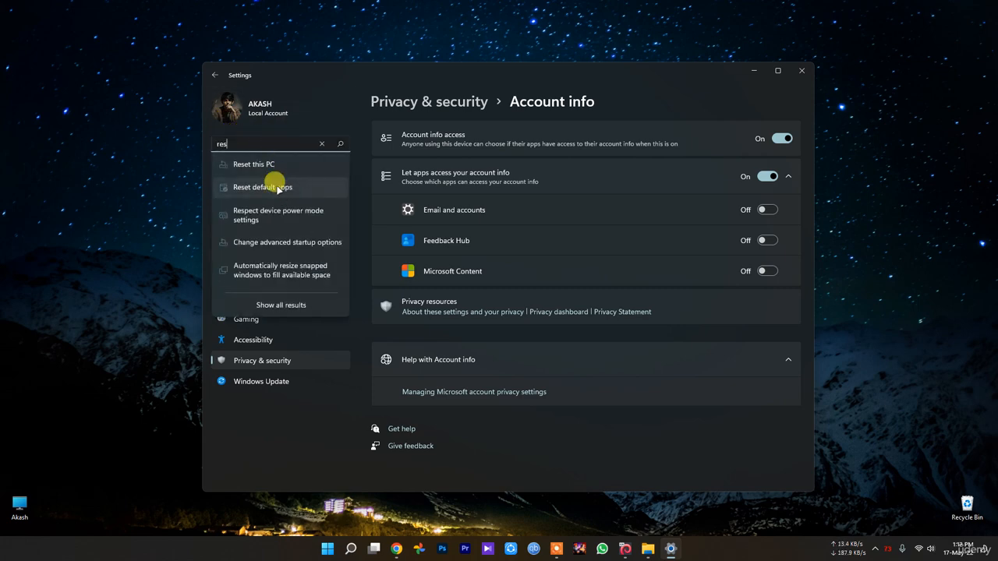
text(tart)
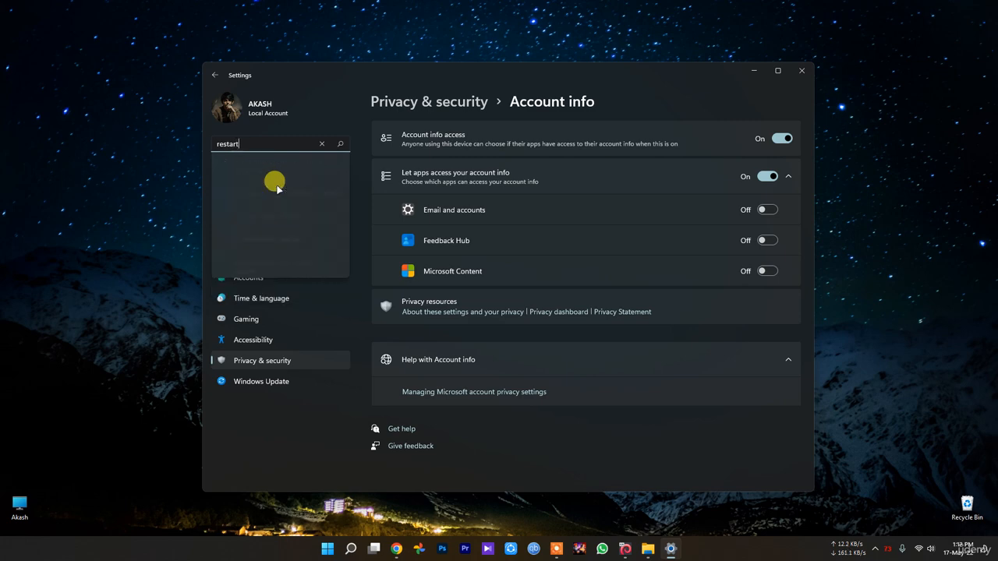
click(288, 172)
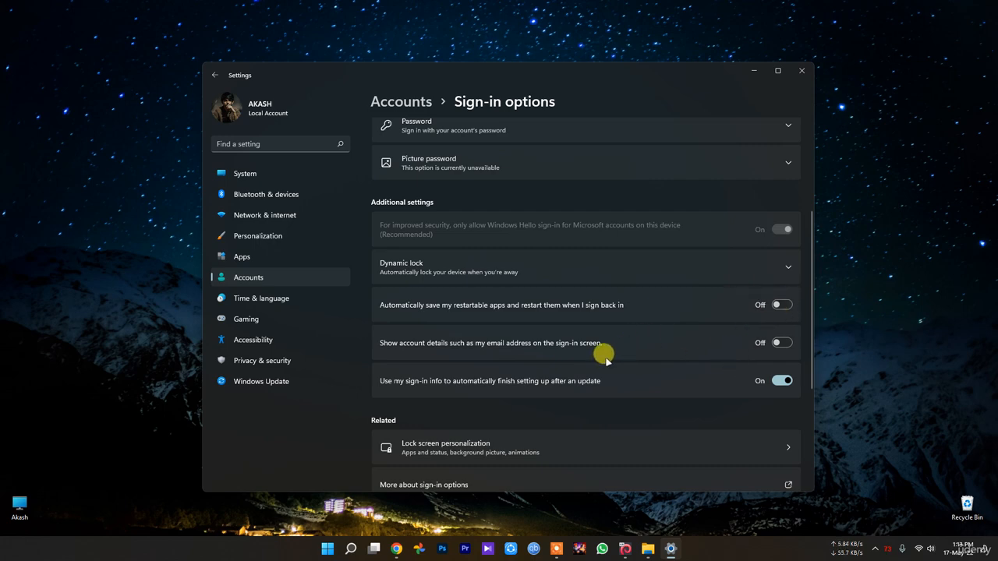
scroll(616, 343, up, 3)
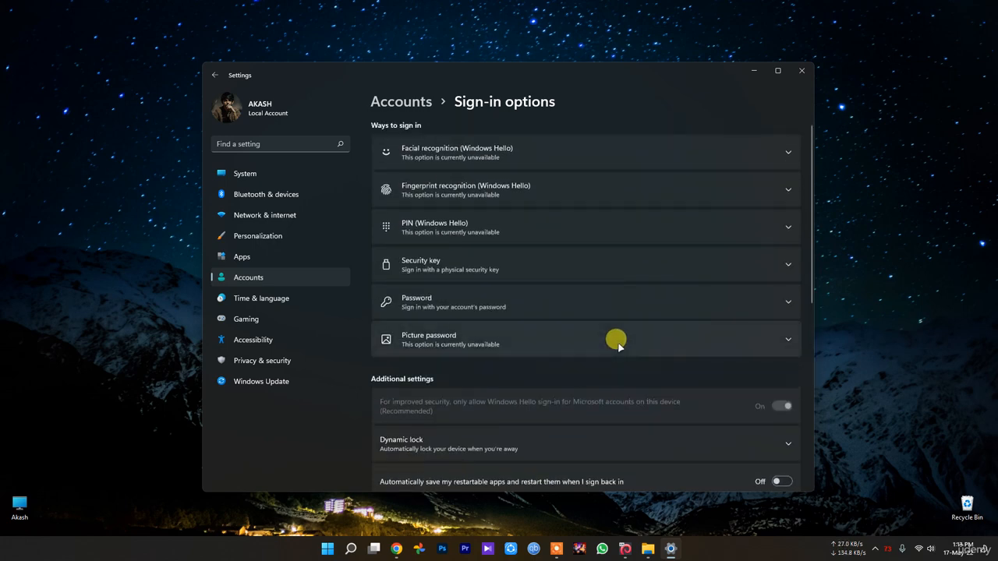
click(800, 70)
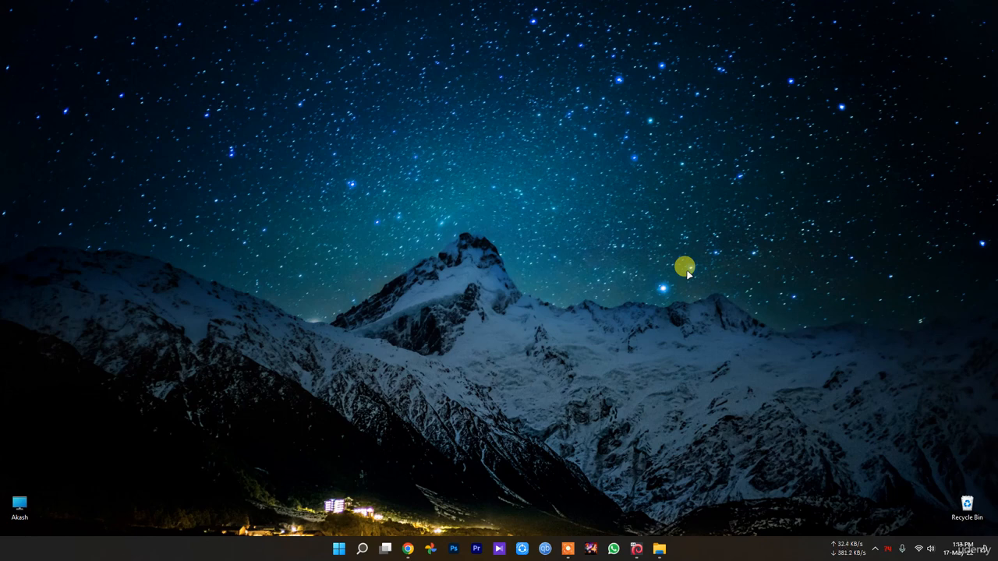
Open Windows Settings and review the Windows permissions and App permissions lists under Privacy & security
click(341, 549)
click(598, 512)
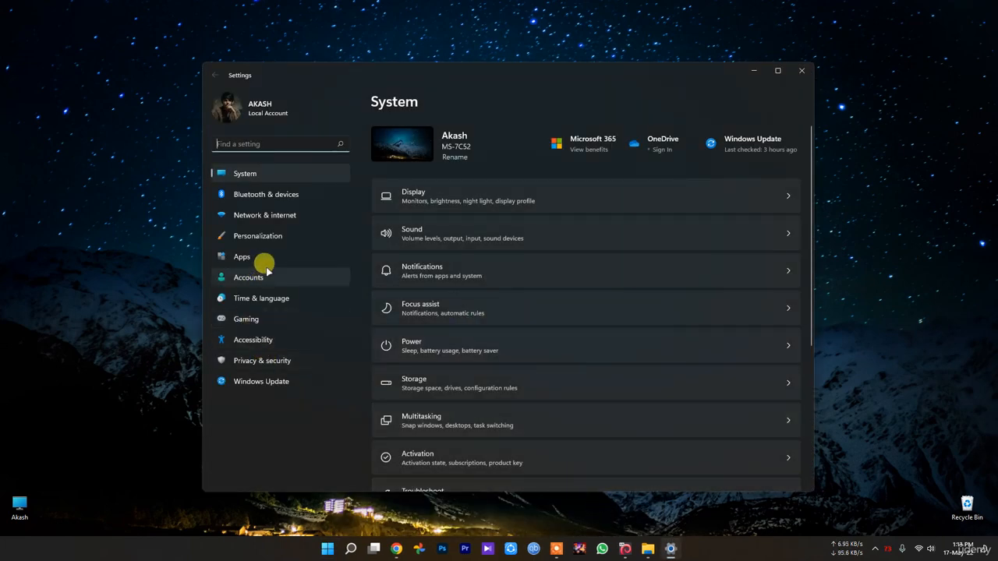
click(266, 361)
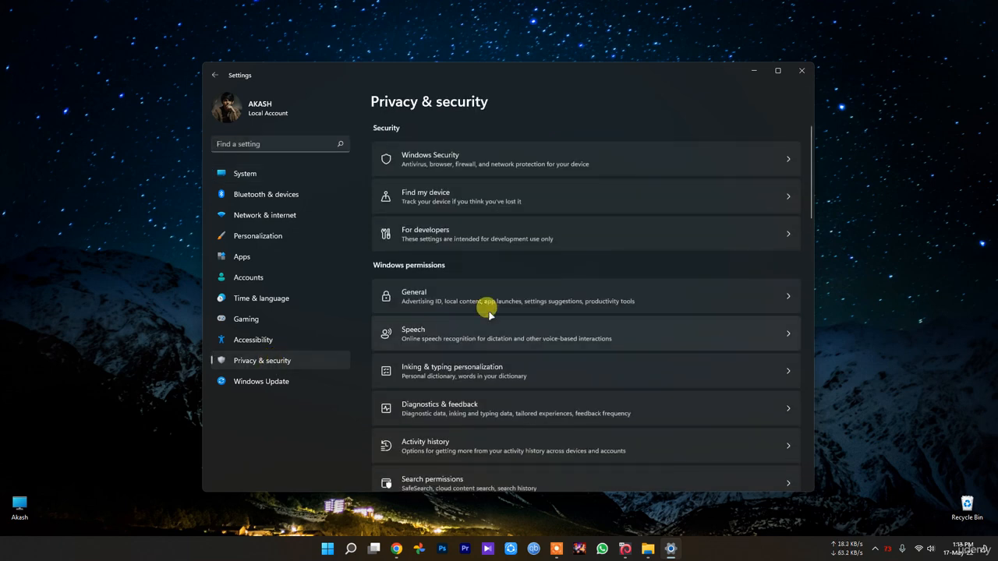
scroll(508, 243, down, 3)
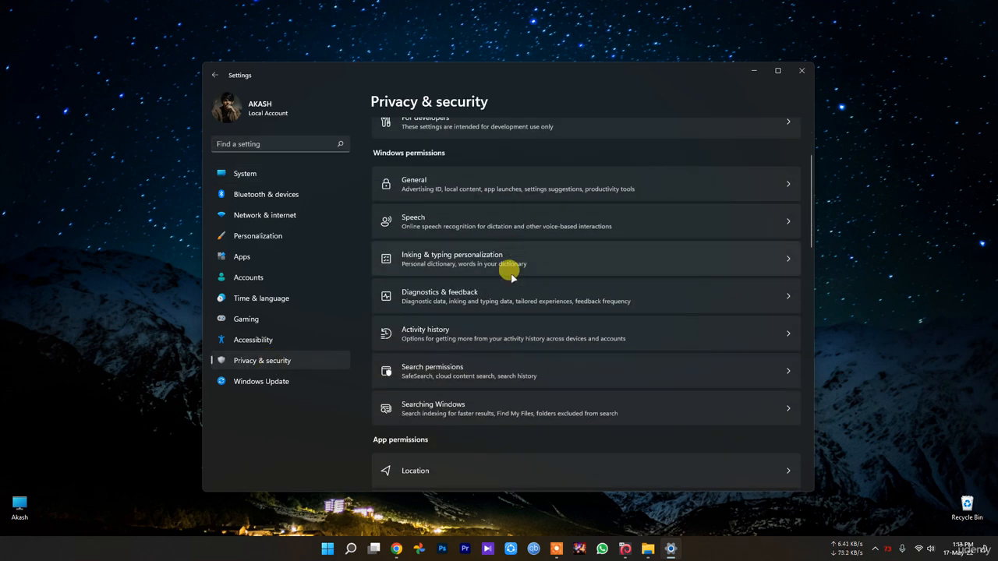
scroll(474, 278, down, 13)
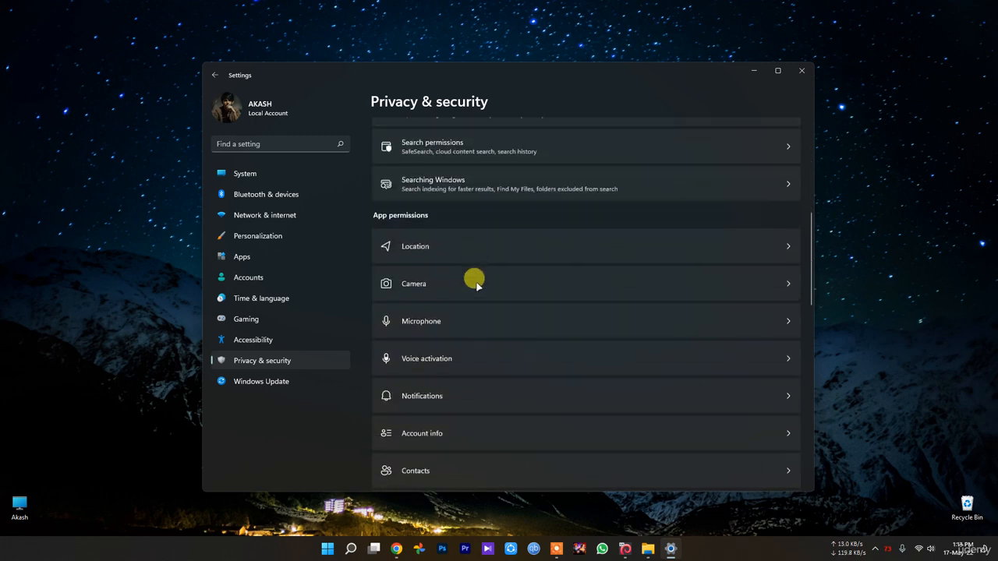
scroll(478, 390, up, 16)
scroll(476, 386, down, 2)
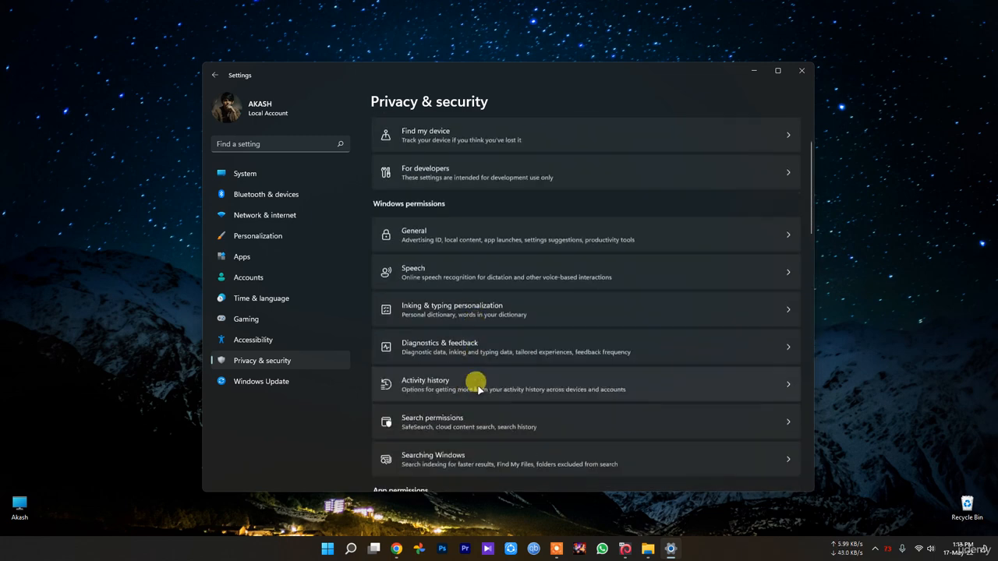
scroll(460, 307, up, 3)
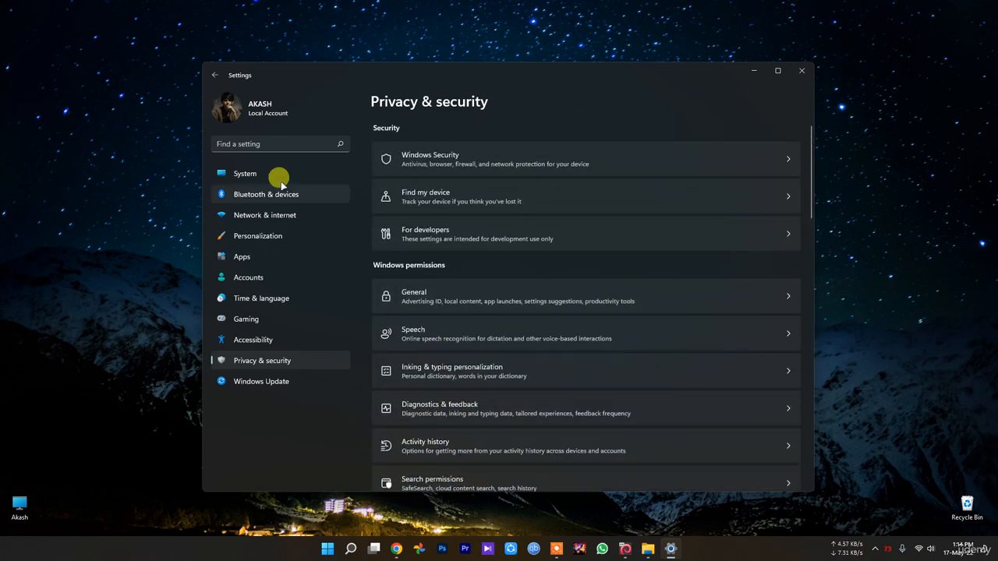
Search Settings for "background app" and clear the search
click(268, 142)
text(ba)
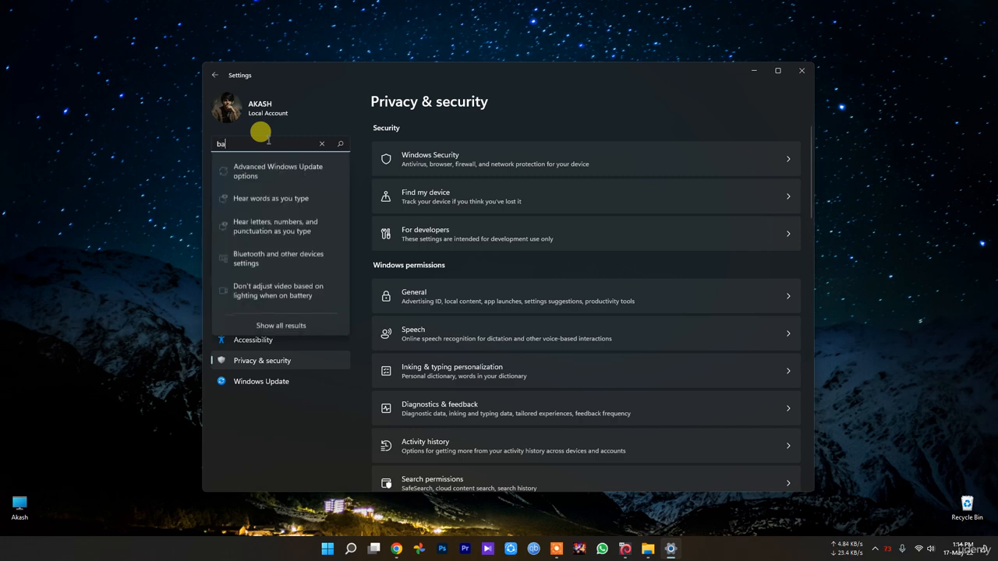
text(ckgr)
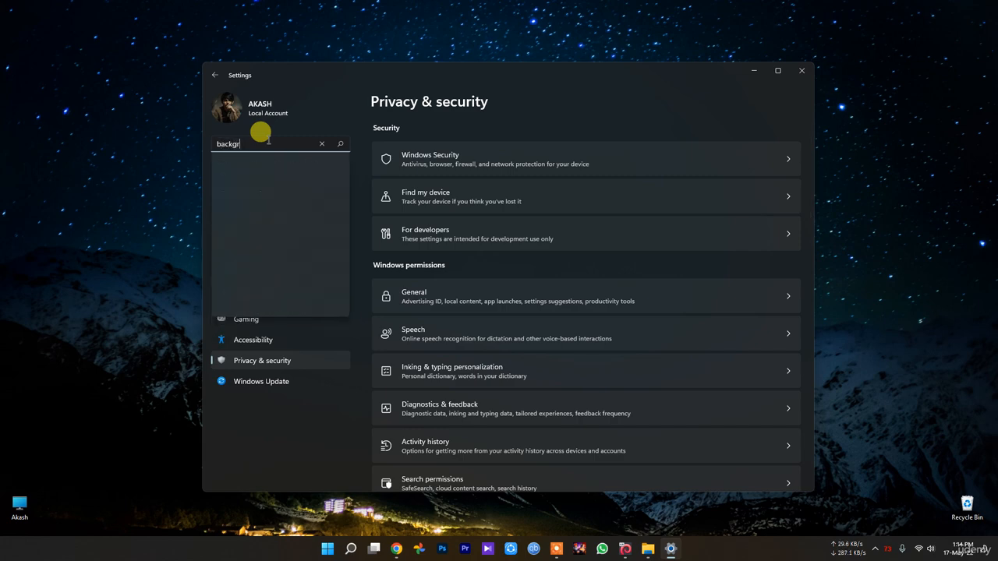
text(oup)
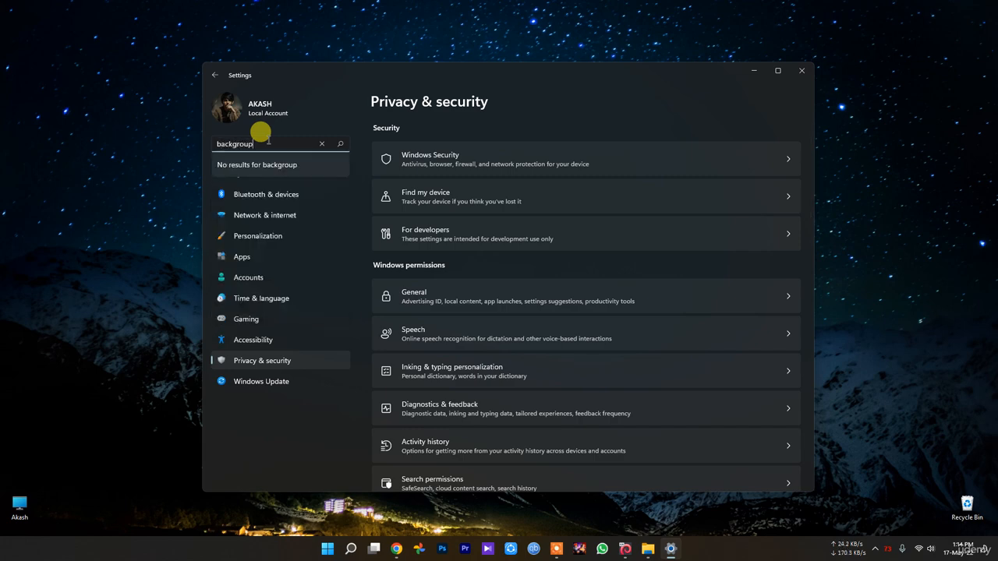
key(BackSpace)
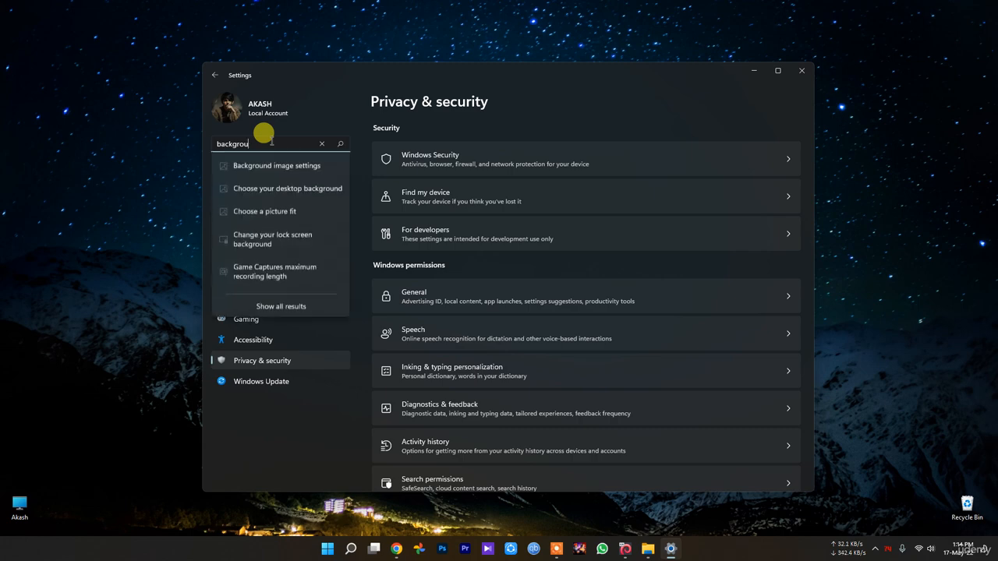
text(d )
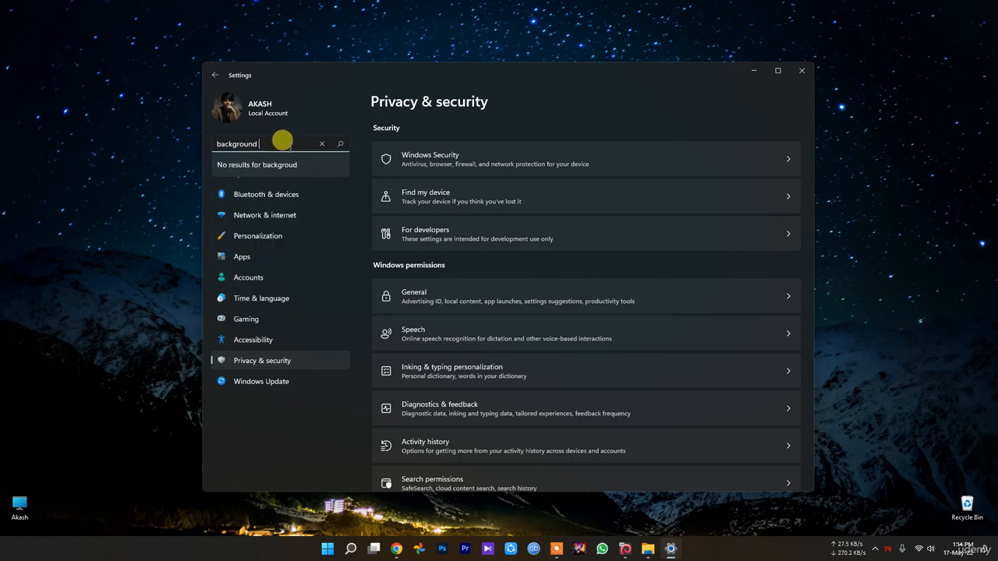
text(app)
key(Return)
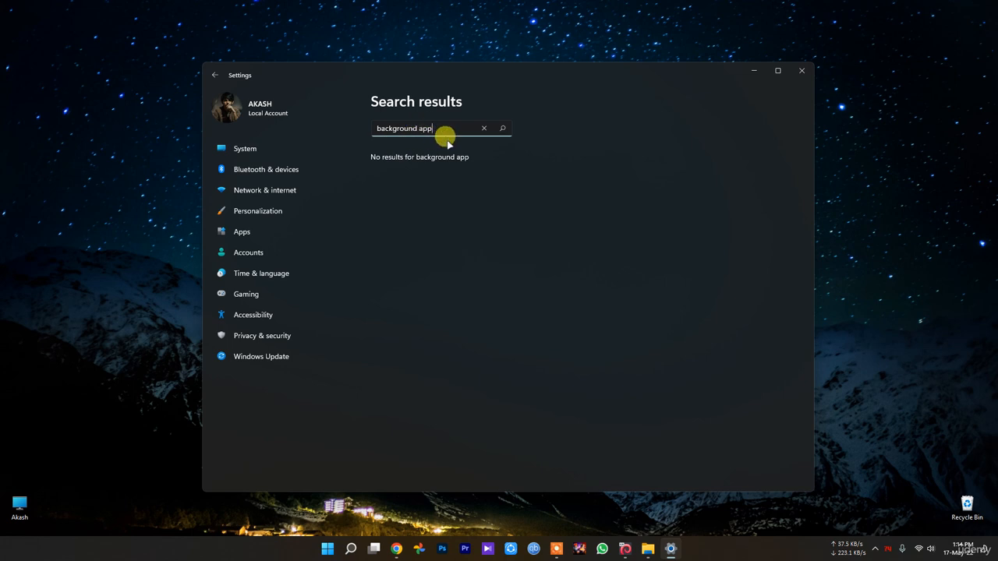
click(483, 128)
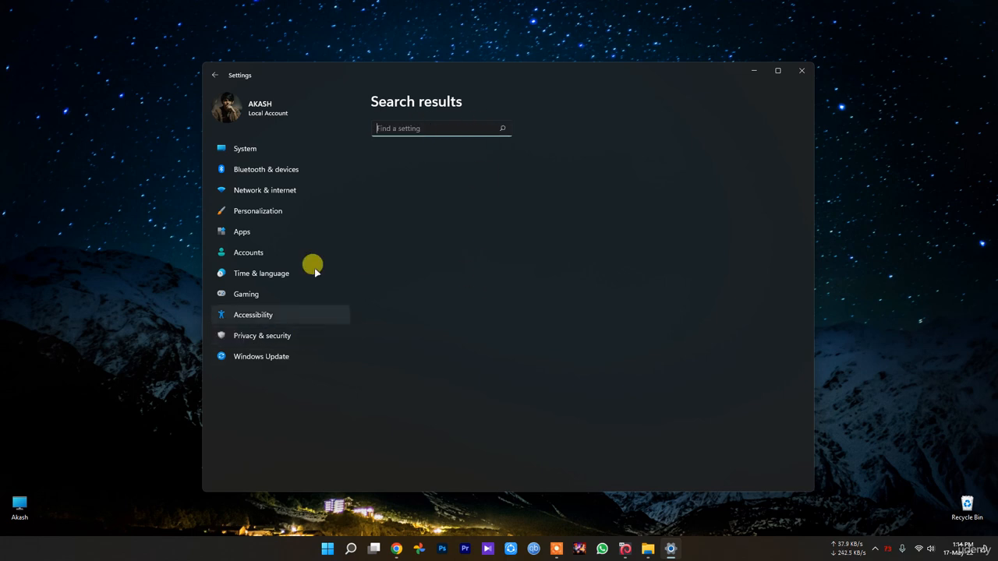
Check the Privacy & security page and the Default apps and Apps & features pages for background app options
click(277, 336)
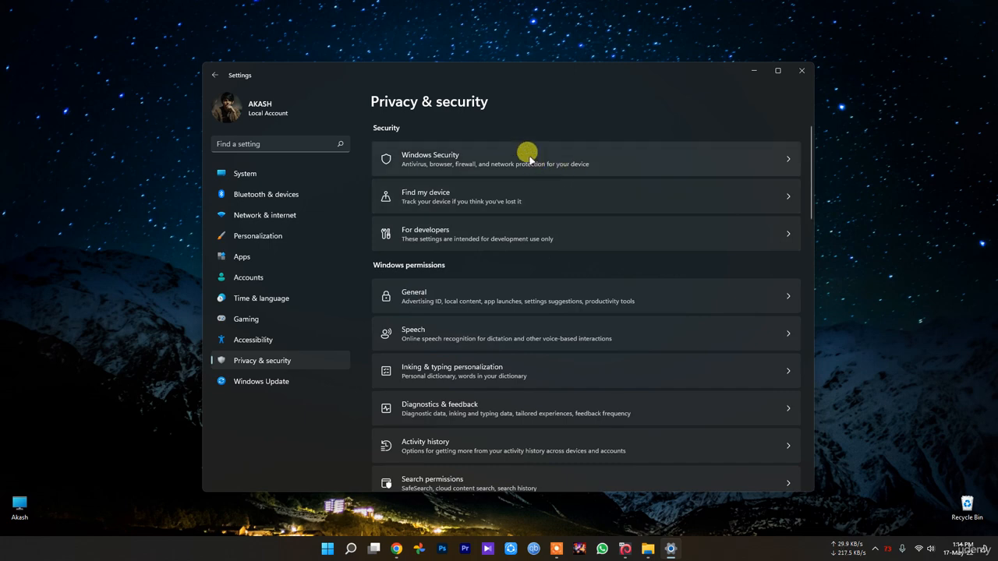
click(269, 261)
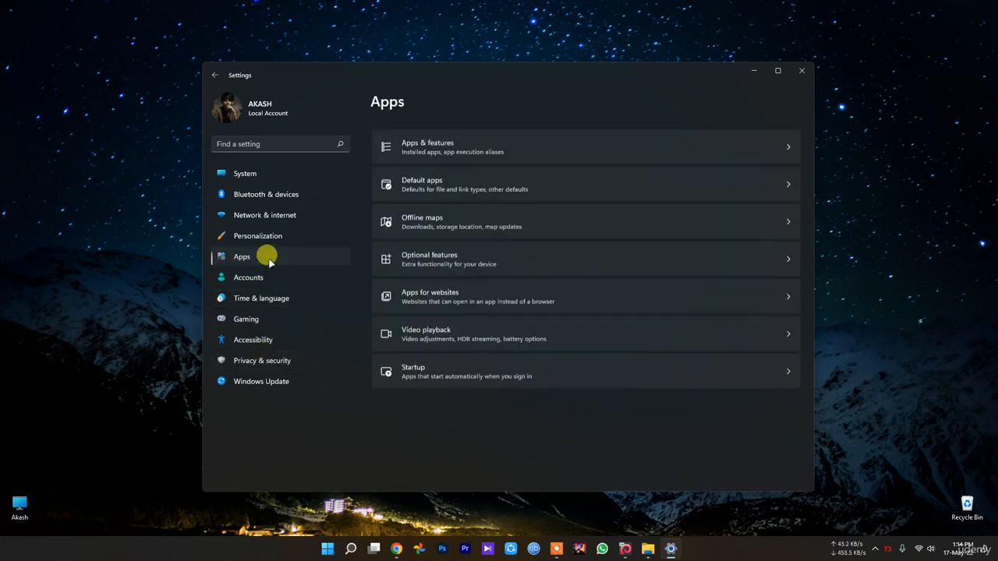
click(552, 177)
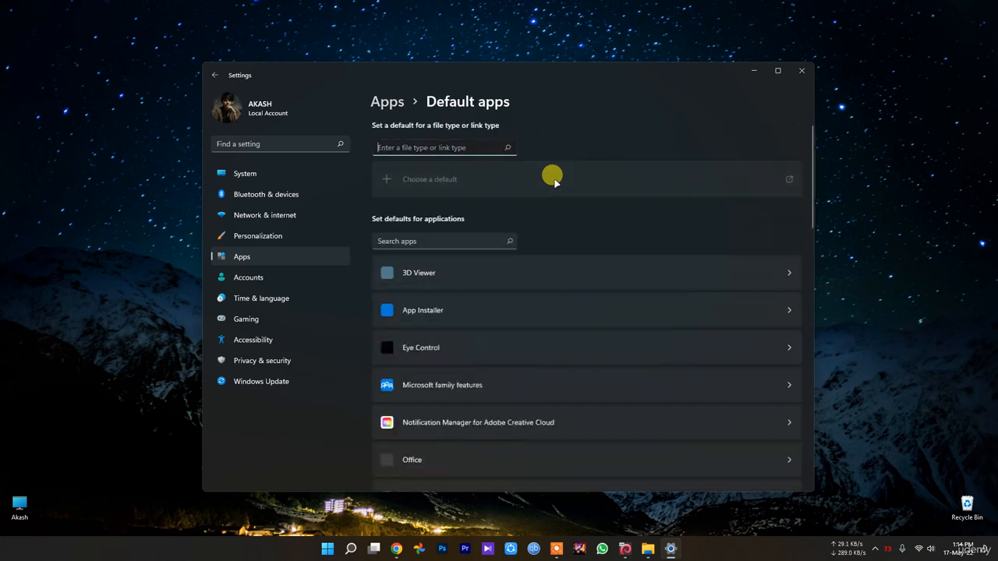
key(alt+Left)
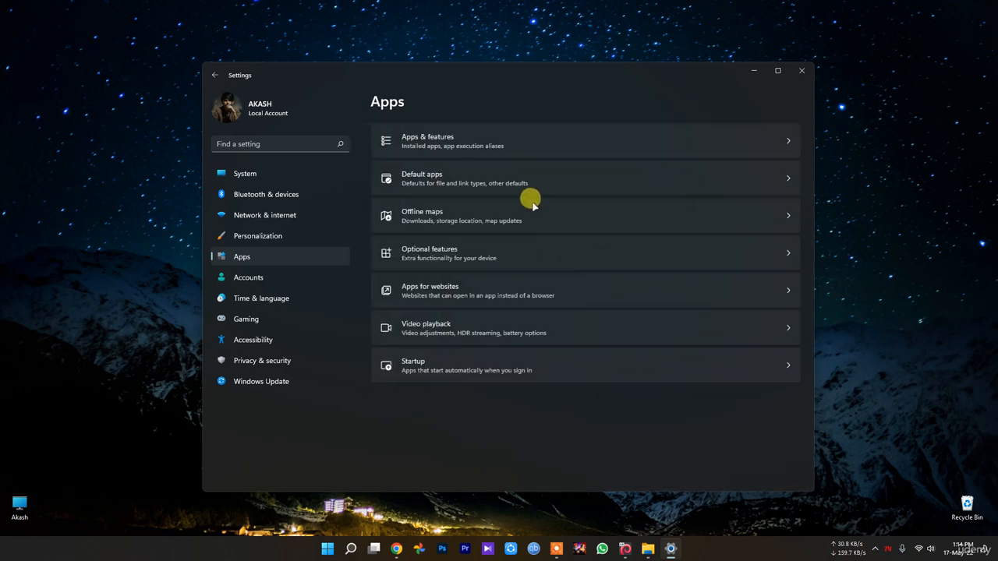
click(474, 138)
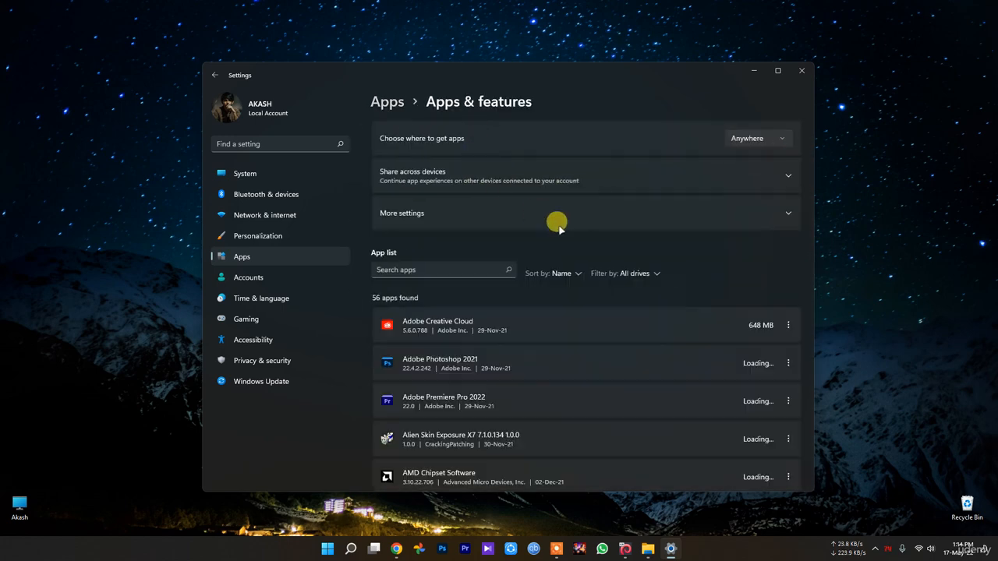
key(alt+Left)
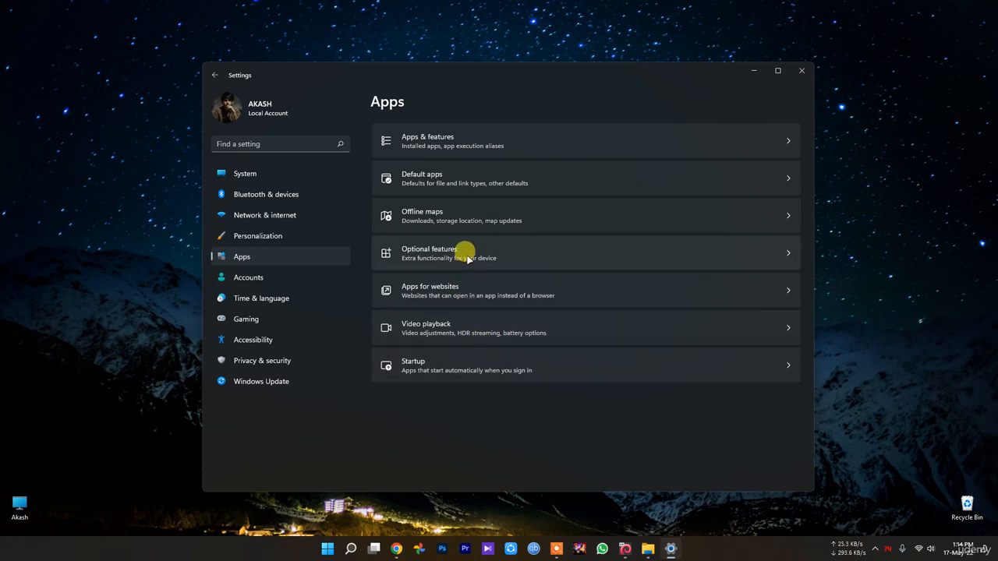
Search Settings for "background" and leave the suggestions without choosing one
click(285, 142)
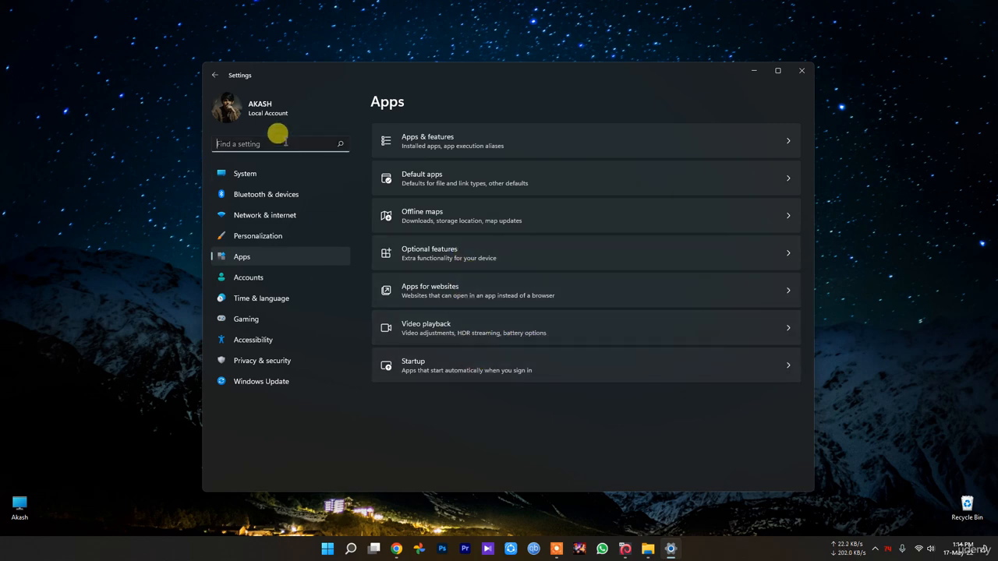
text(ba)
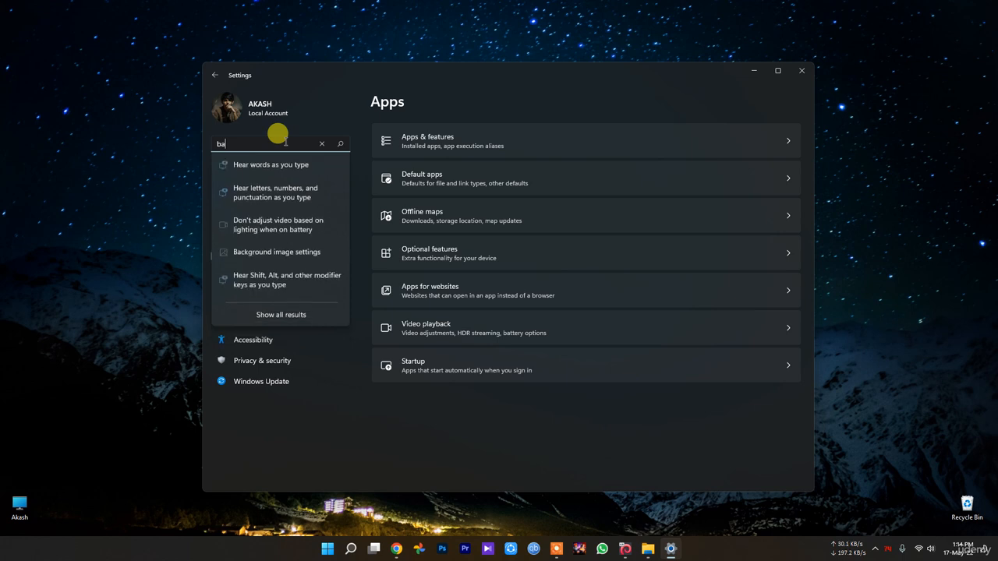
text(ckgrou)
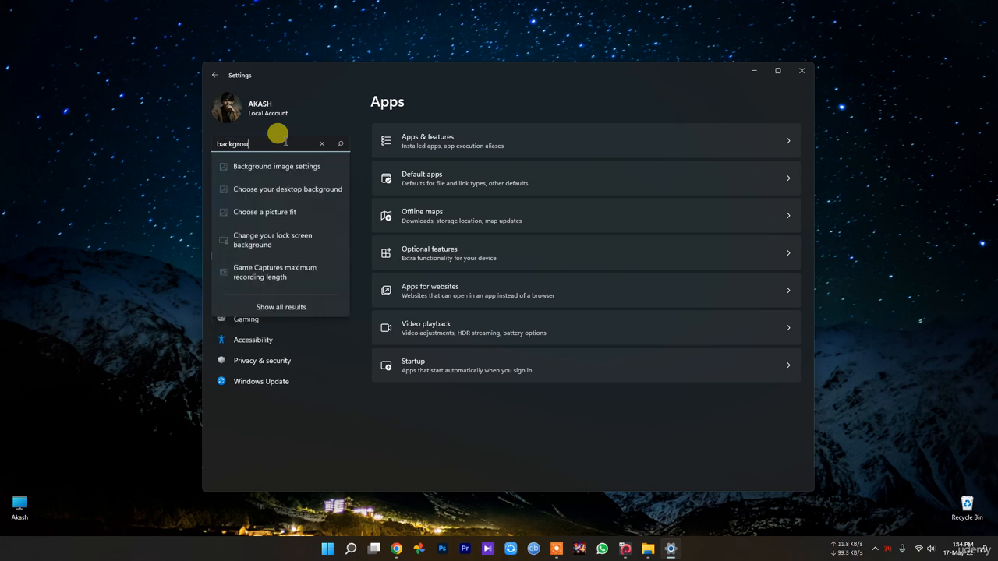
text(nd)
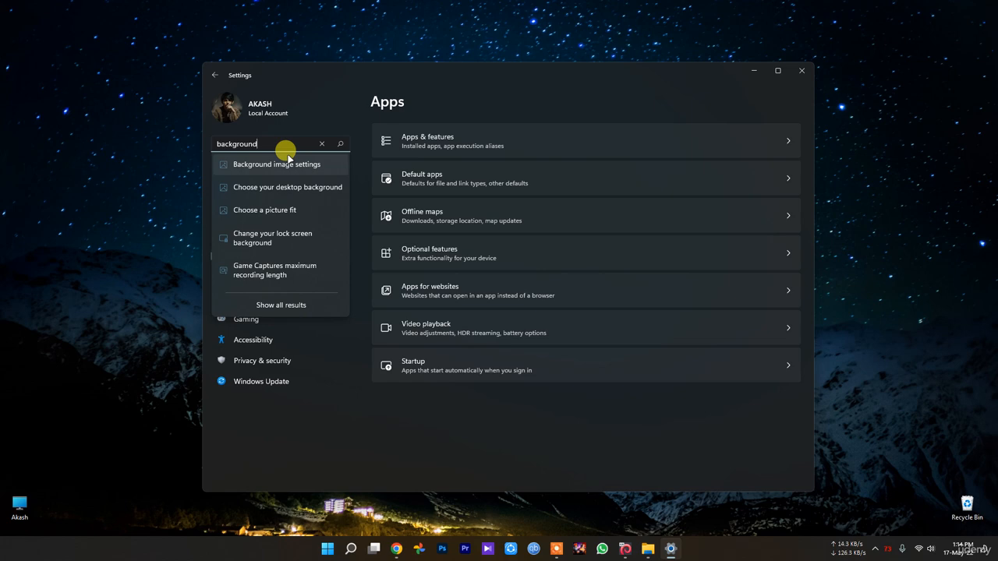
click(296, 316)
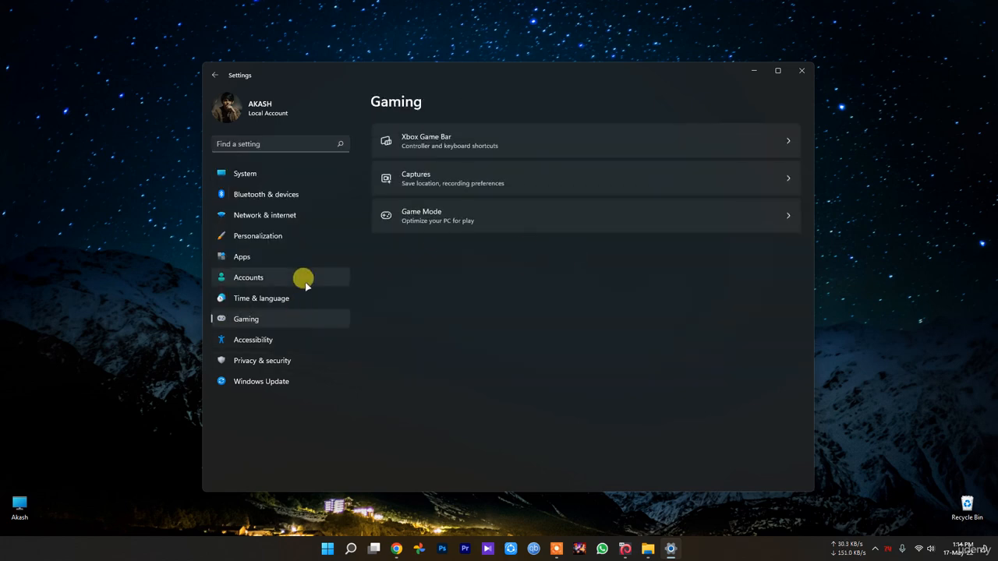
Review the Startup and Apps for websites pages in the Apps settings, and return to the Apps overview
click(260, 259)
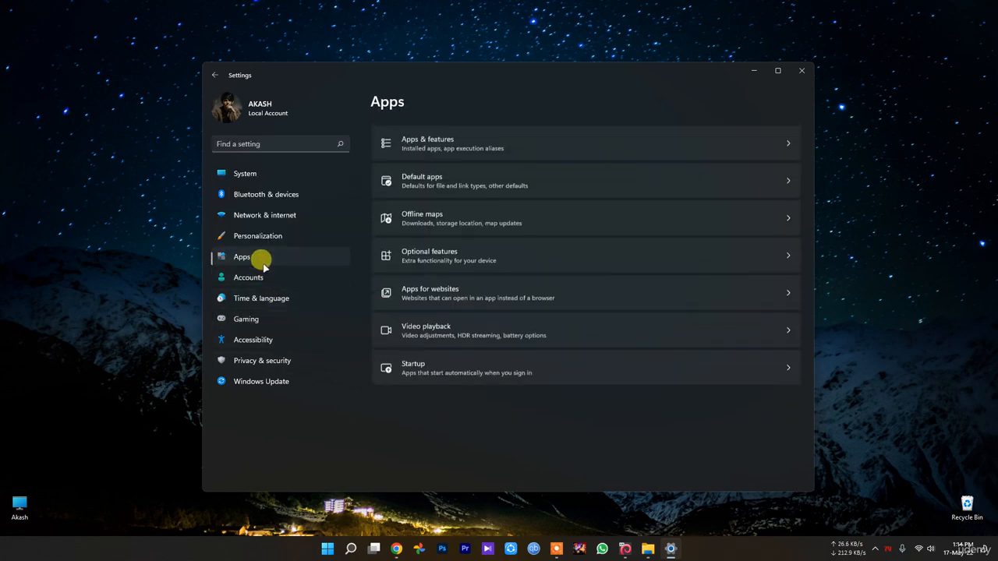
click(517, 366)
scroll(517, 366, down, 3)
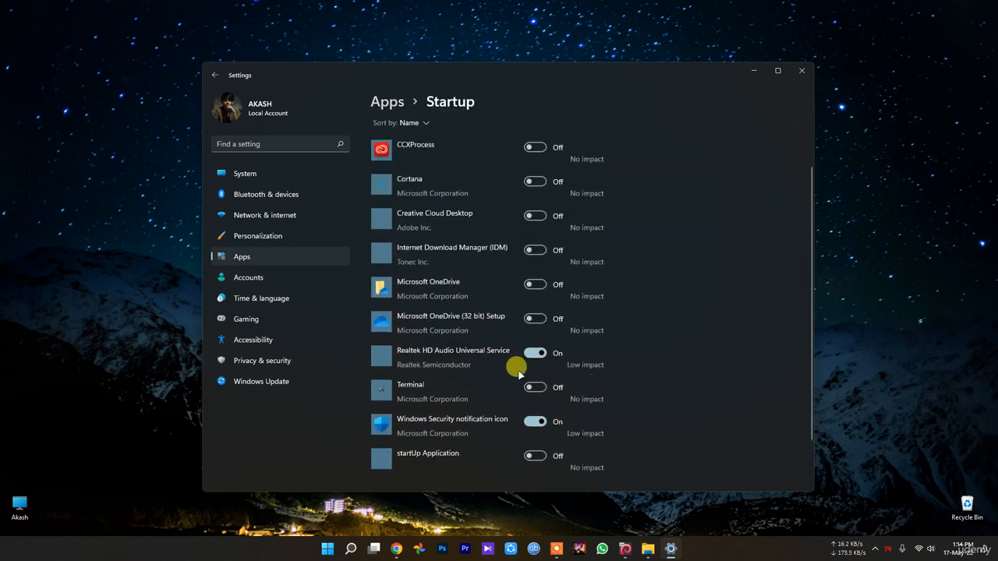
scroll(517, 366, up, 3)
key(alt+Left)
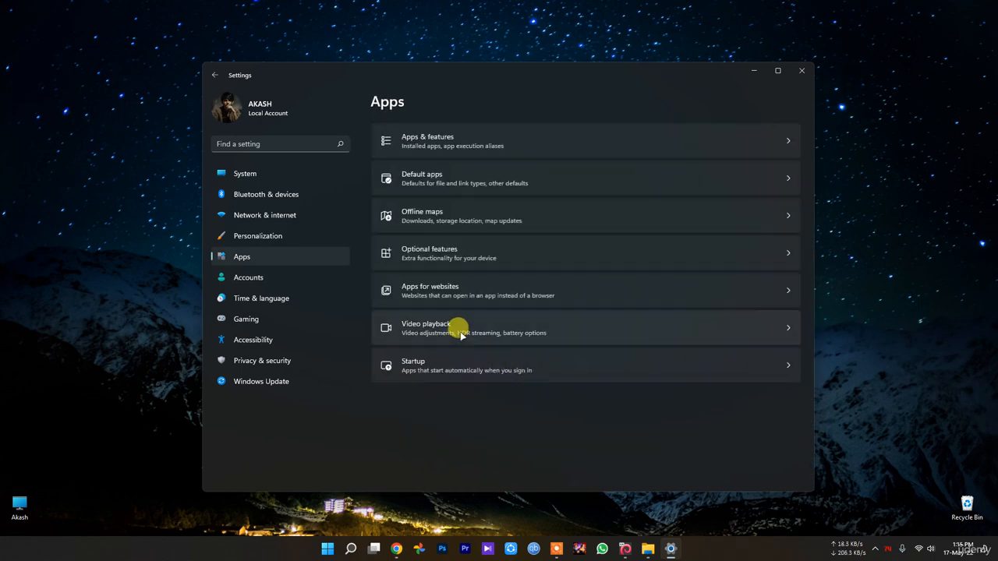
click(450, 287)
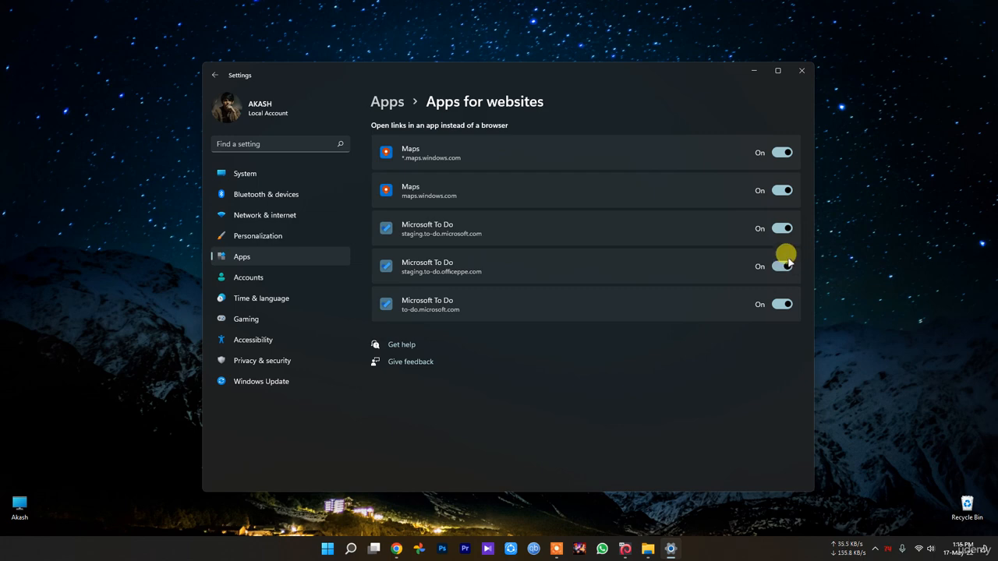
key(alt+Left)
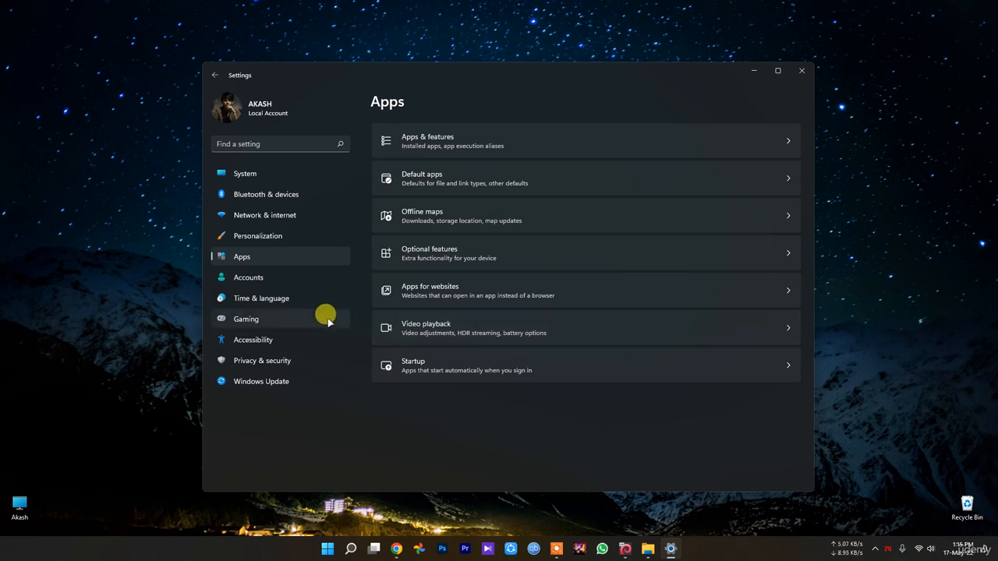
Review the full list of installed apps and its sort options on the Apps & features page, and close Settings
click(457, 138)
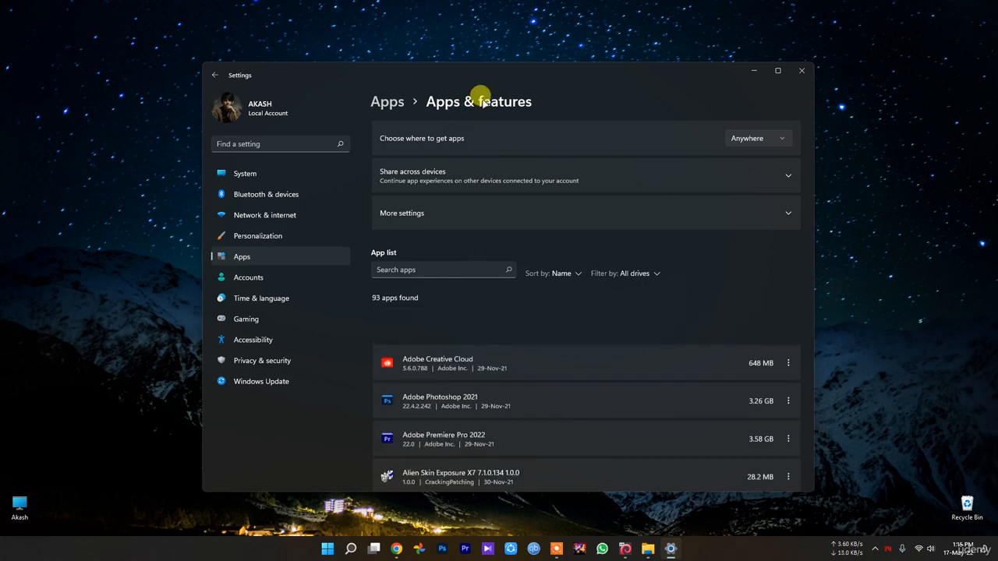
click(579, 273)
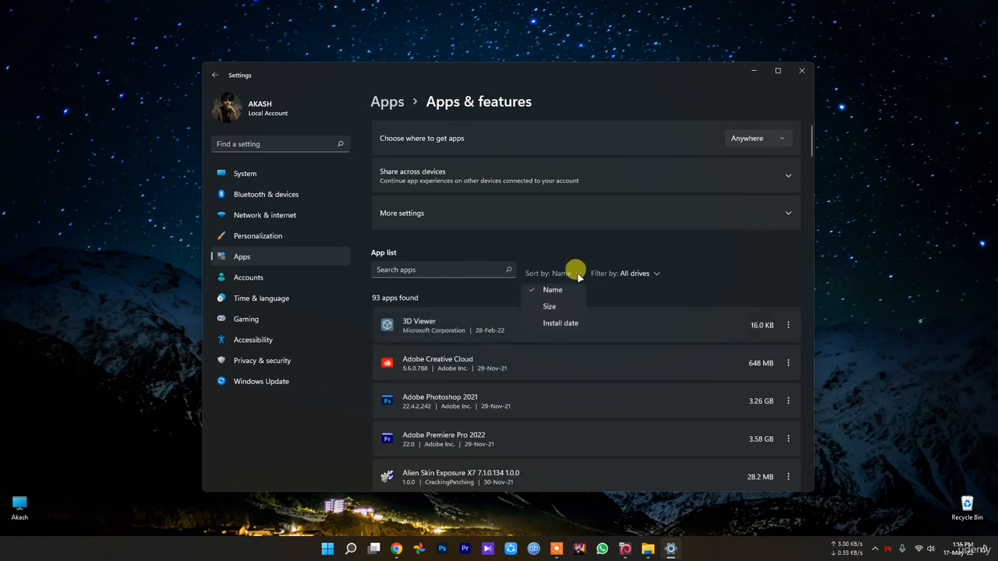
click(574, 269)
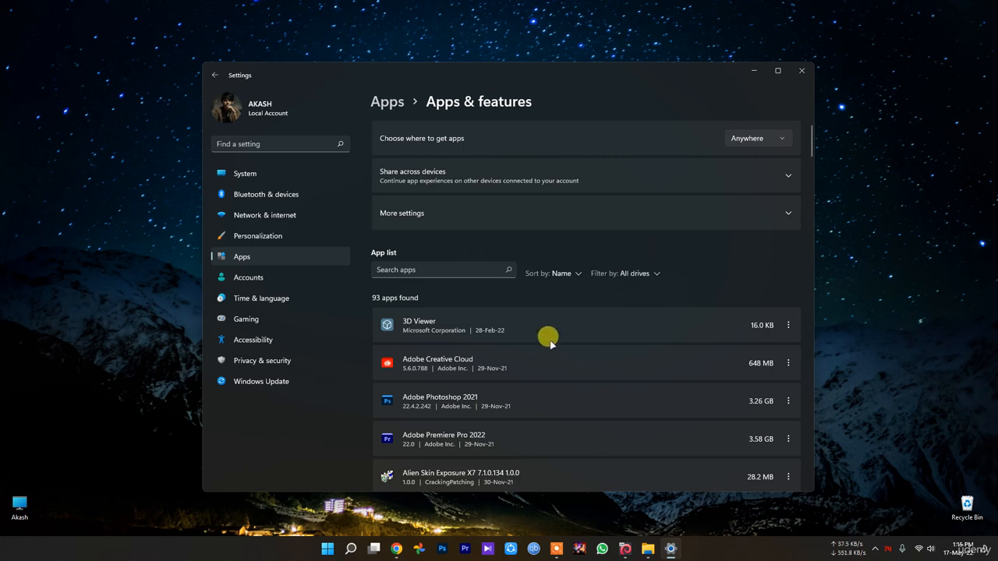
scroll(548, 358, down, 5)
scroll(548, 370, down, 10)
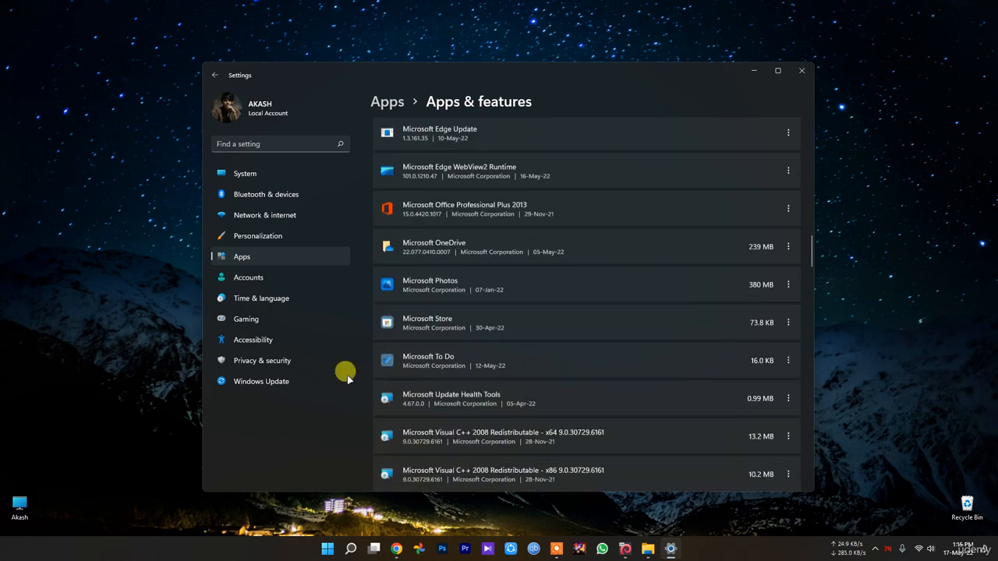
scroll(471, 380, down, 8)
scroll(396, 444, up, 12)
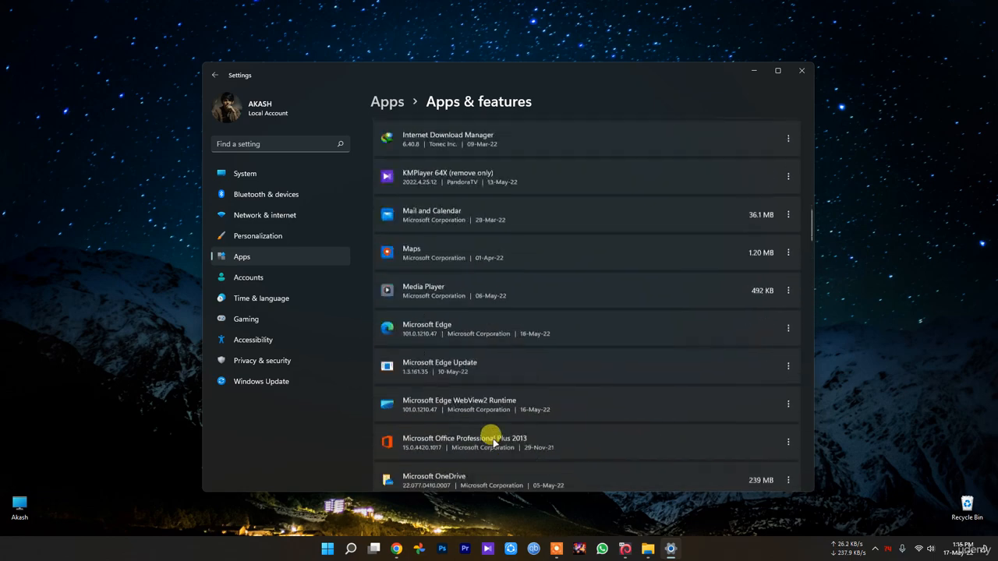
scroll(492, 437, down, 8)
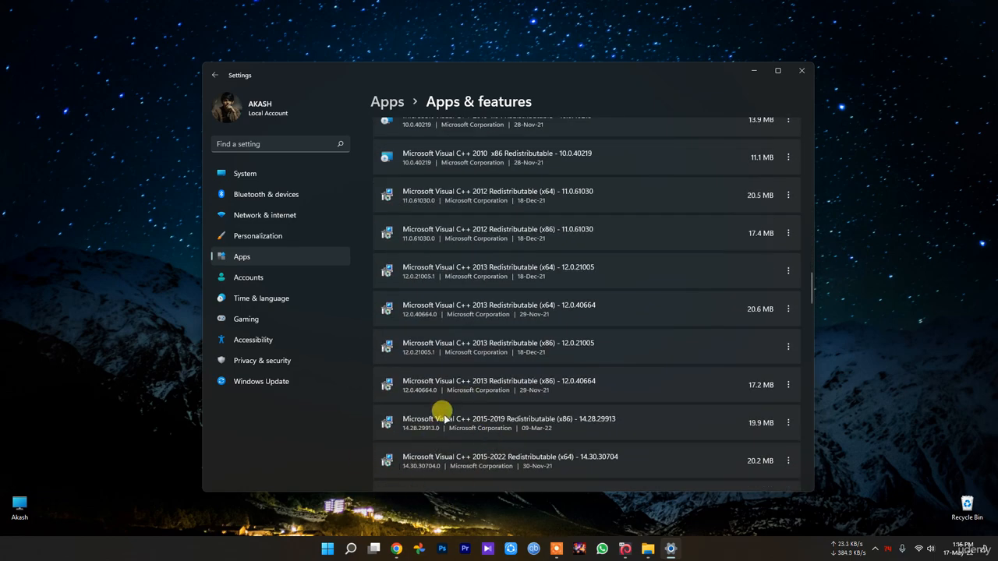
scroll(441, 416, down, 20)
scroll(468, 421, down, 10)
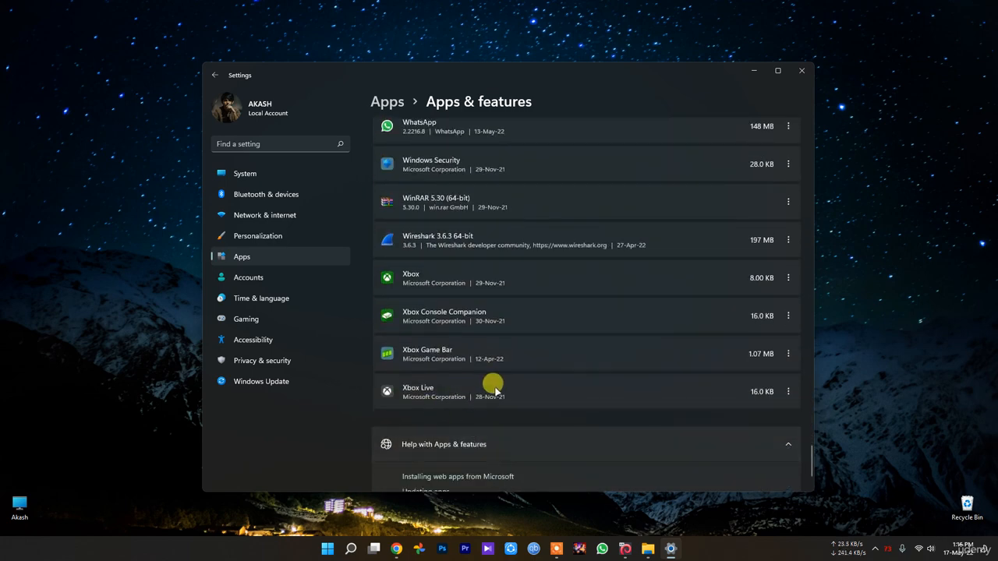
click(802, 71)
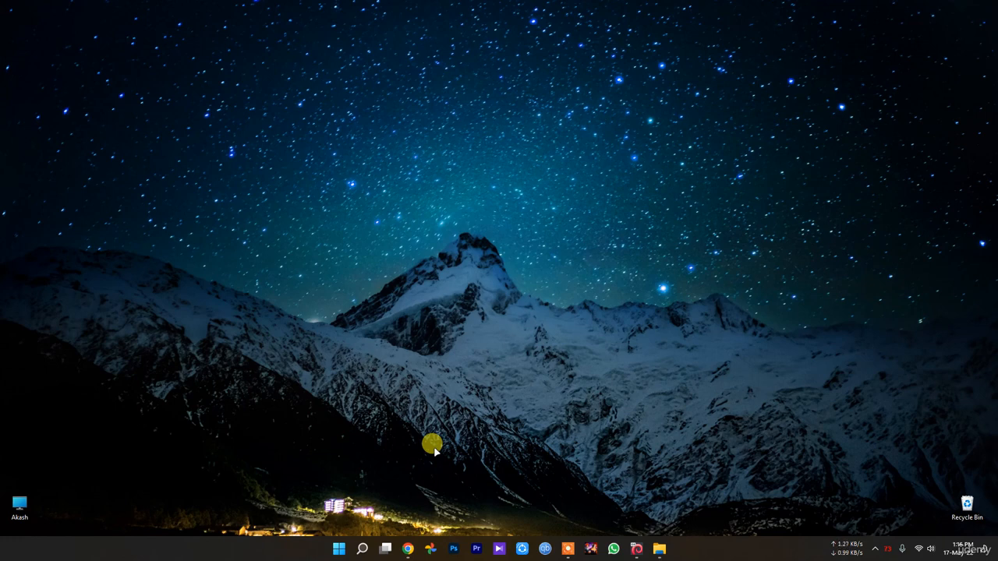
Look through both pages of pinned apps in the Start menu and close it
click(340, 549)
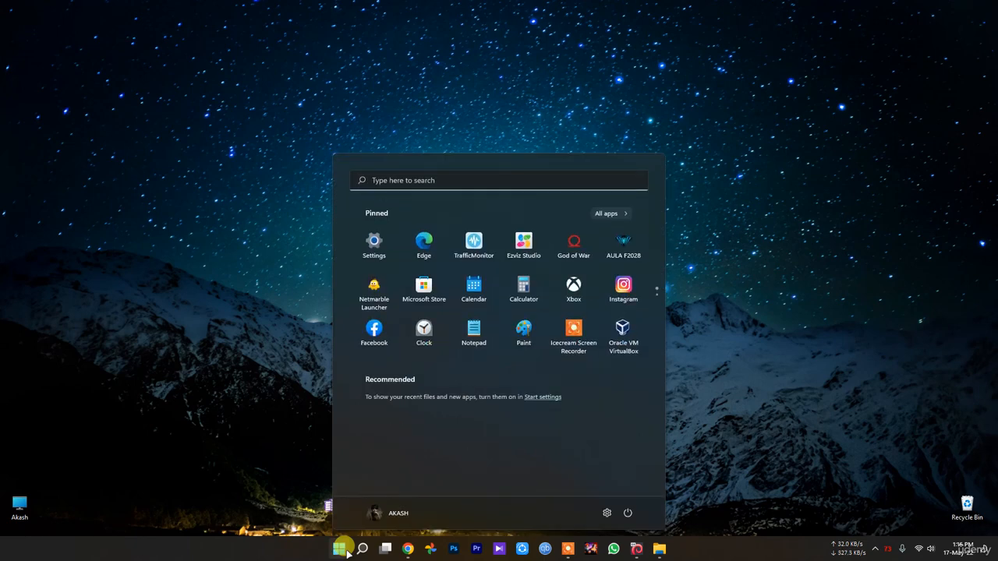
click(838, 388)
mouse_move(355, 537)
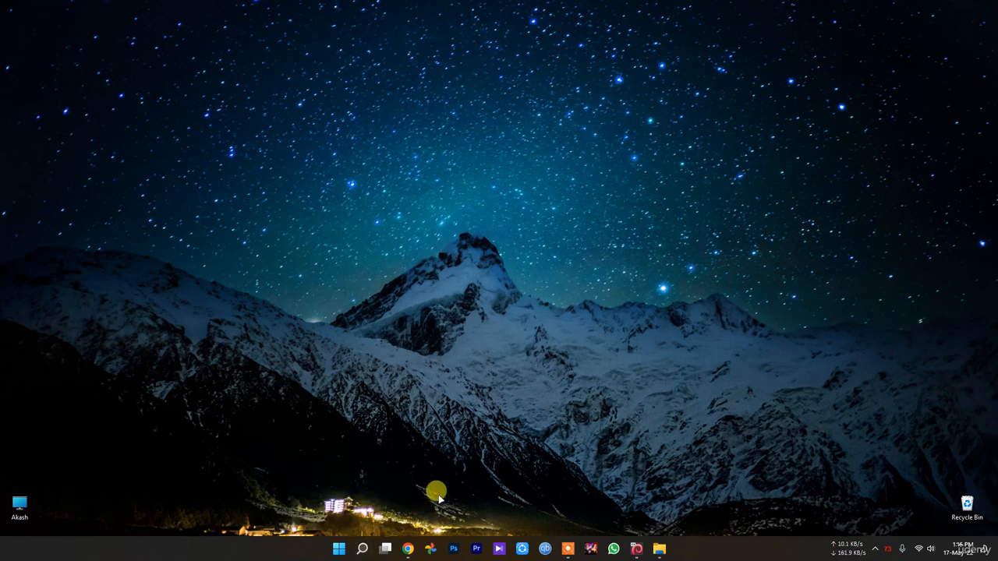
key(super)
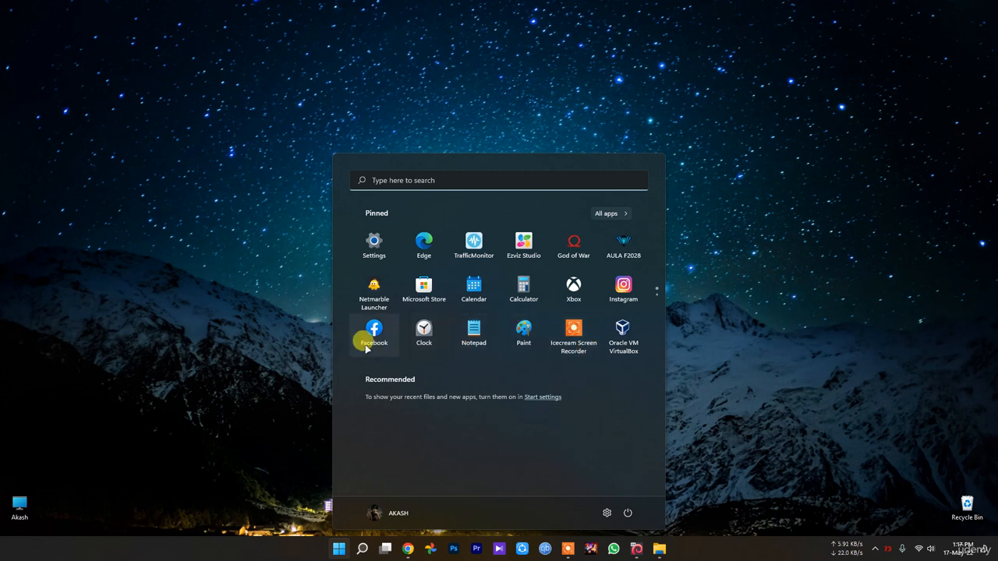
scroll(394, 336, down, 1)
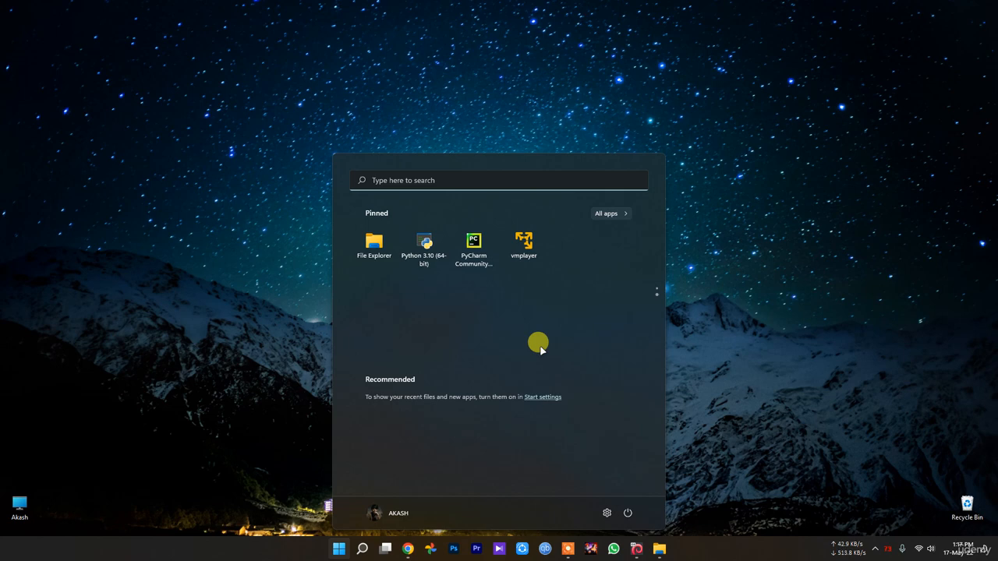
click(235, 292)
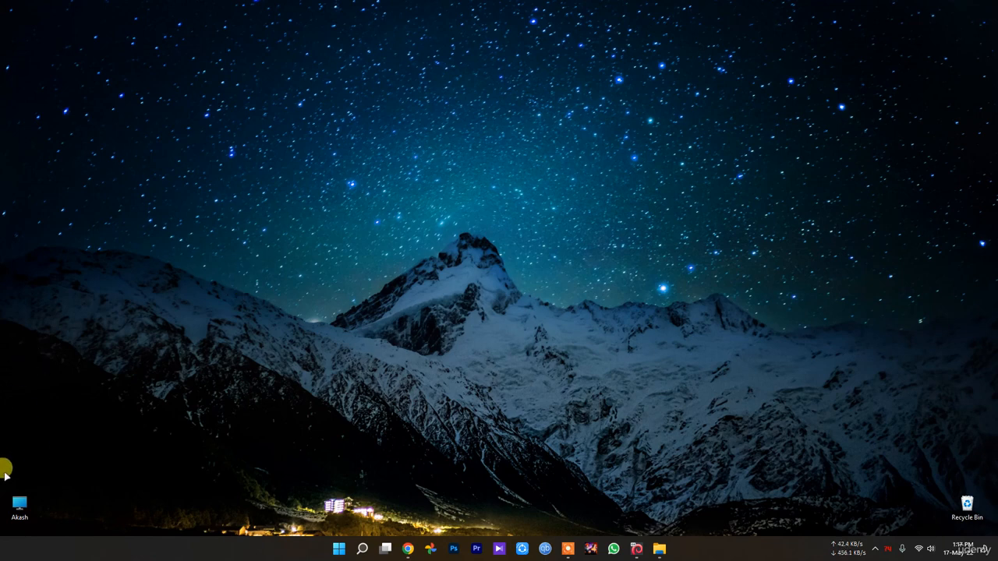
Open the properties of the Windows 11 (C:) drive from the computer's drive list and move the dialog into the free area
double_click(20, 505)
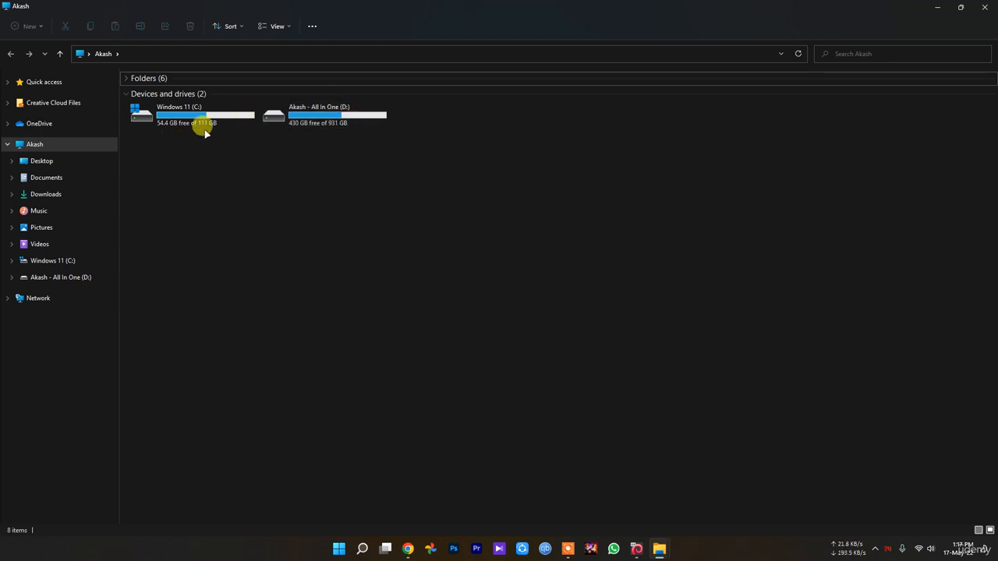
mouse_move(203, 112)
click(148, 119)
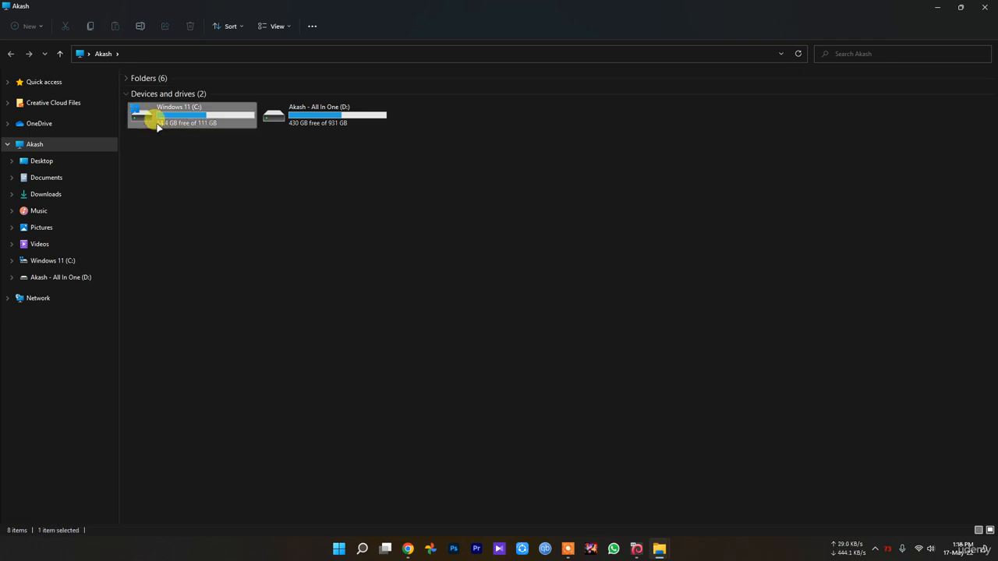
right_click(148, 119)
click(223, 261)
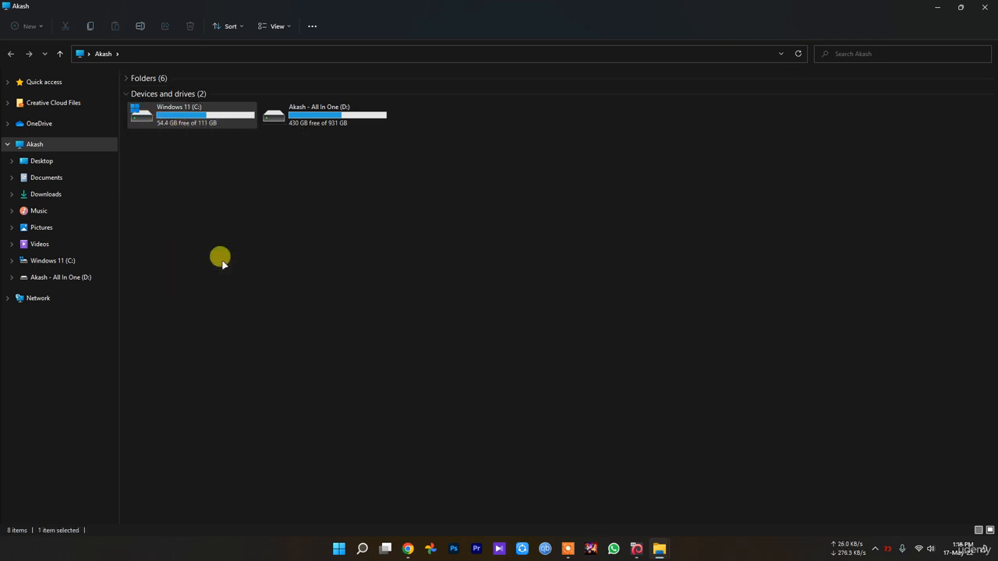
drag(223, 129, 547, 165)
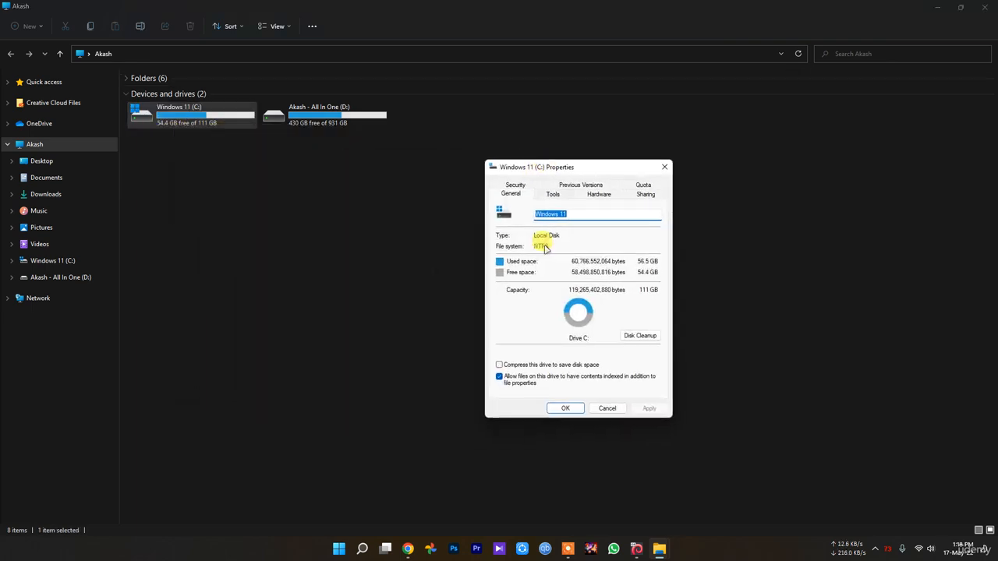
Run Disk Cleanup for the C: drive with system files included, and place its window over the drive properties
click(641, 336)
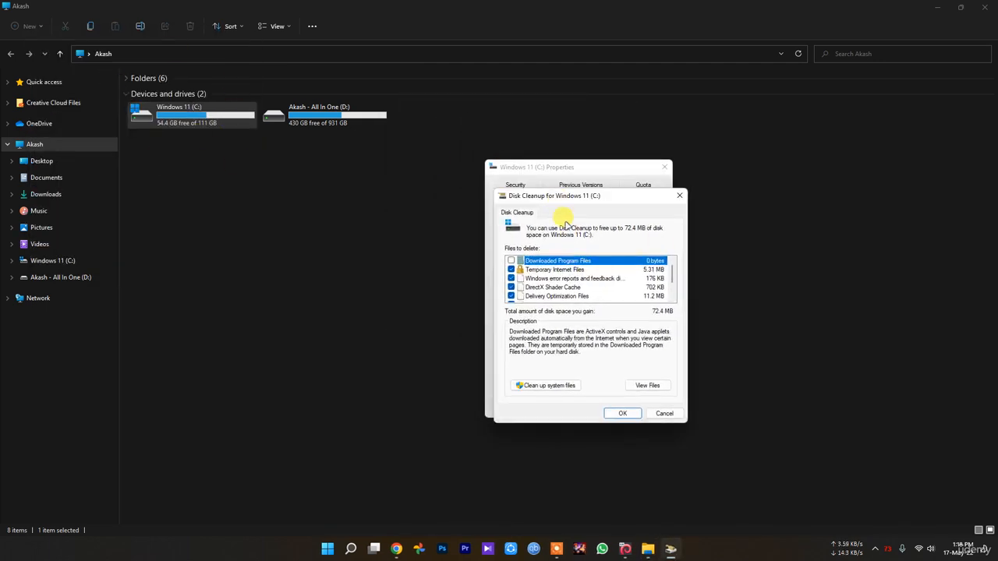
scroll(621, 281, down, 1)
scroll(612, 287, up, 1)
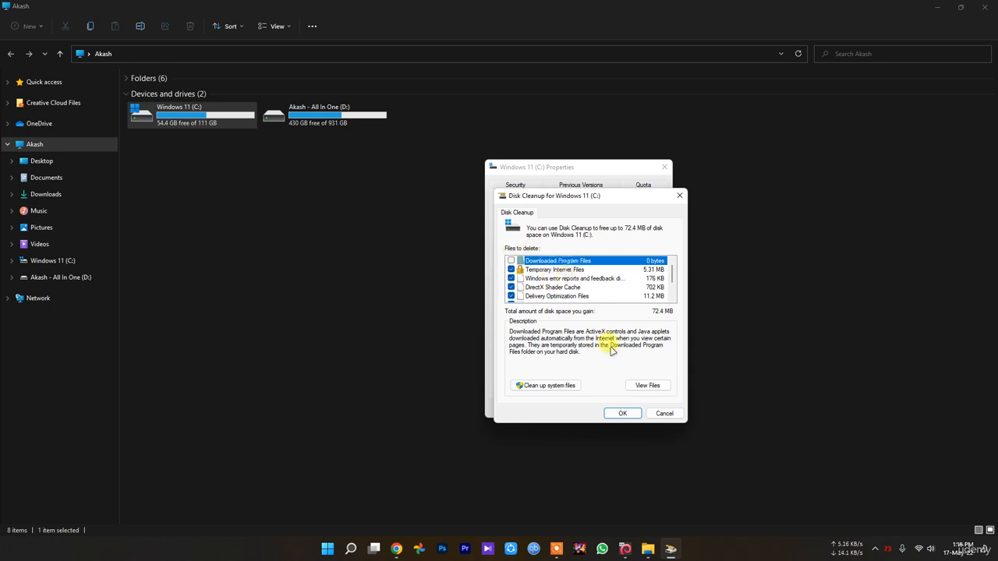
click(548, 386)
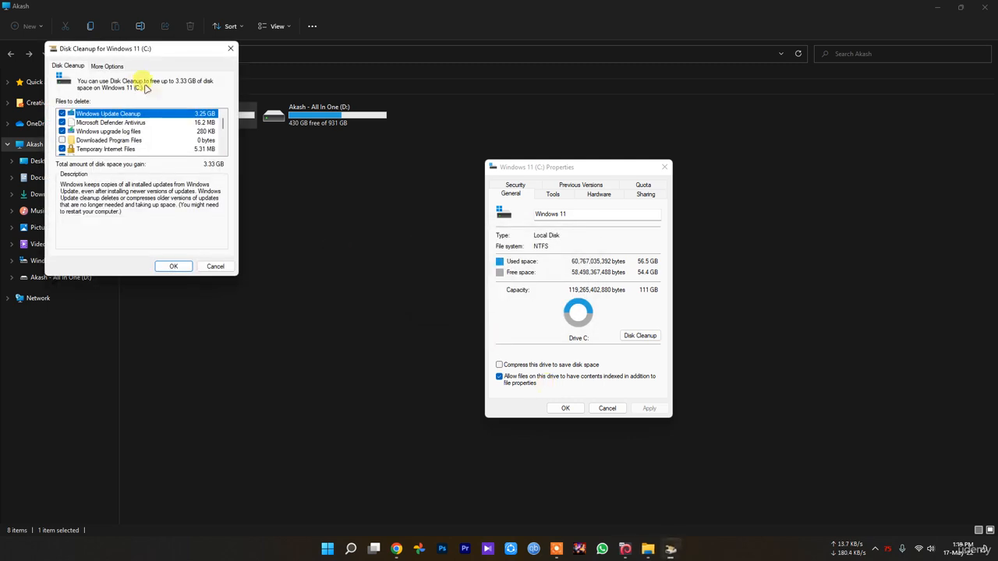
drag(116, 51, 554, 185)
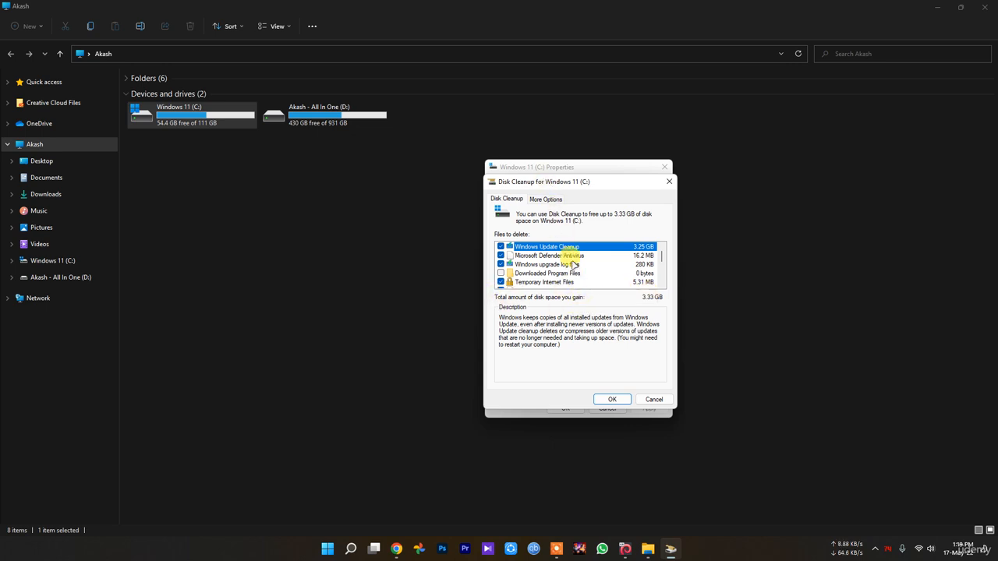
Examine the file categories offered for deletion in Disk Cleanup, cancel it and the drive properties, and close File Explorer
click(560, 246)
click(565, 256)
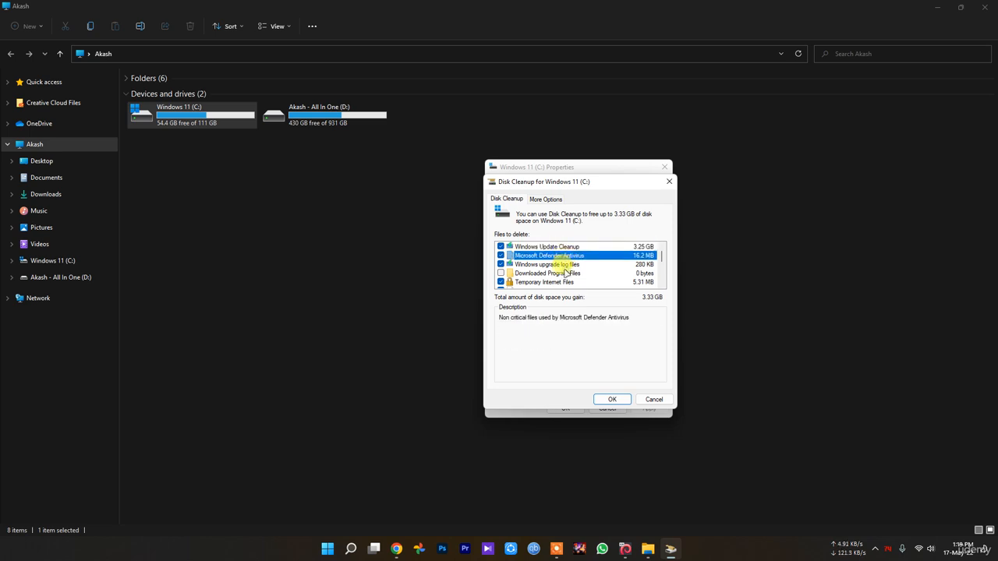
scroll(561, 269, down, 3)
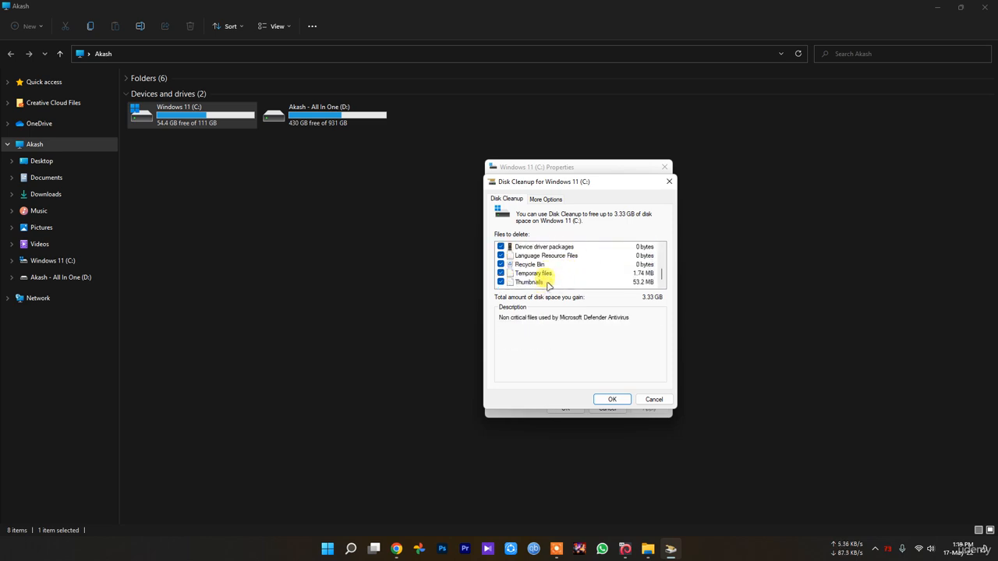
scroll(547, 281, up, 2)
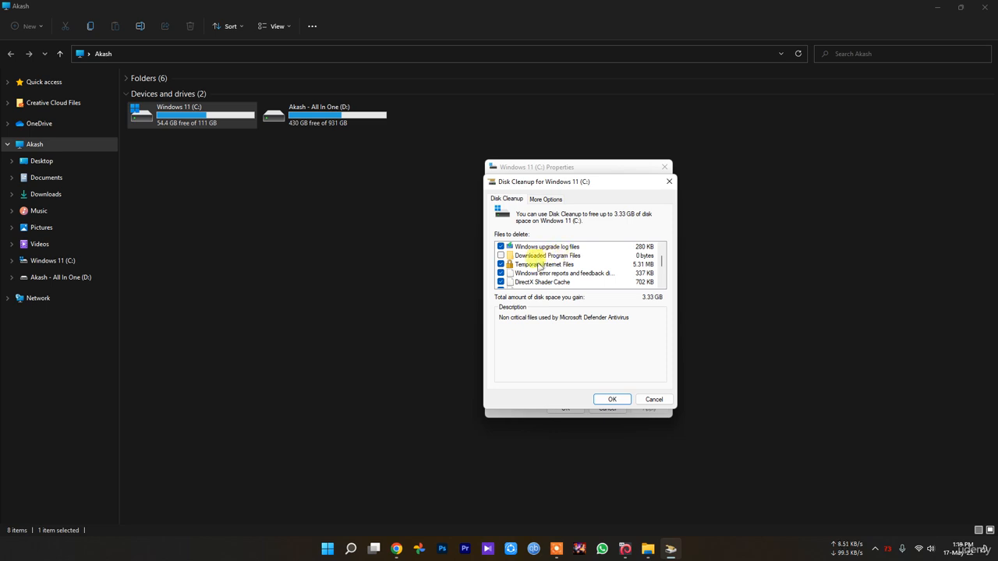
scroll(508, 265, up, 1)
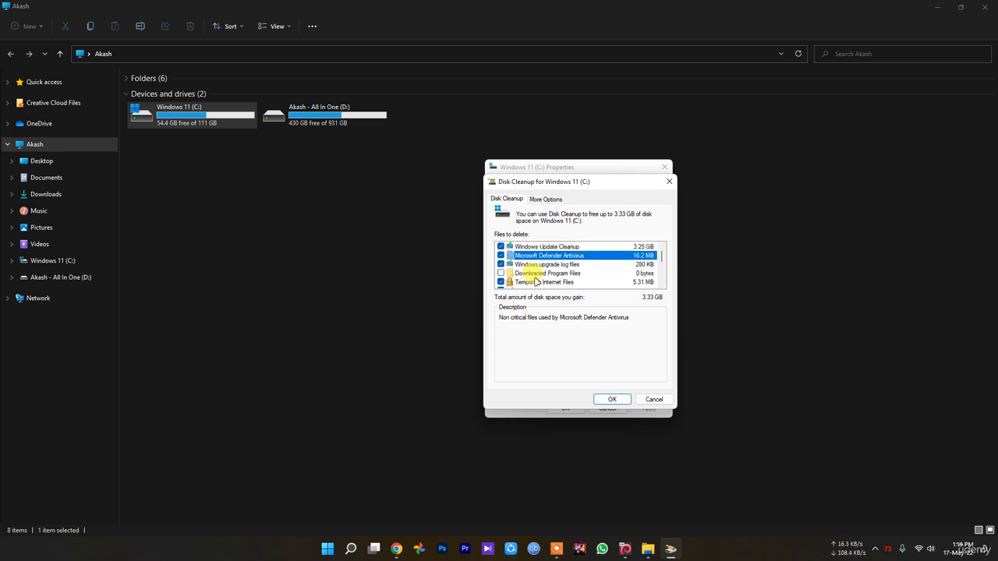
click(654, 399)
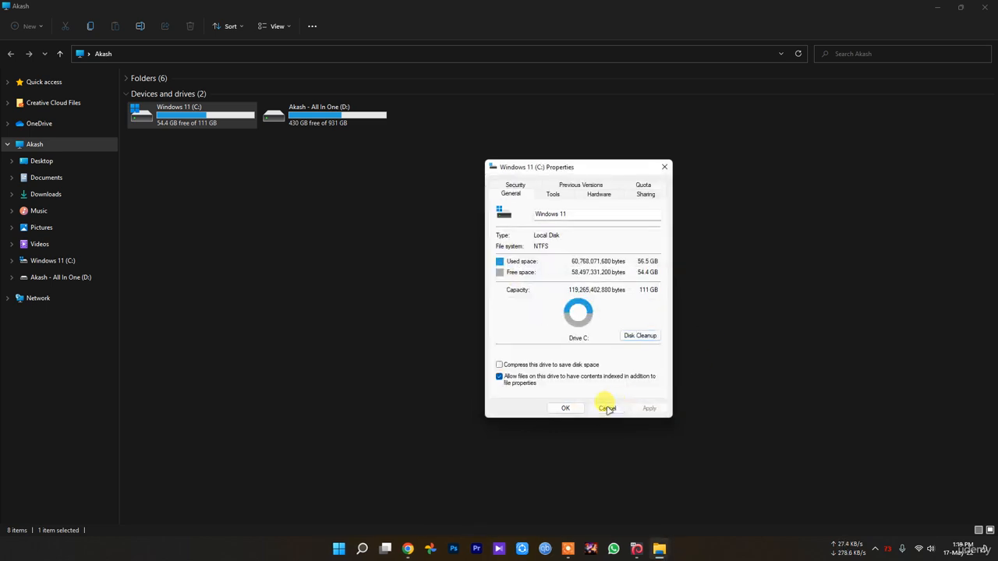
click(606, 409)
click(210, 218)
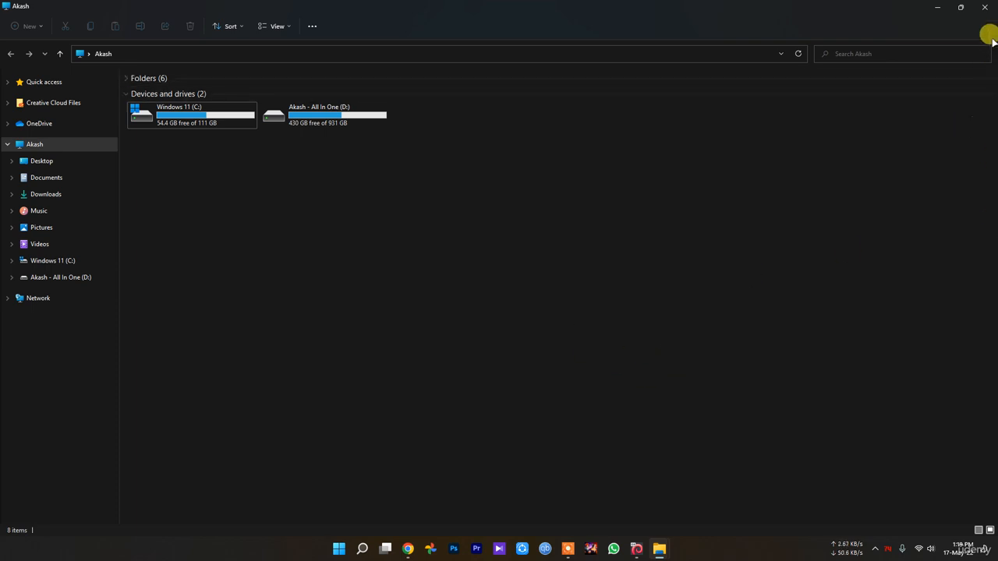
click(985, 7)
Search the Start menu for "defre" and open Defragment and Optimize Drives
click(340, 551)
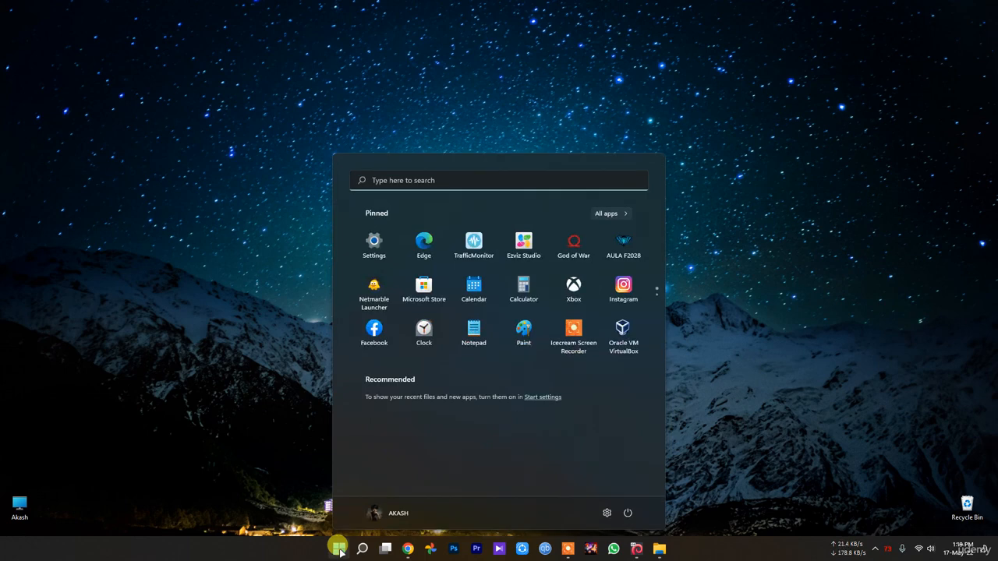
text(defre)
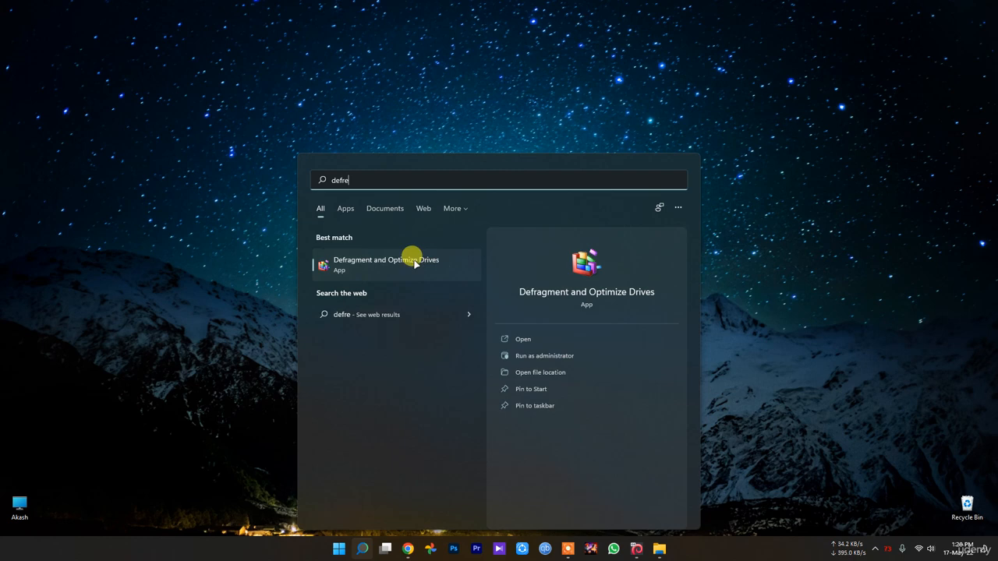
click(398, 261)
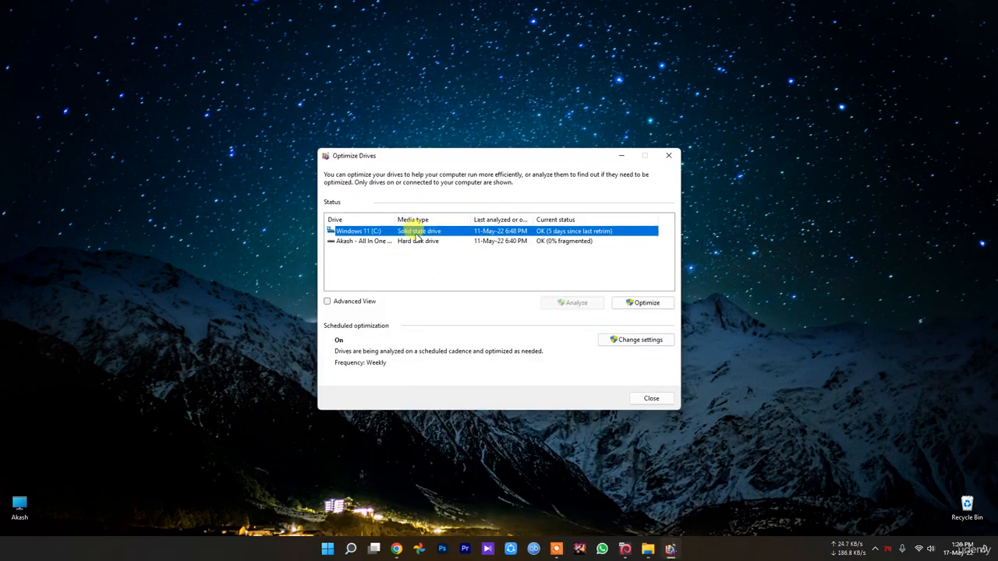
Compare the media type and status of the C: and D: drives, widen the Drive column, and select the D: hard disk
click(408, 241)
click(413, 231)
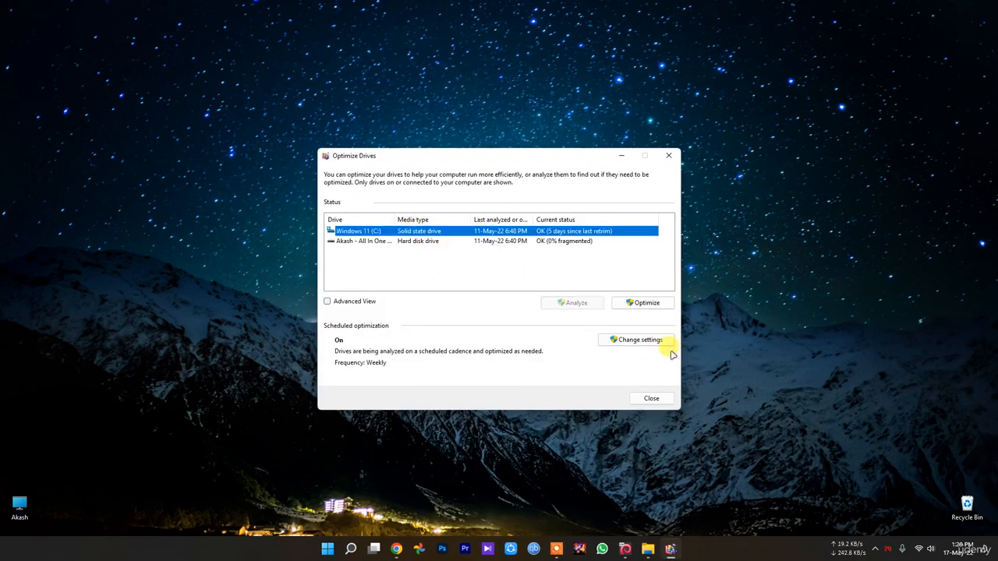
click(460, 241)
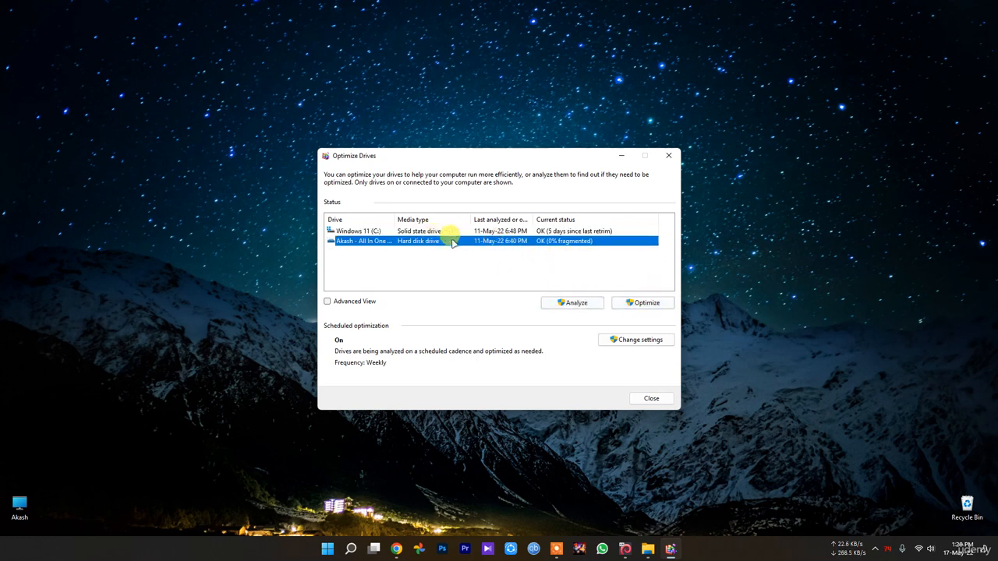
click(573, 230)
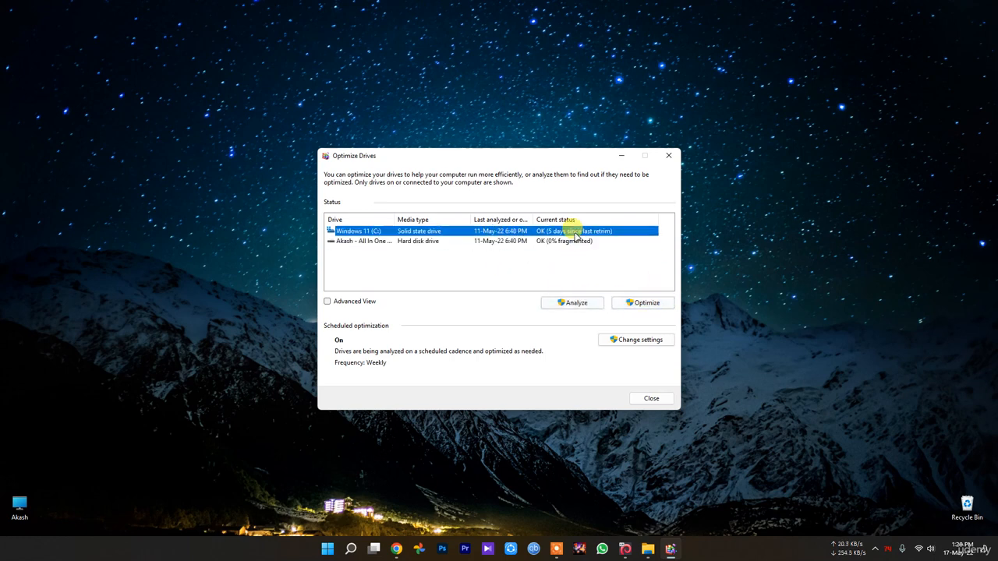
mouse_move(394, 217)
mouse_down()
mouse_move(453, 216)
mouse_move(413, 223)
mouse_up()
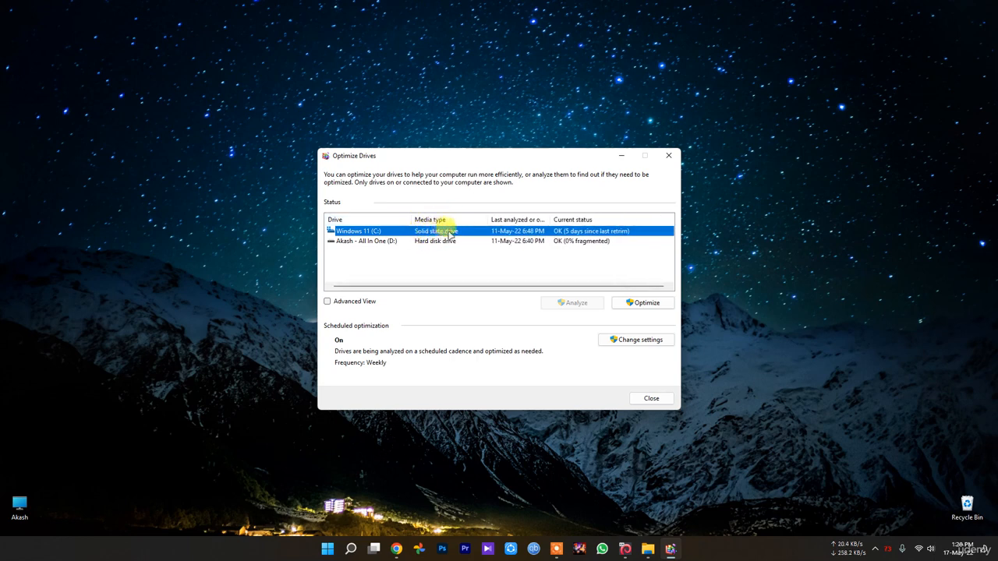
click(447, 241)
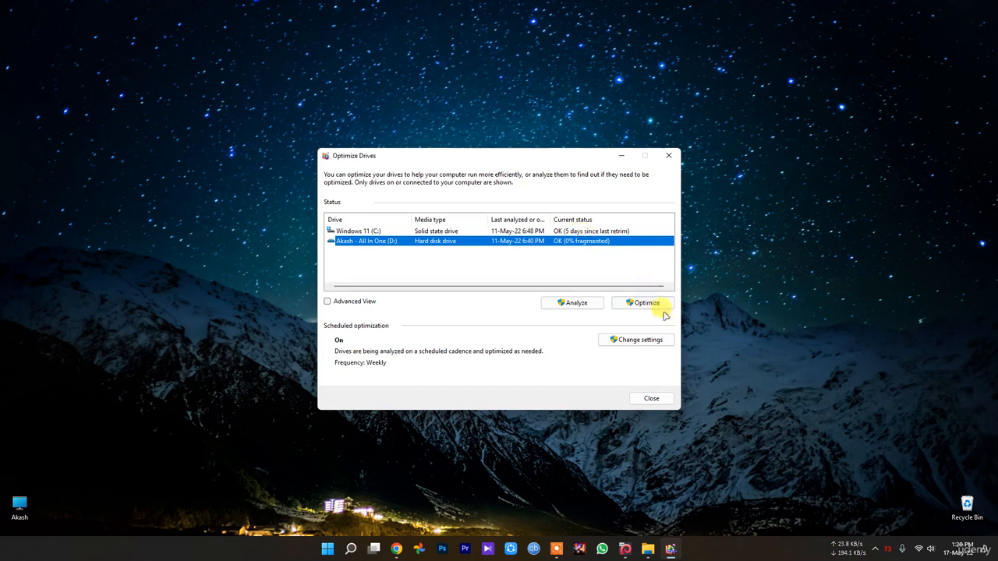
Close Optimize Drives and view the Windows Update page in Settings
click(675, 156)
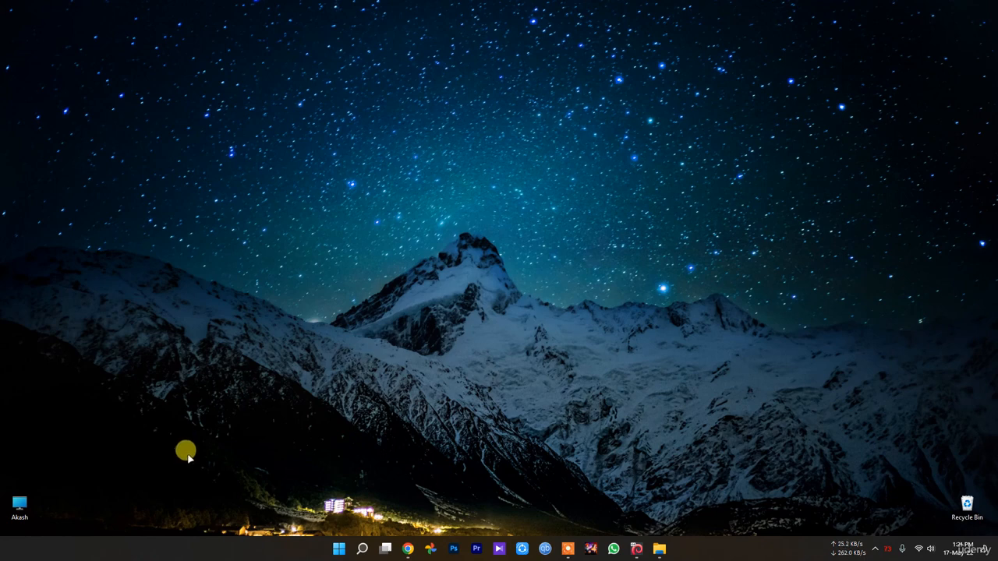
click(338, 549)
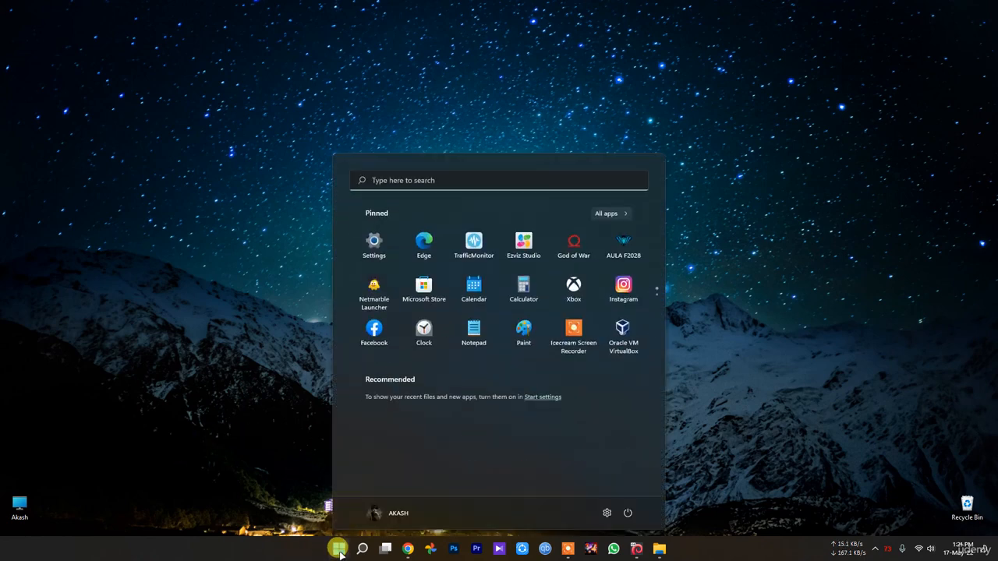
click(605, 513)
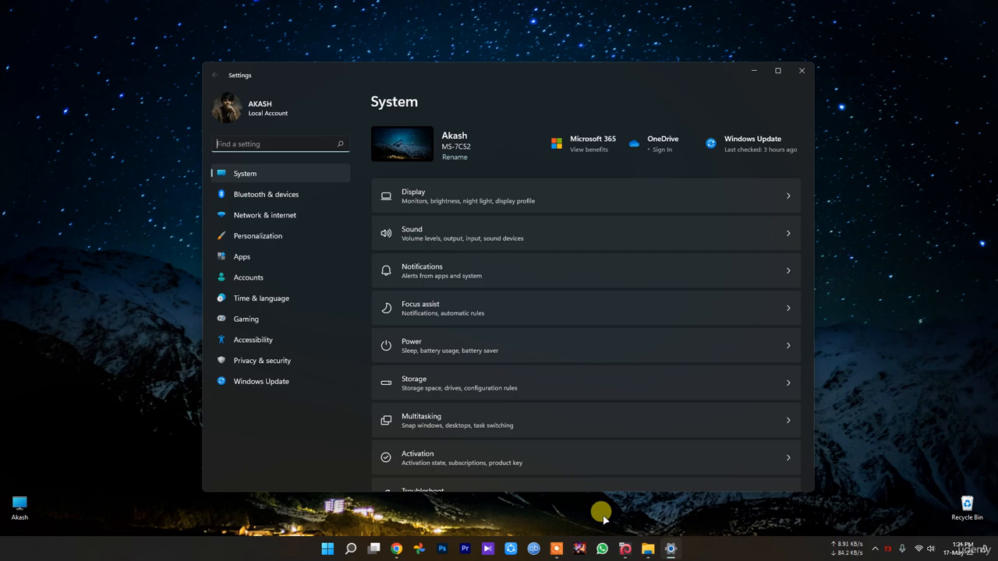
click(273, 380)
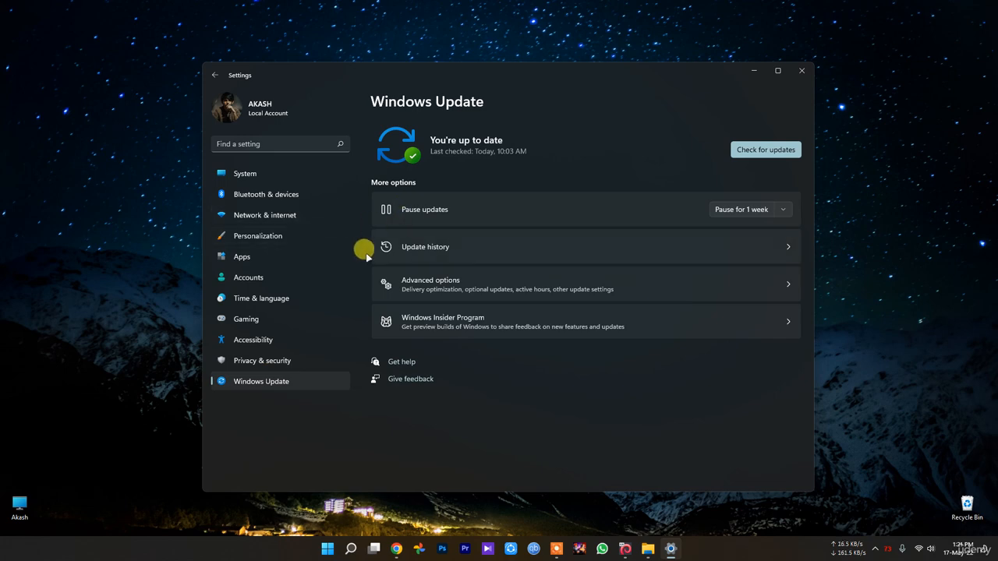
Open Windows Security from the Privacy & security settings and move its window over Settings
click(265, 361)
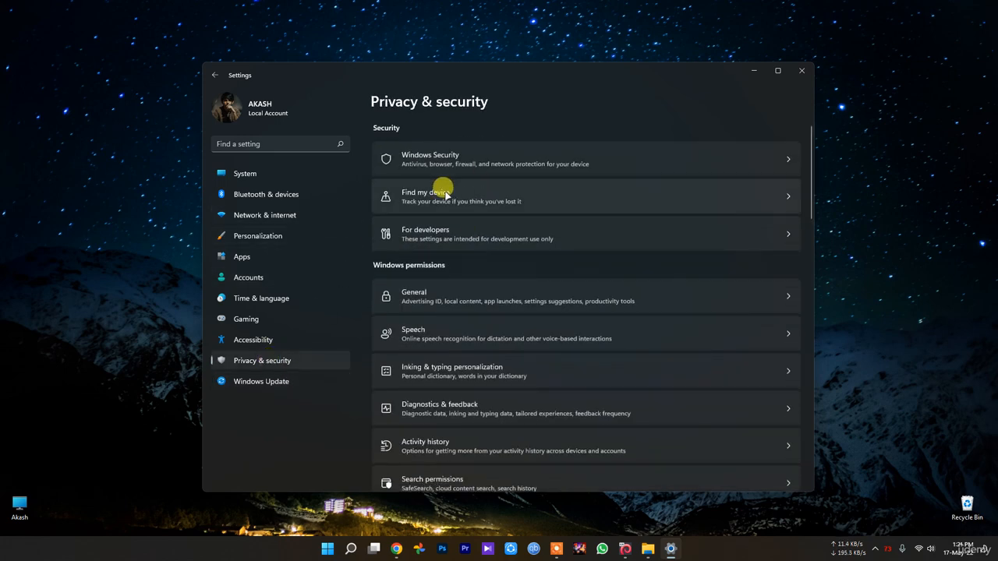
click(468, 160)
click(417, 154)
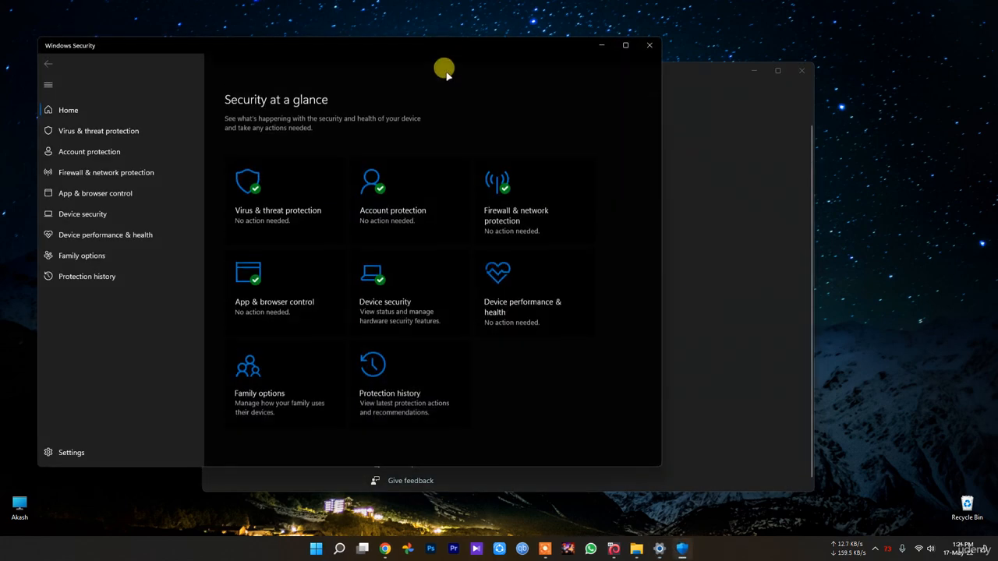
drag(427, 51, 669, 90)
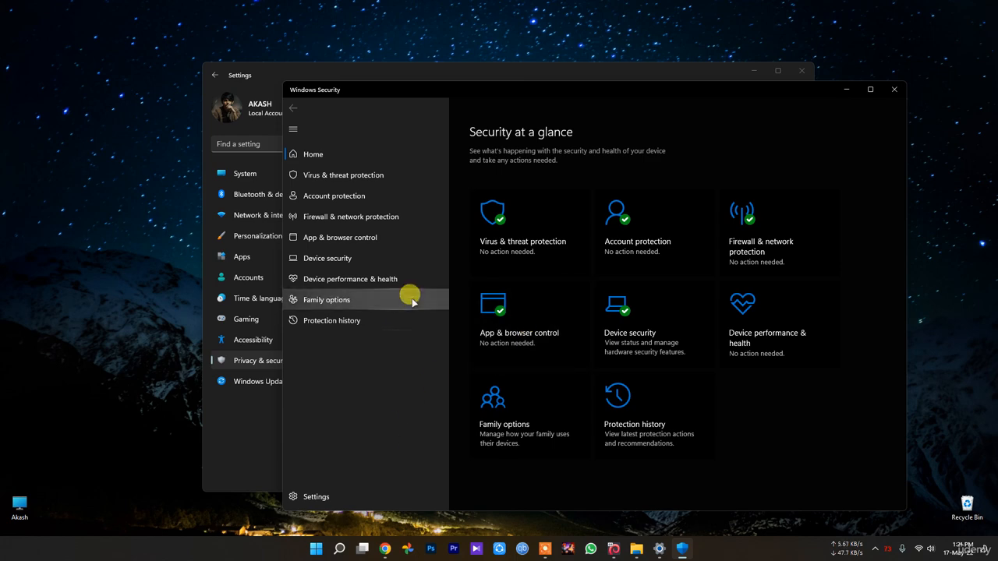
Review the Protection history under Virus & threat protection, return to the overview, and close Windows Security
click(530, 217)
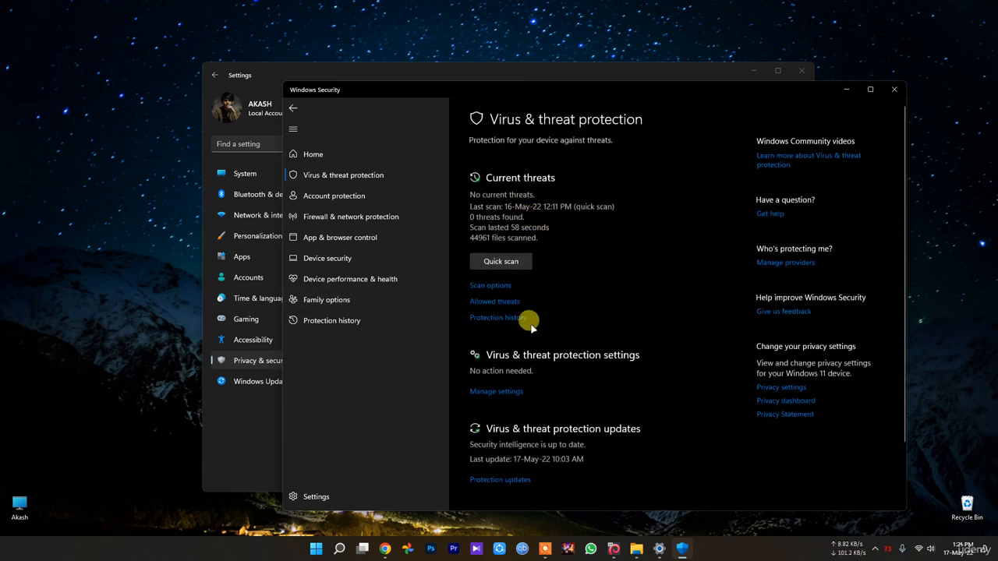
click(498, 318)
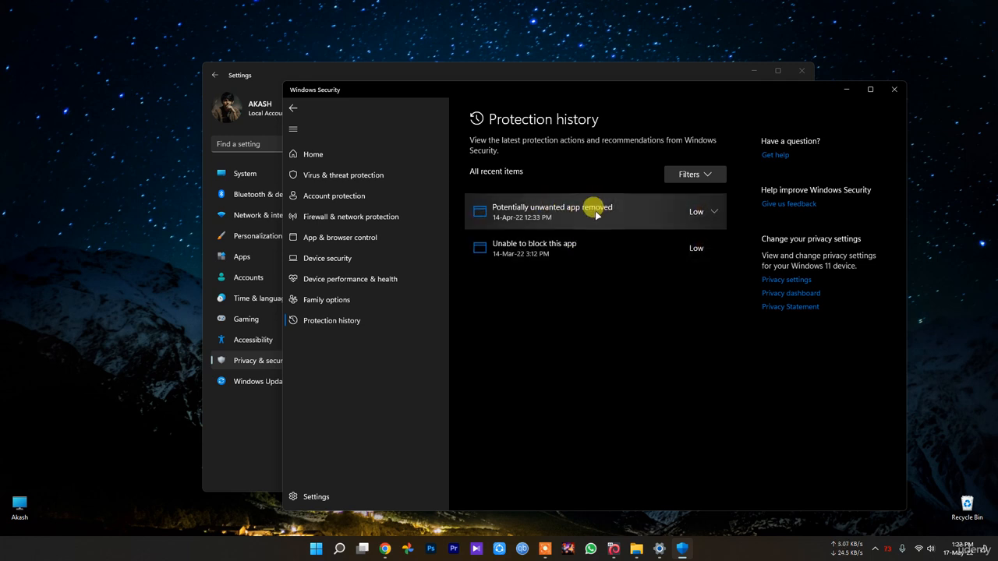
key(alt+Left)
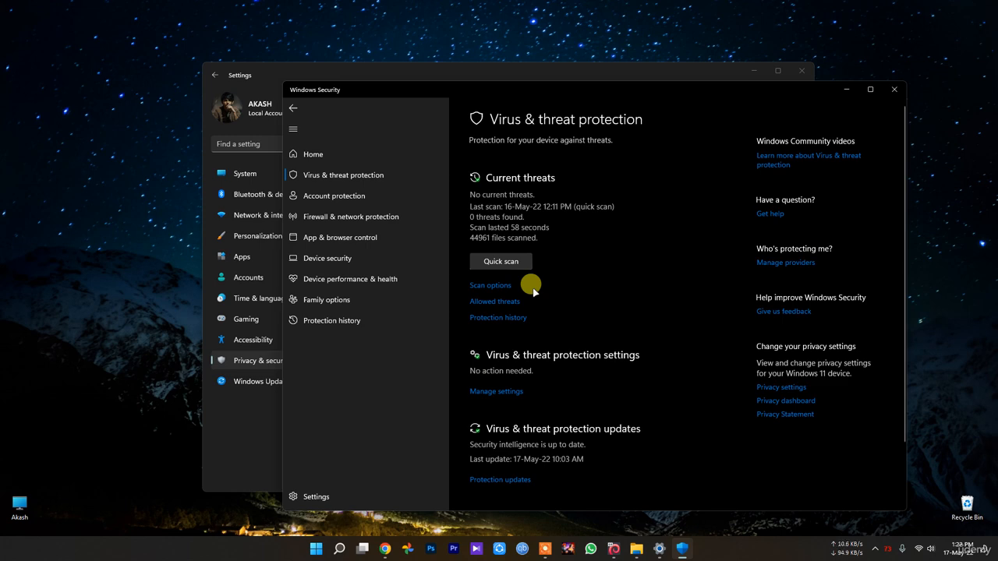
click(894, 89)
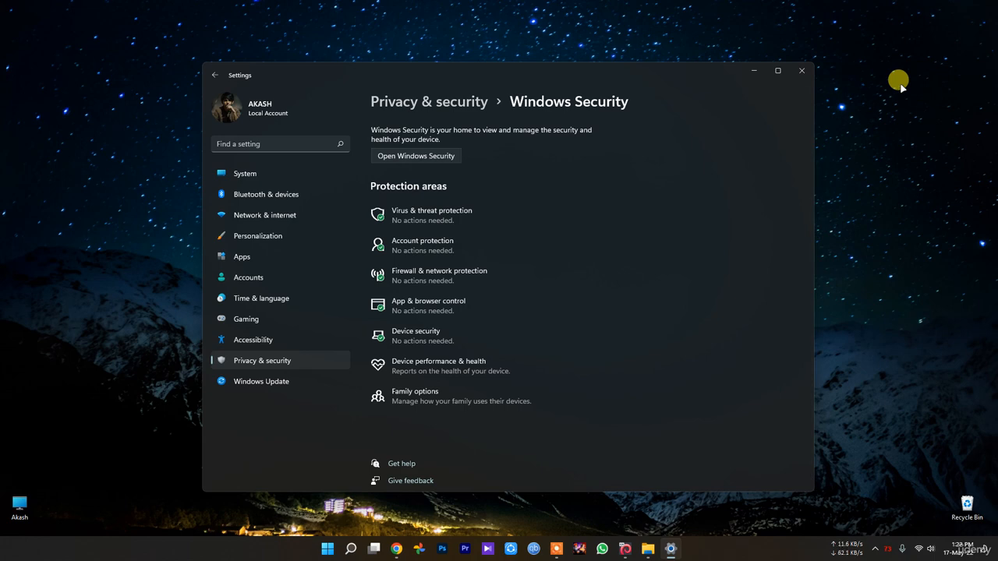
Reopen Virus & threat protection, examine its sections from Current threats to Ransomware protection, and close Windows Security
click(499, 210)
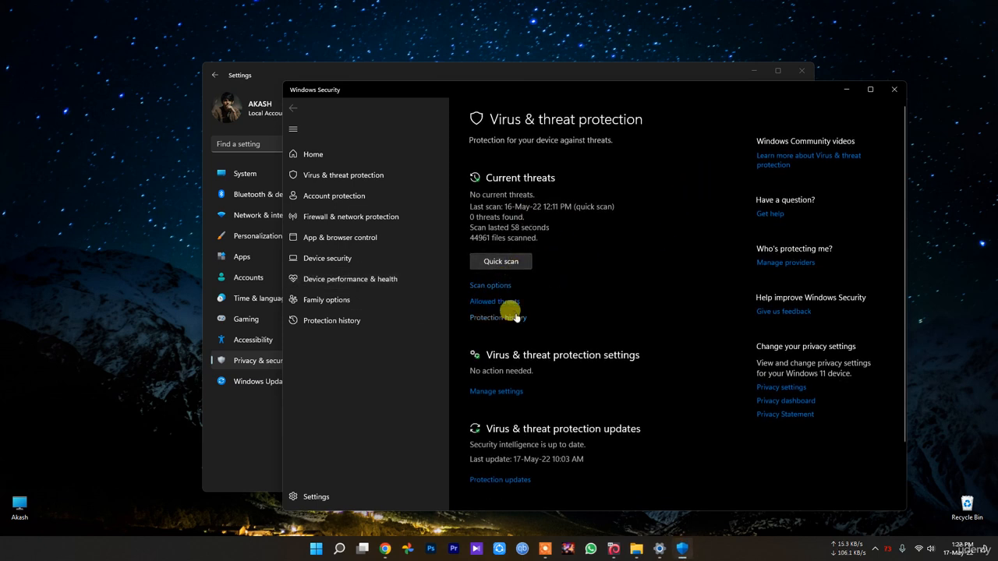
scroll(566, 287, down, 2)
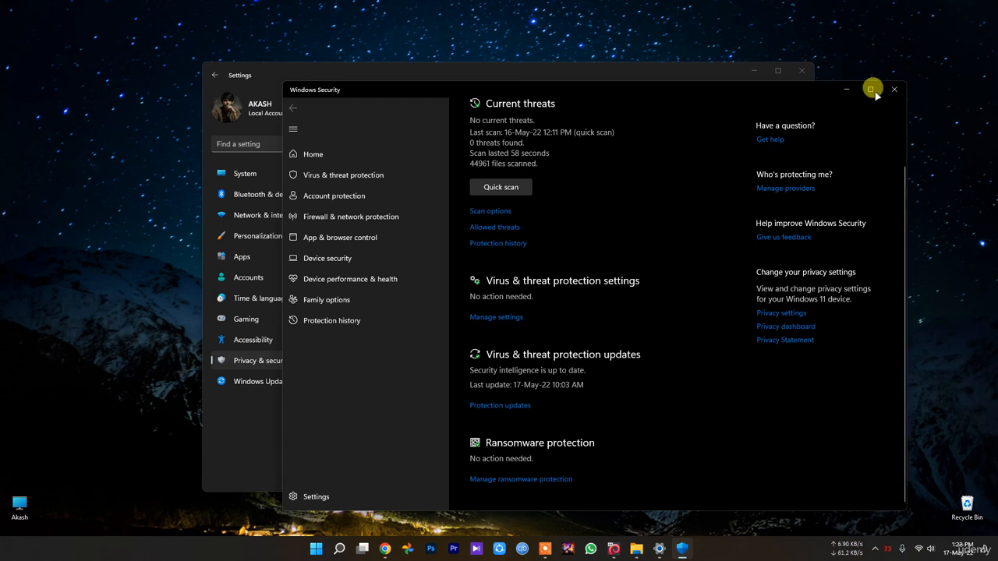
scroll(507, 261, up, 2)
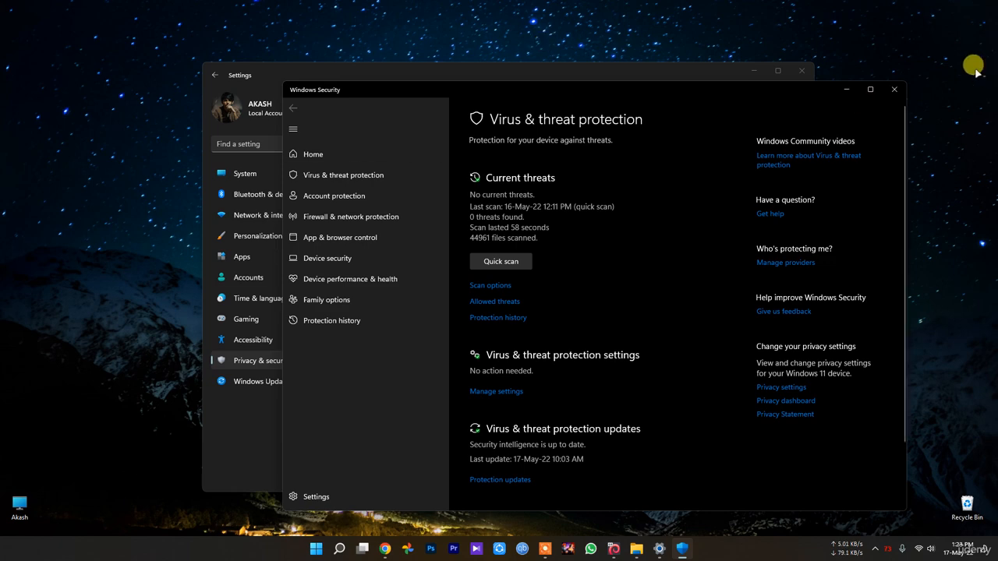
click(894, 89)
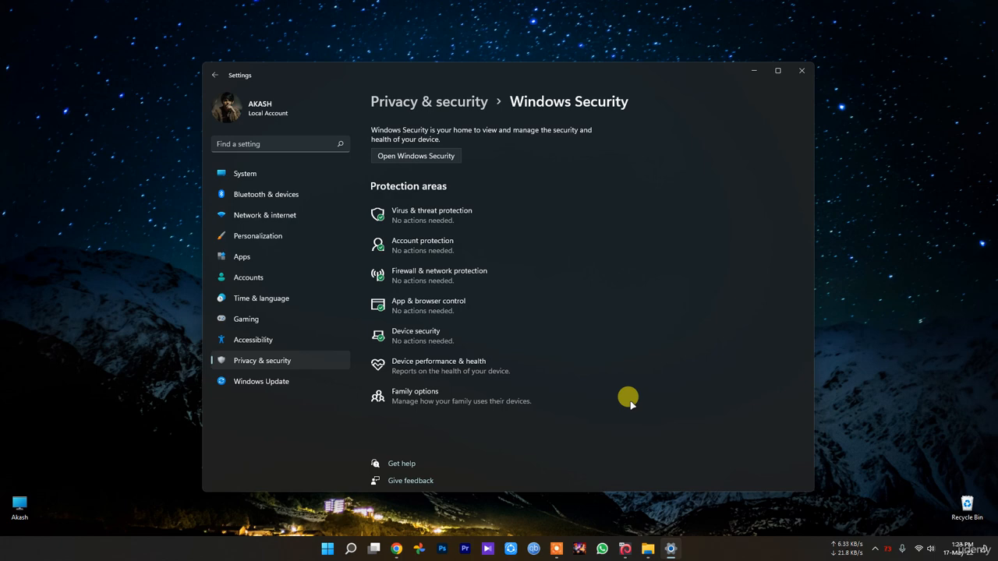
Check for new Windows updates and close Settings
click(280, 380)
click(746, 142)
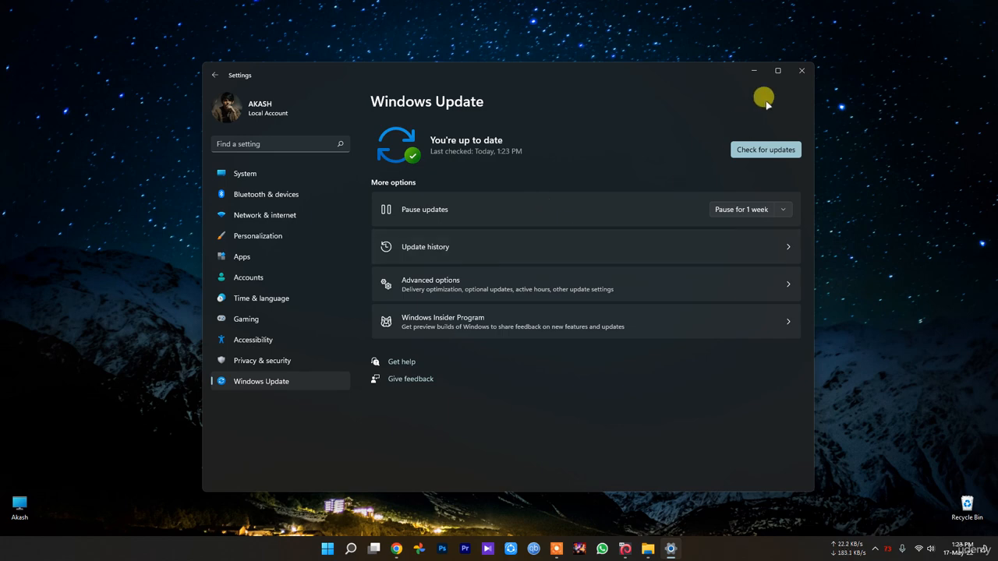
click(801, 71)
Open Device Manager, move its window to the middle of the desktop, review the device categories, and close it
right_click(337, 552)
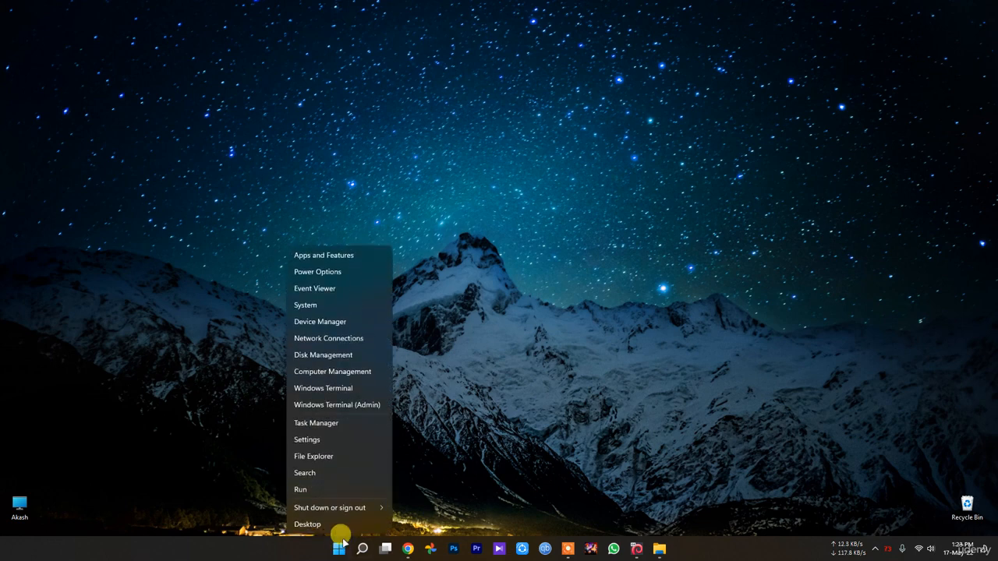
click(346, 322)
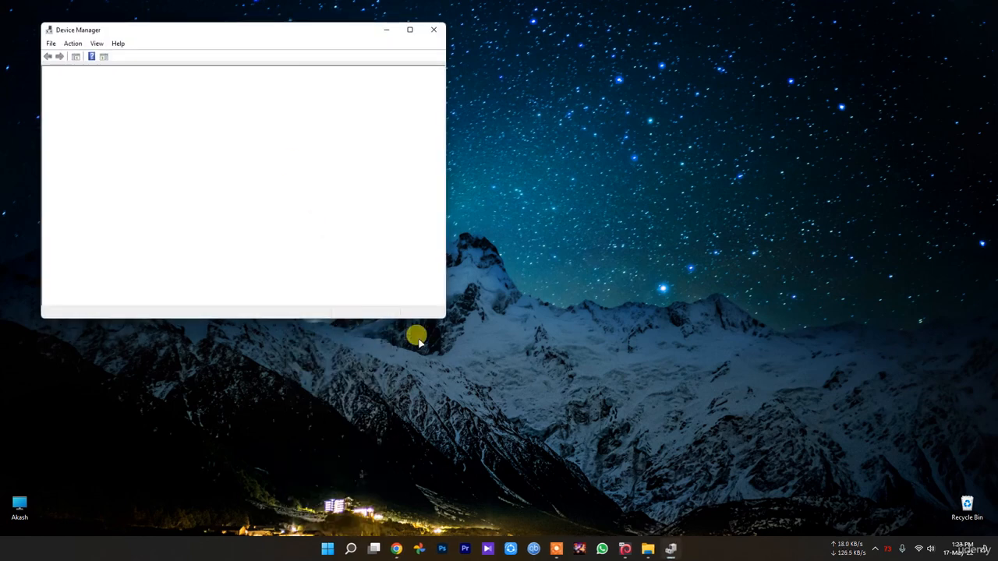
drag(263, 35, 609, 102)
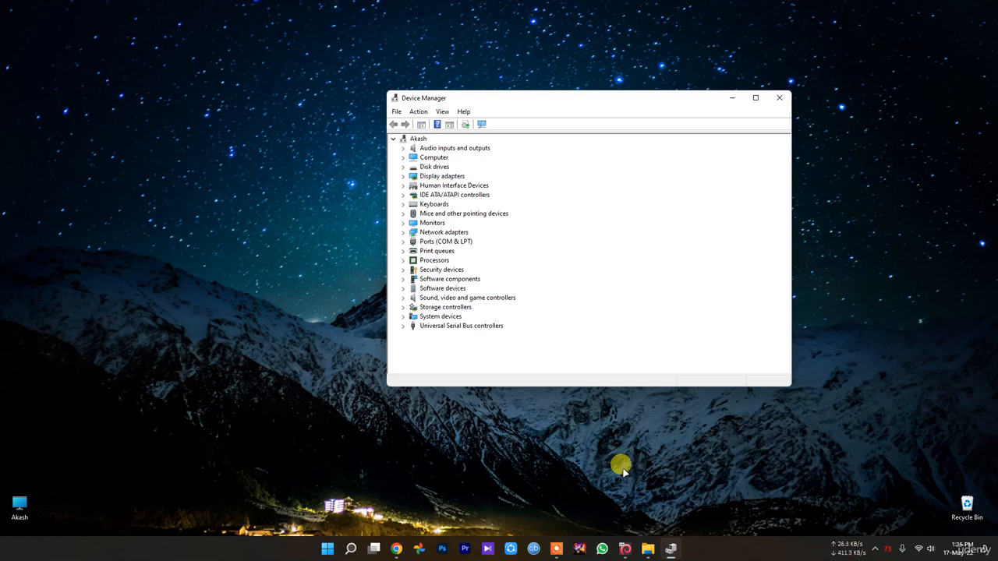
click(778, 99)
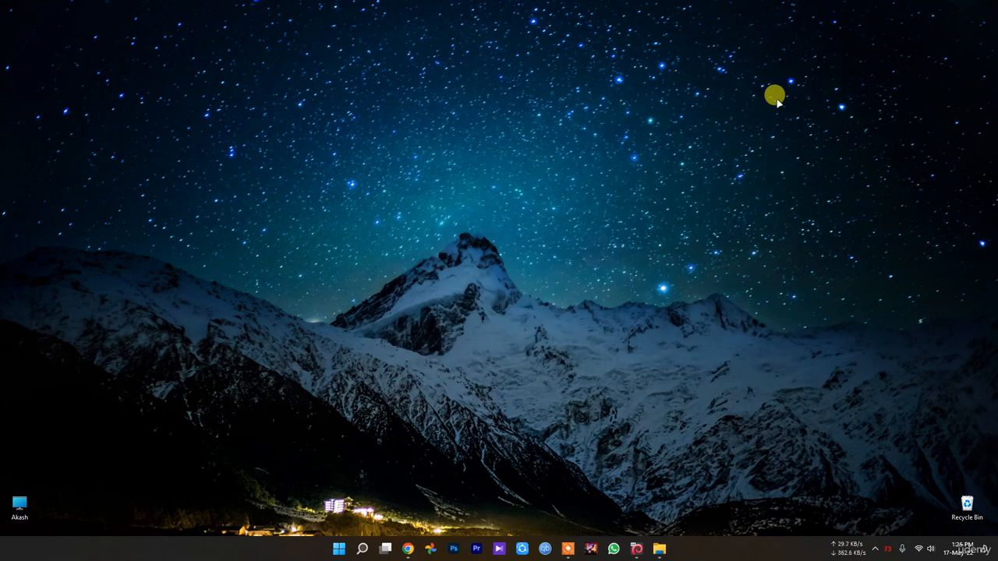
Open the computer's properties from File Explorer, maximize Settings, and examine the device specifications, Windows specifications and related settings
double_click(19, 507)
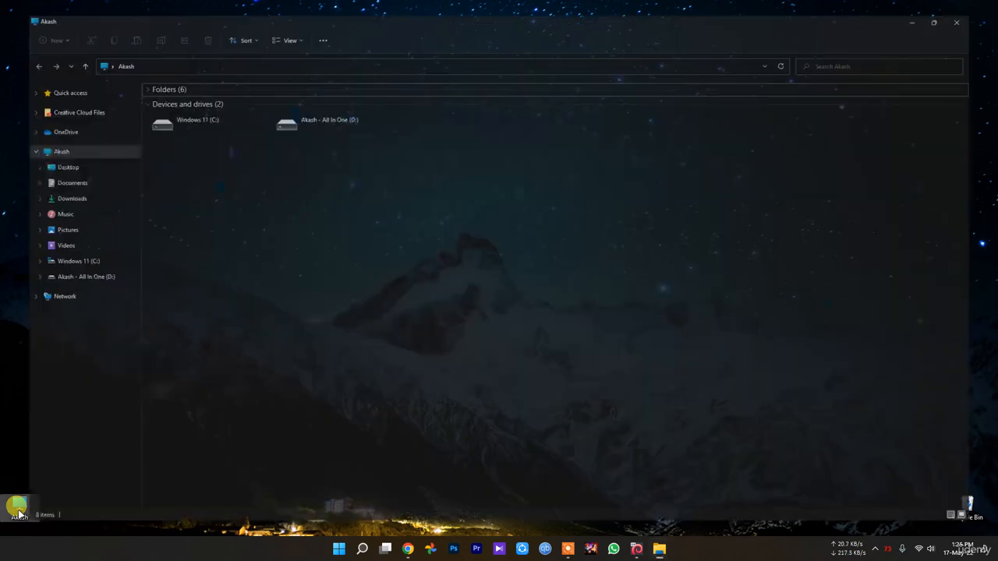
right_click(493, 244)
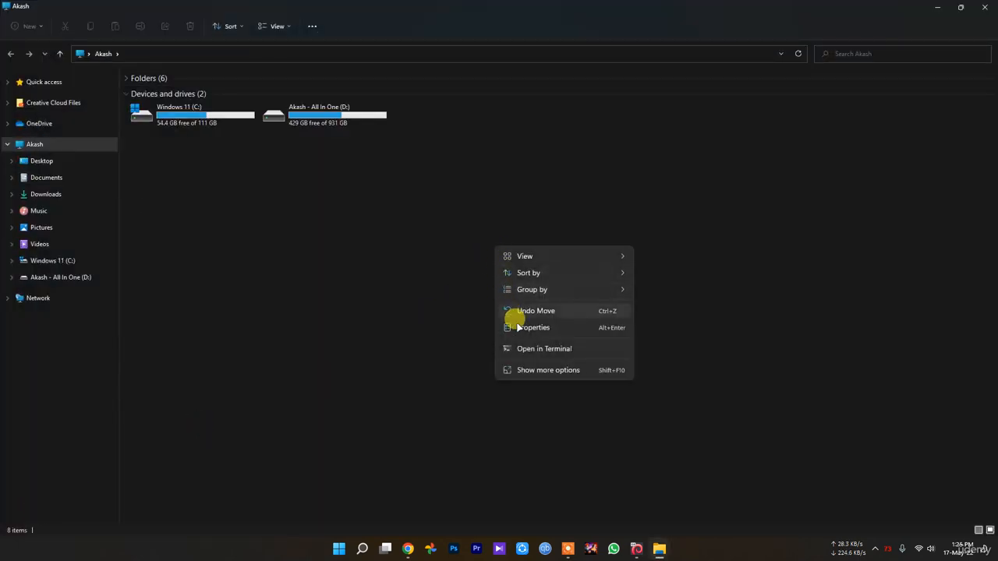
click(542, 370)
click(487, 269)
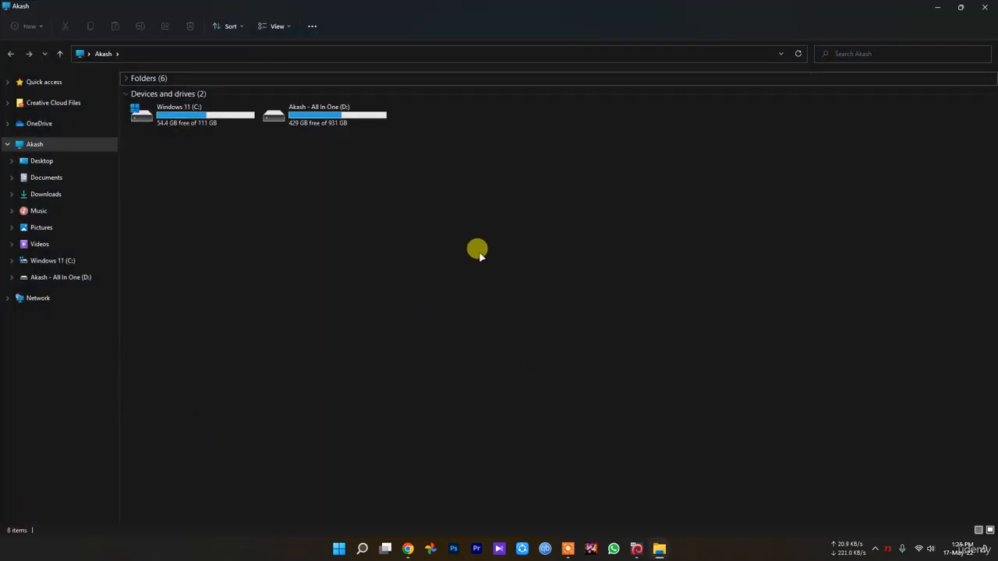
right_click(478, 251)
click(520, 329)
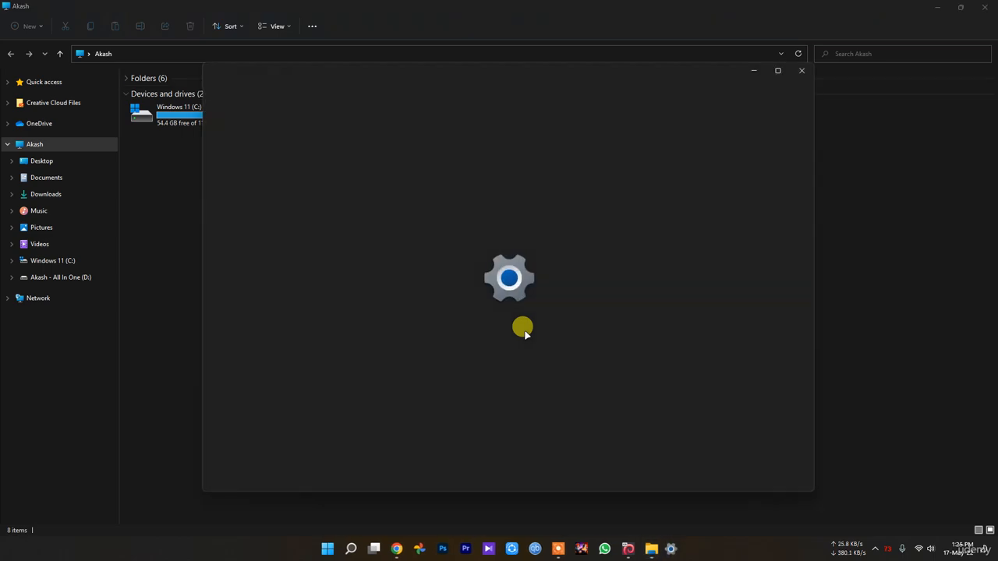
click(777, 69)
scroll(671, 234, down, 1)
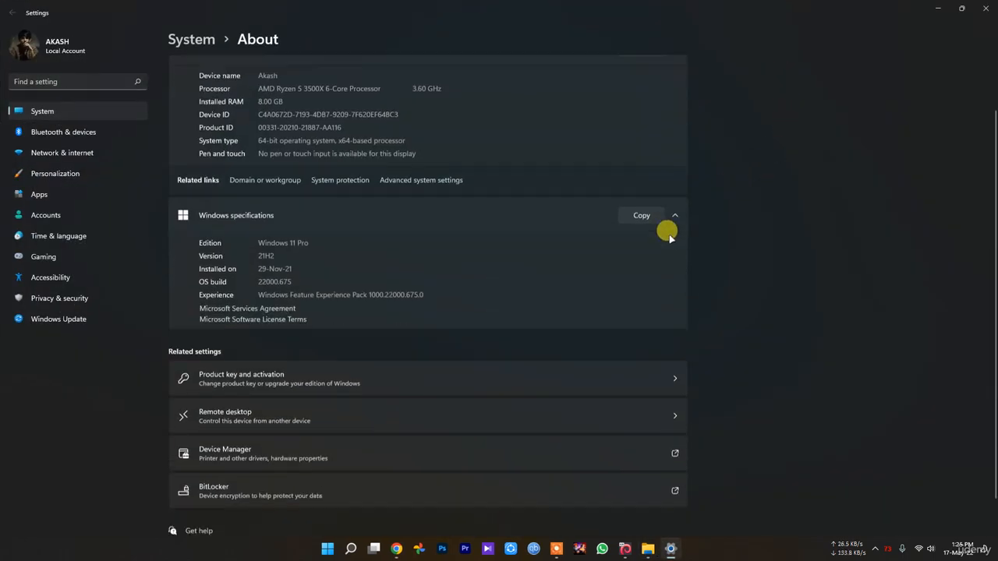
scroll(670, 234, down, 1)
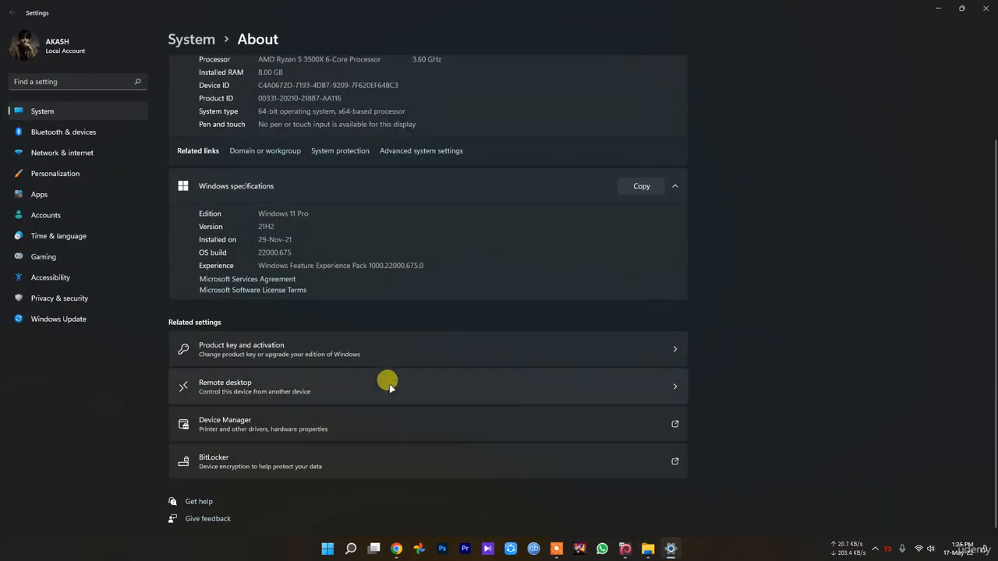
scroll(388, 385, up, 1)
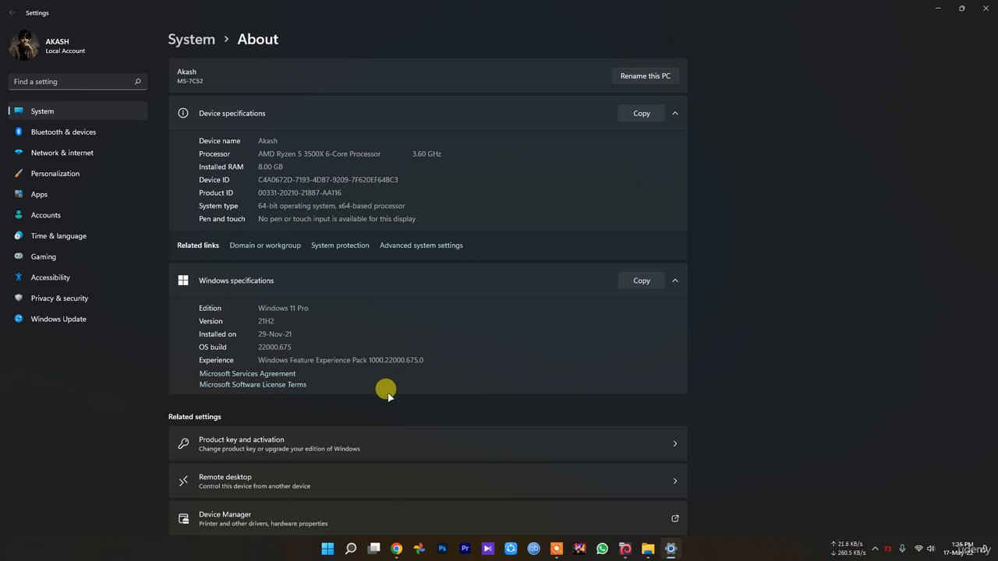
Open Performance Options from the advanced system settings and place it beside System Properties
click(424, 245)
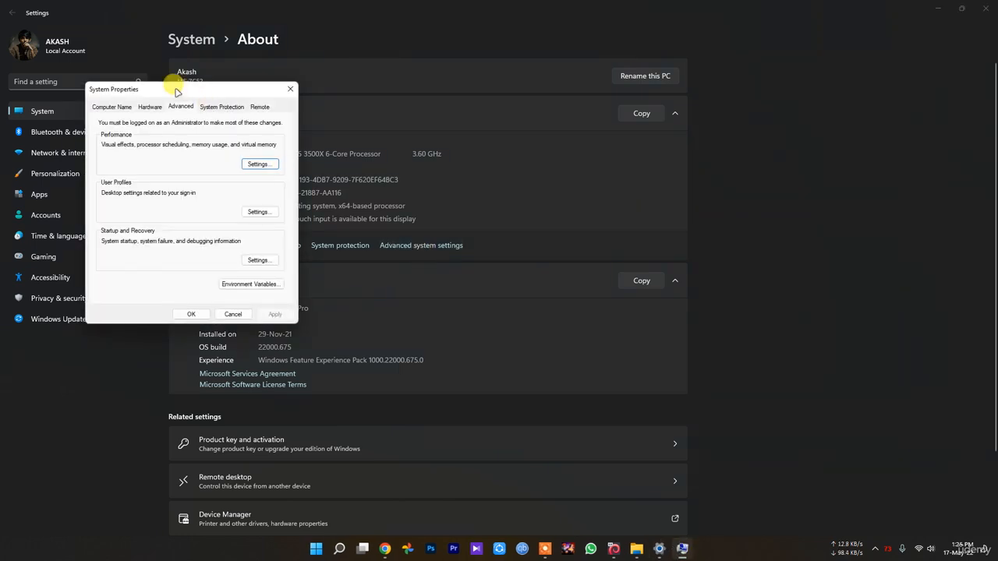
drag(213, 90, 459, 141)
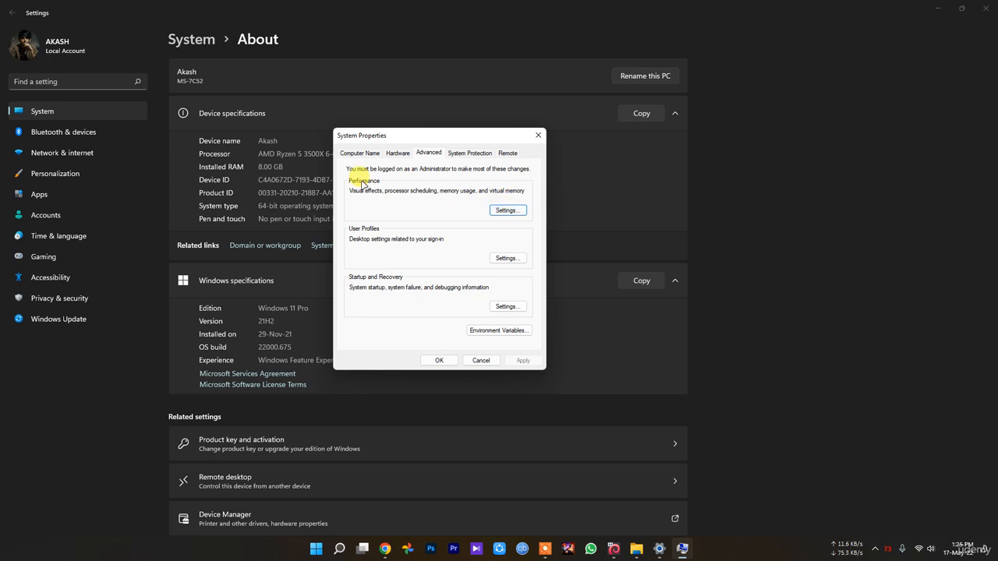
click(503, 210)
drag(420, 172, 630, 179)
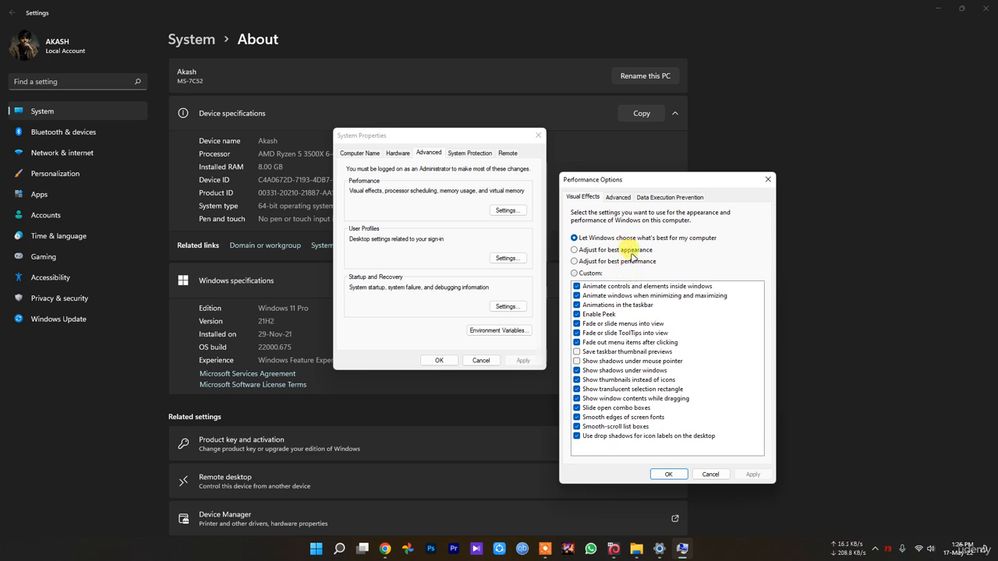
Set the visual effects to "Adjust for best performance", accept Performance Options, and cancel System Properties
click(623, 263)
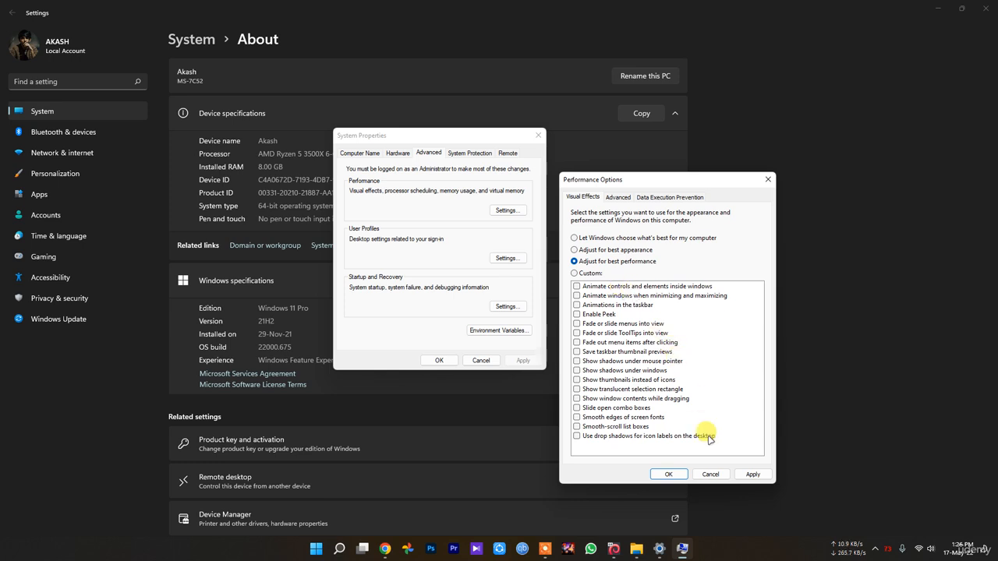
click(668, 474)
click(480, 359)
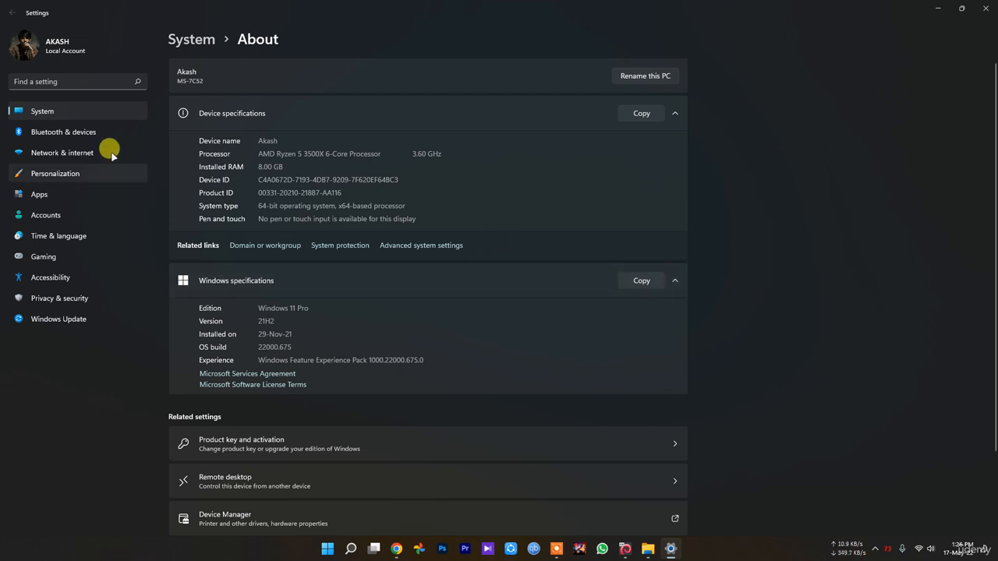
View the Background settings under Personalization, return to the overview, and open the Colors settings
click(69, 172)
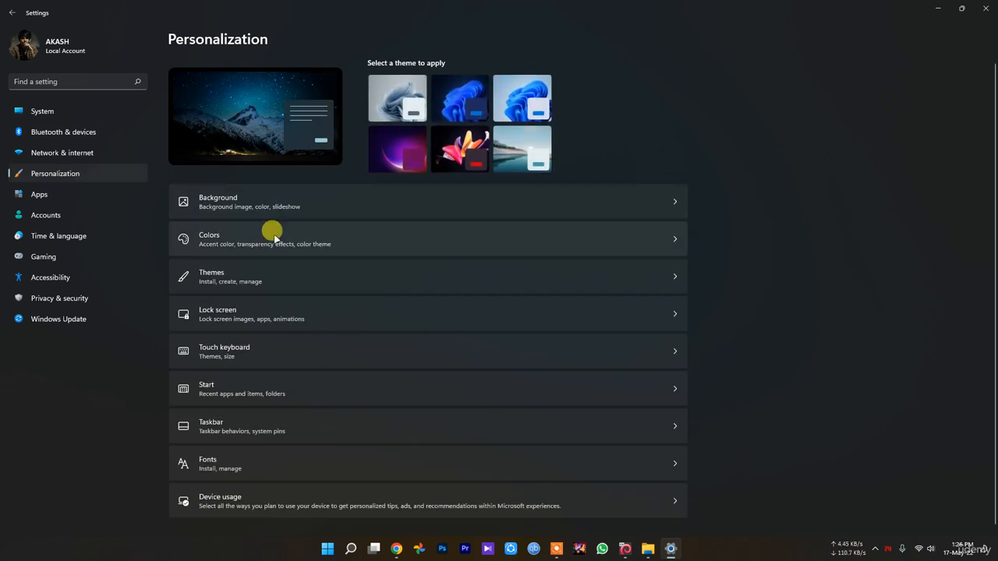
click(245, 204)
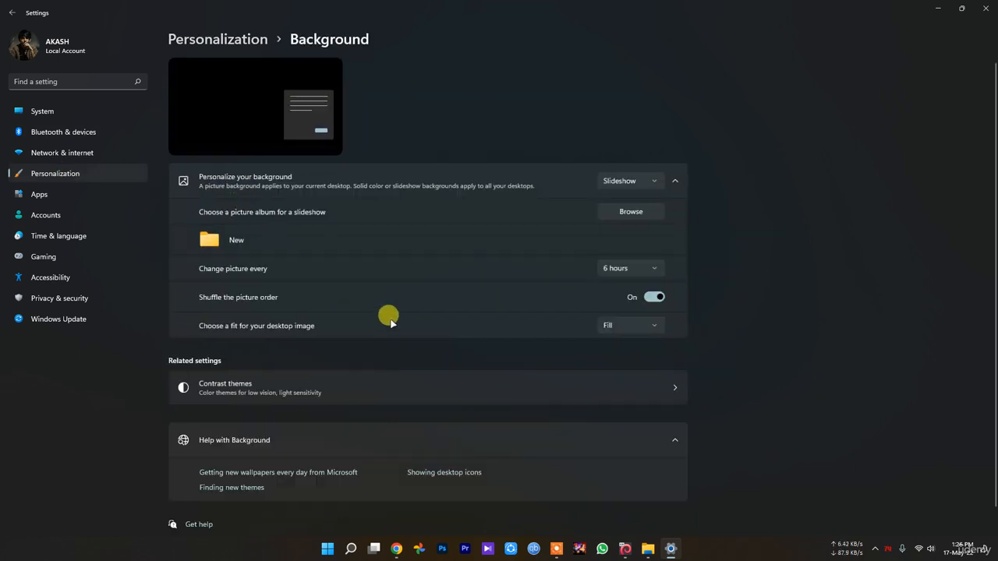
key(alt+Left)
click(246, 246)
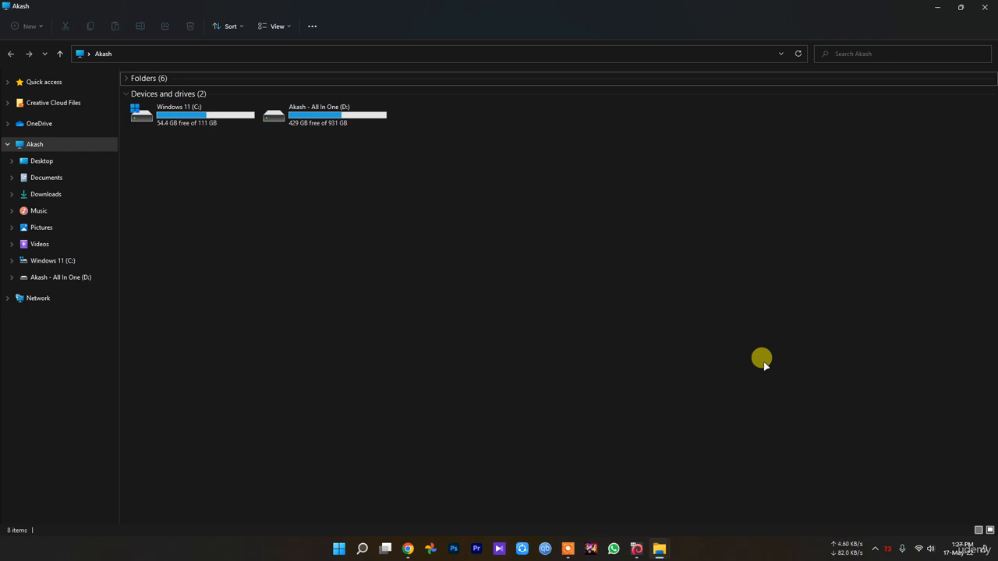
Open the Windows search settings, examine the SafeSearch, cloud content search and history permissions, and close Settings
click(361, 549)
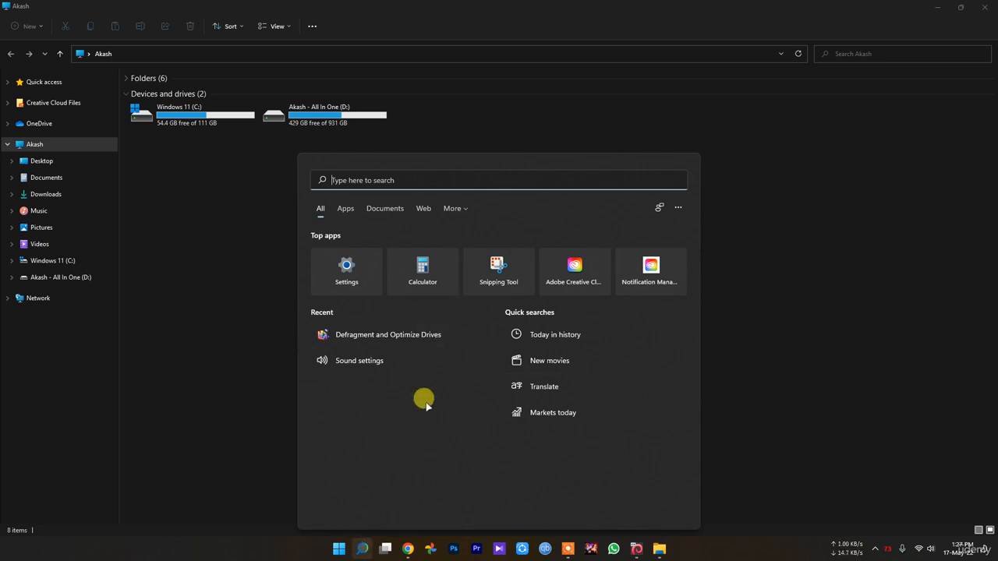
click(680, 206)
click(632, 280)
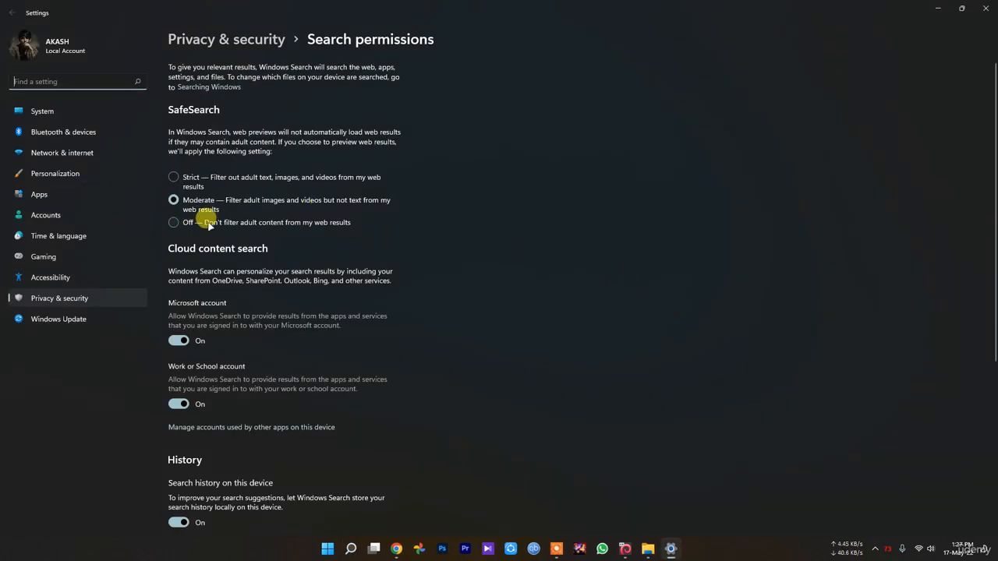
scroll(207, 220, down, 1)
scroll(213, 311, up, 1)
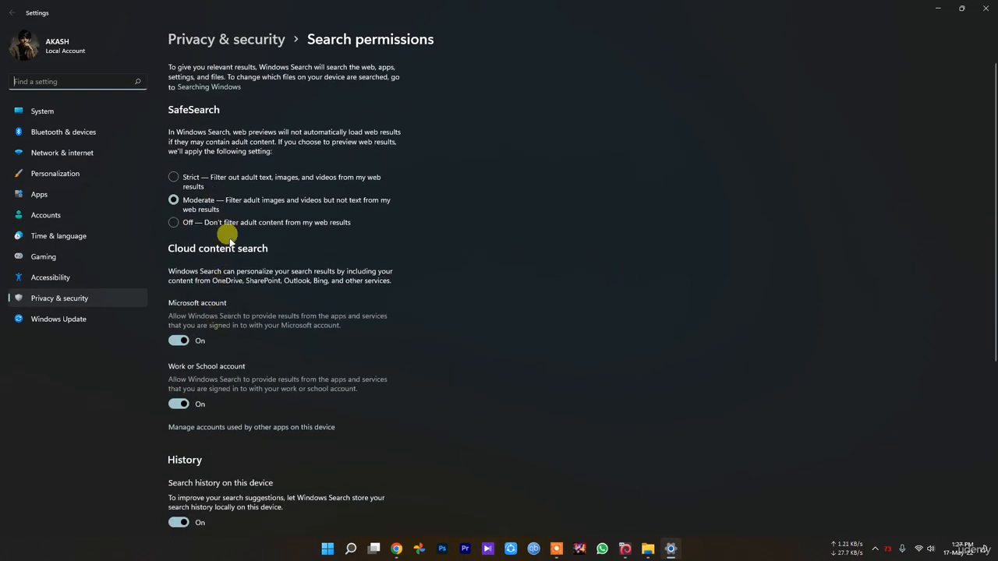
scroll(199, 210, down, 3)
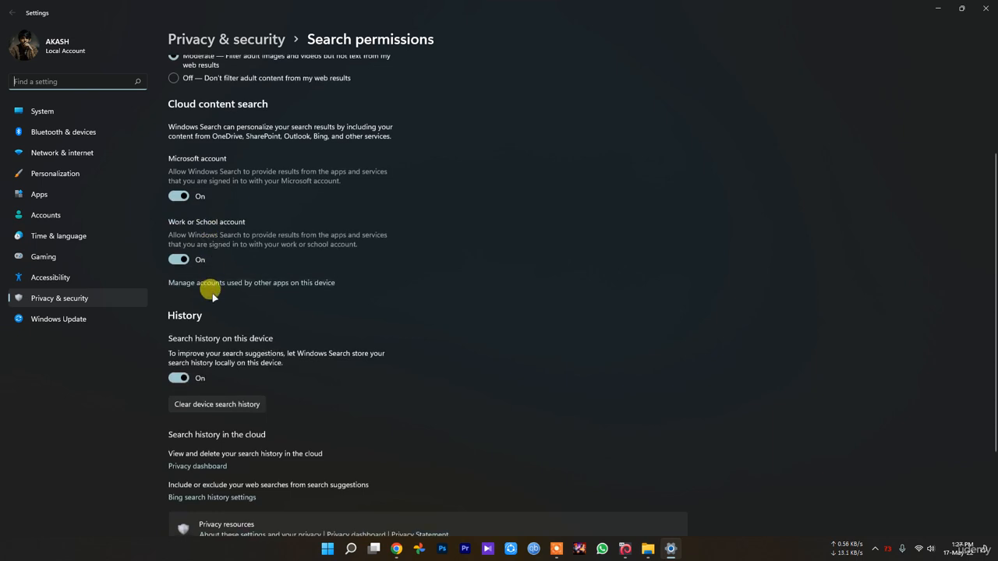
scroll(181, 373, down, 3)
click(984, 8)
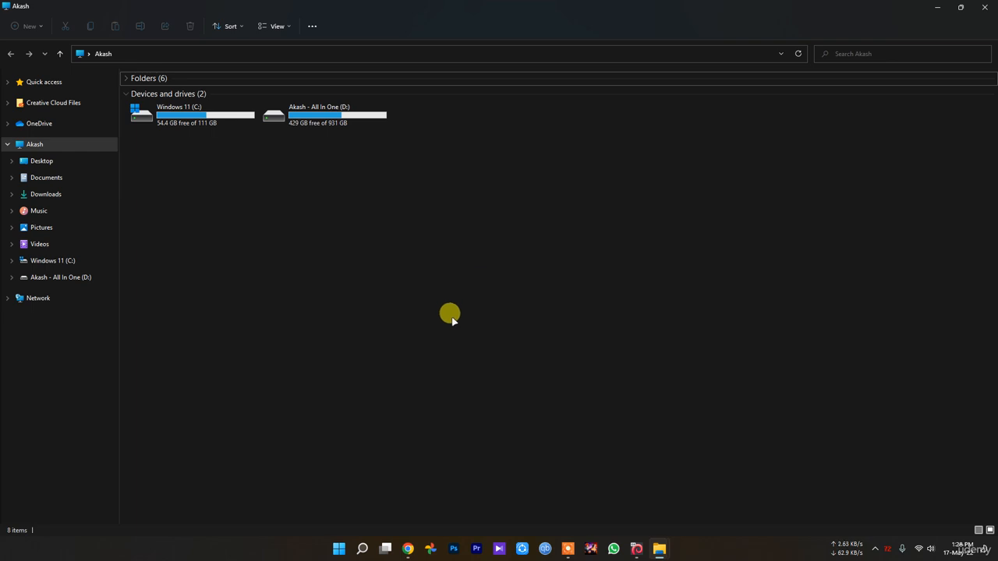
Open the computer's Virtual Memory settings from the advanced Performance Options
right_click(452, 318)
click(514, 404)
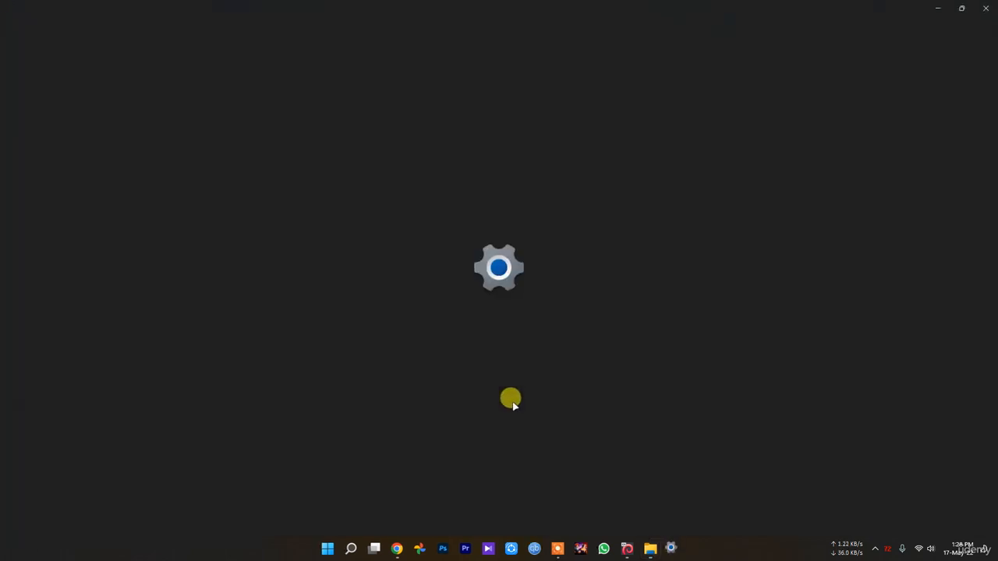
click(430, 246)
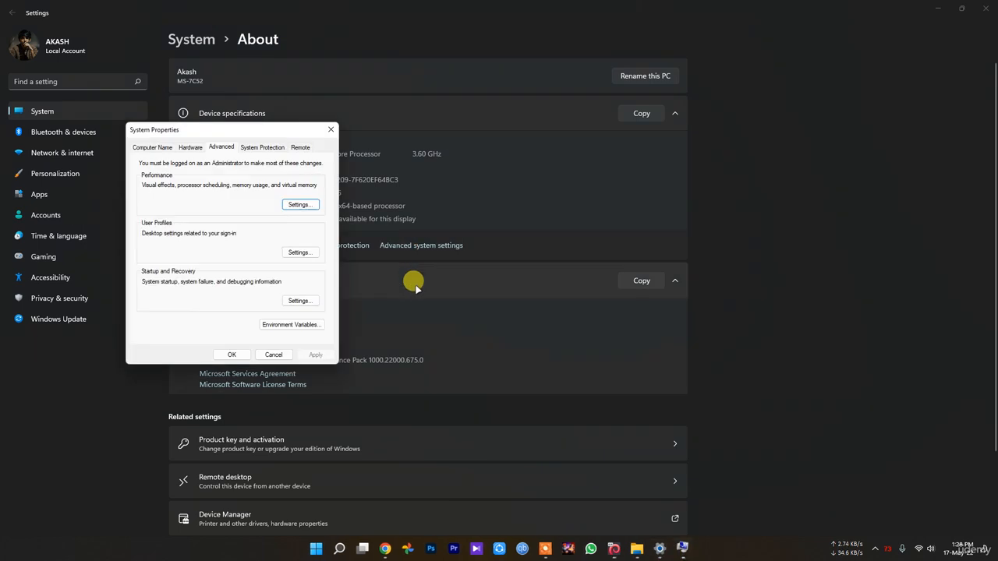
click(302, 204)
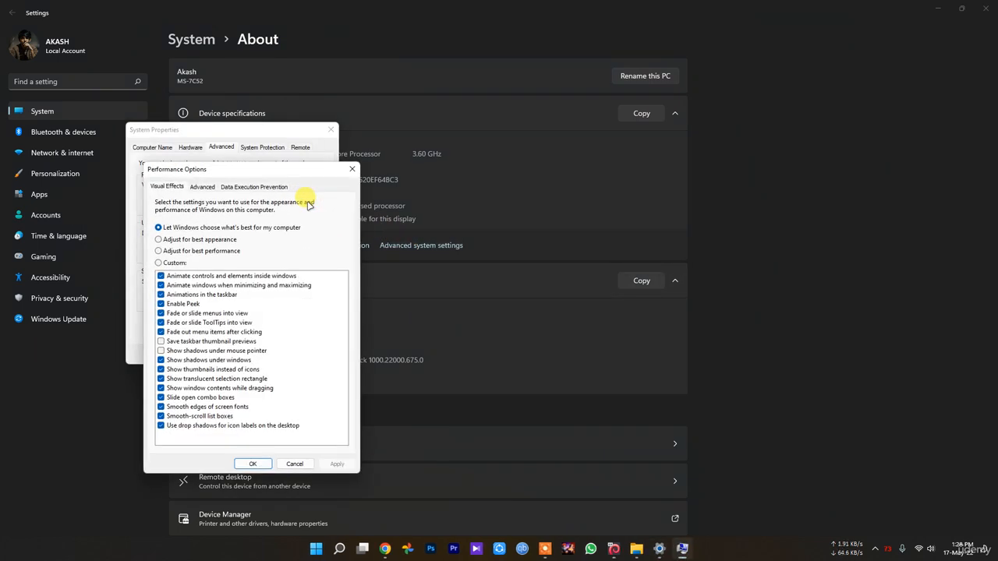
click(203, 188)
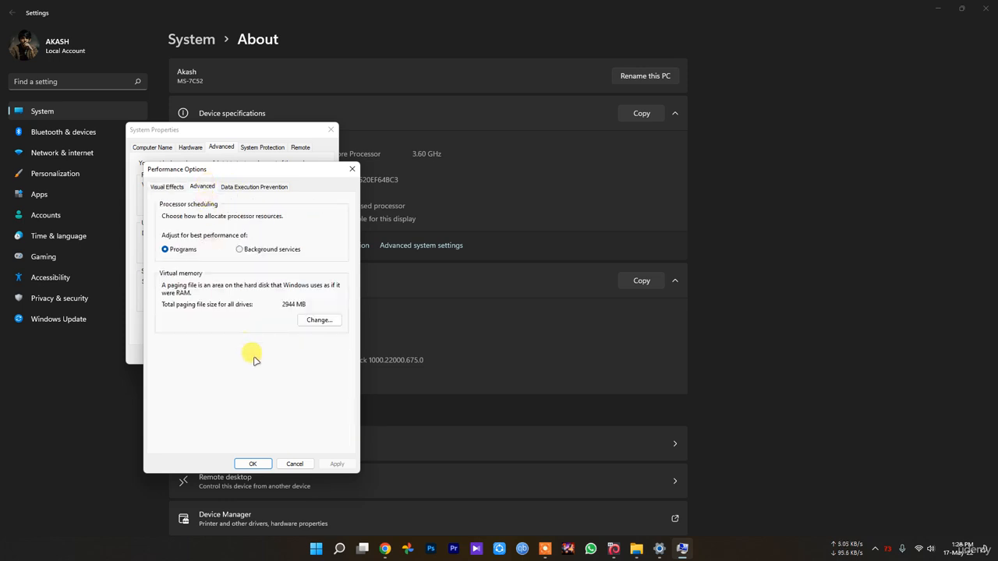
click(319, 320)
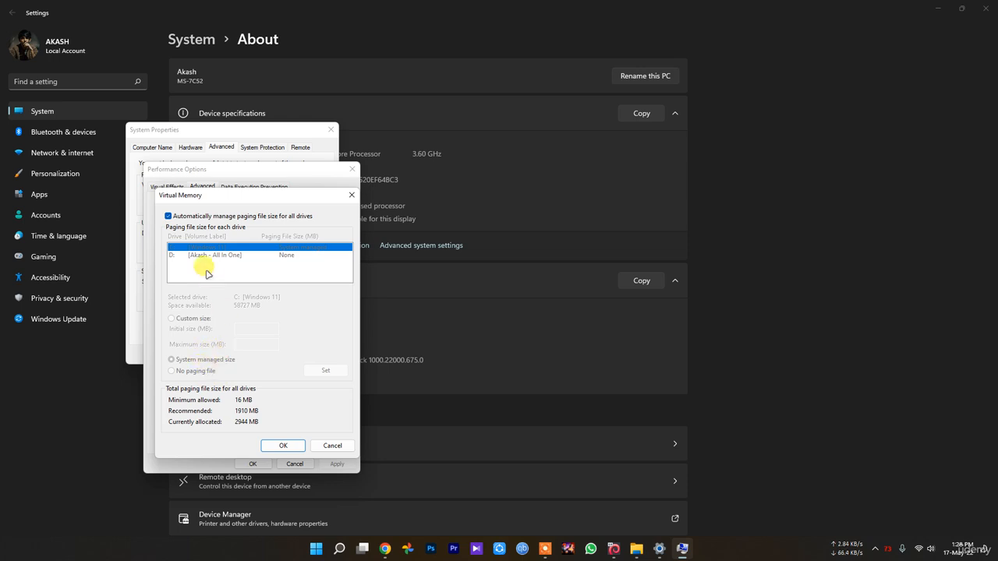
Try turning off automatic paging file management for all drives, cancel all the system dialogs, and close File Explorer
click(211, 217)
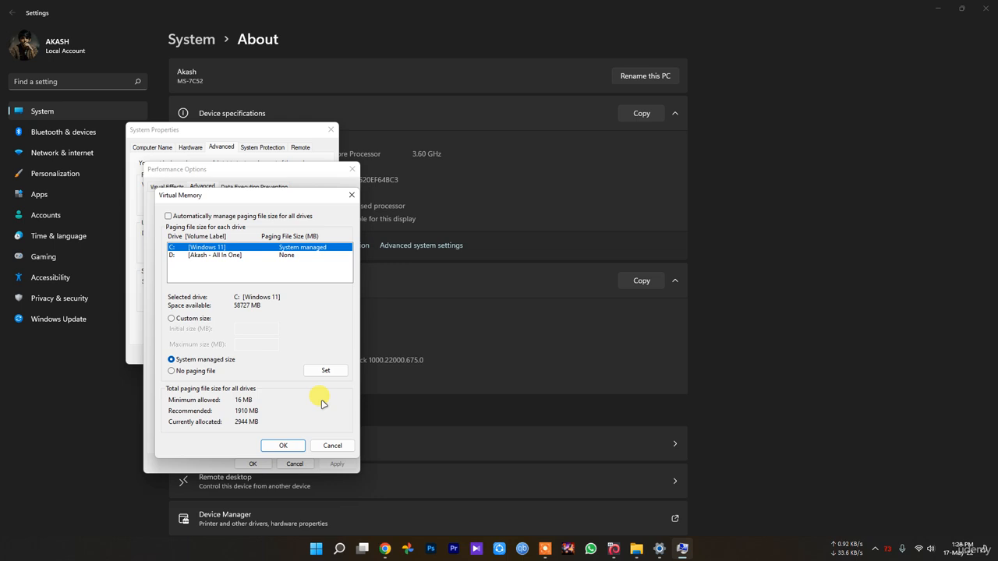
click(332, 446)
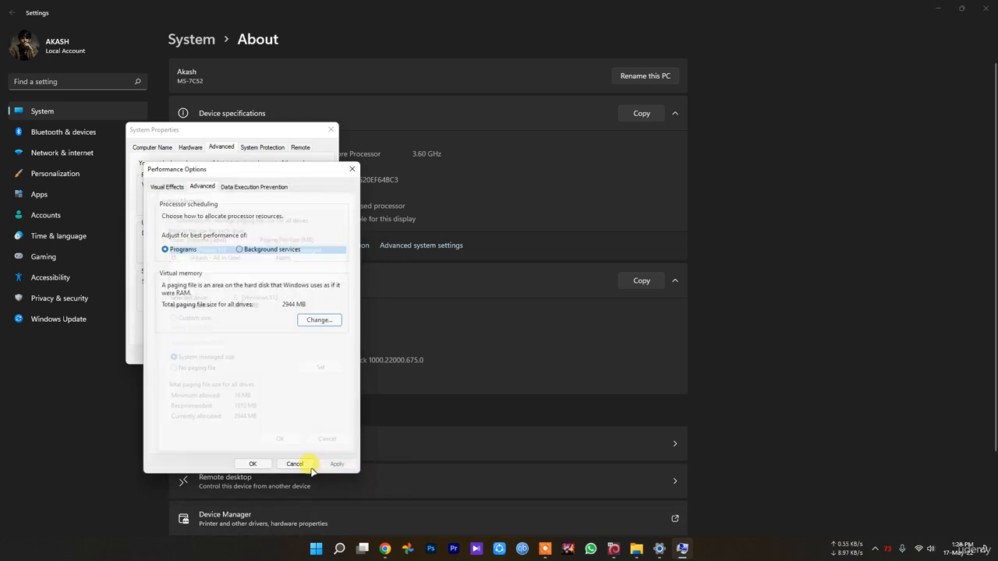
click(294, 464)
click(275, 351)
key(super+e)
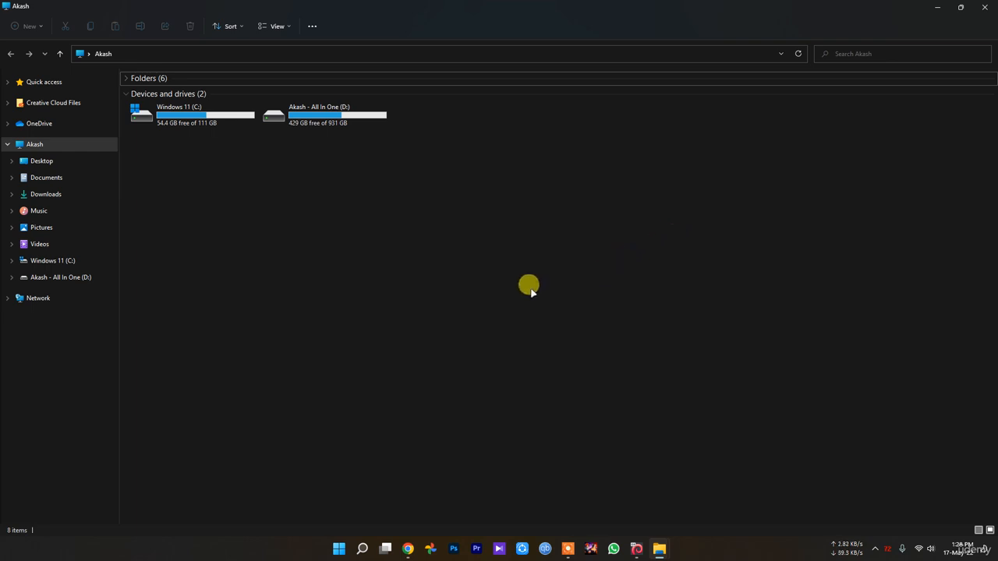
click(984, 6)
Open the Windows Temp folder by entering "temp" in the Run dialog
click(362, 548)
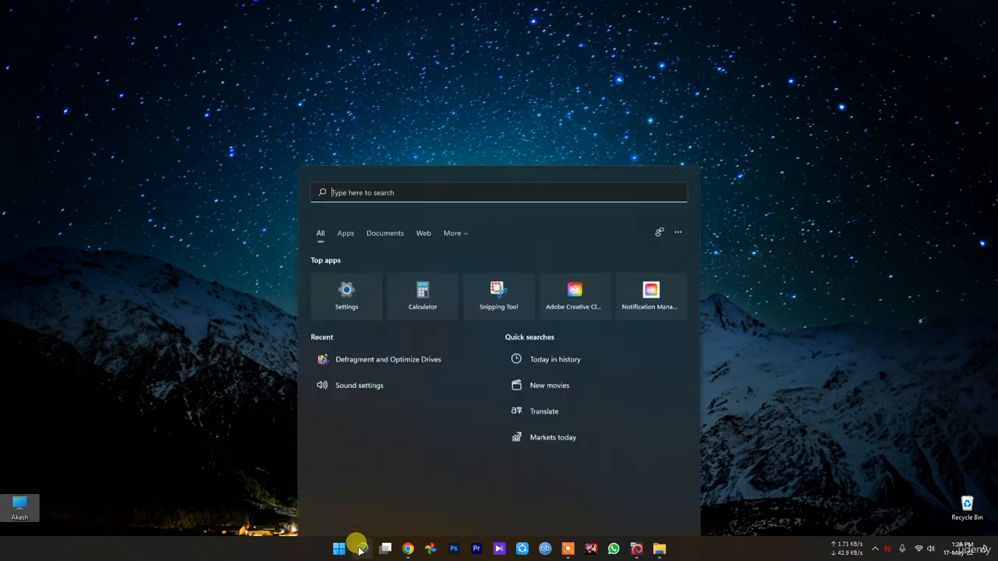
text(run)
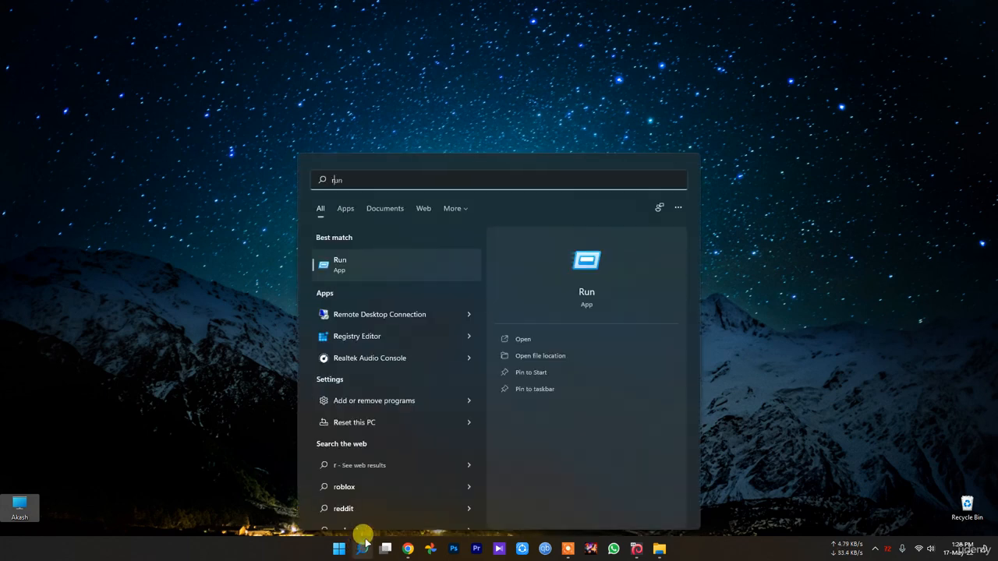
click(350, 265)
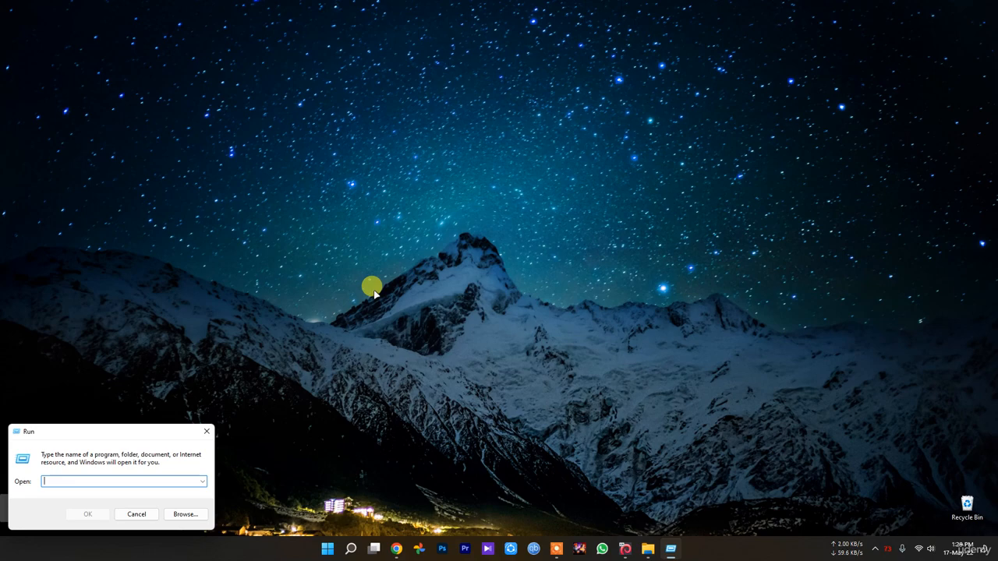
text(temp)
key(Return)
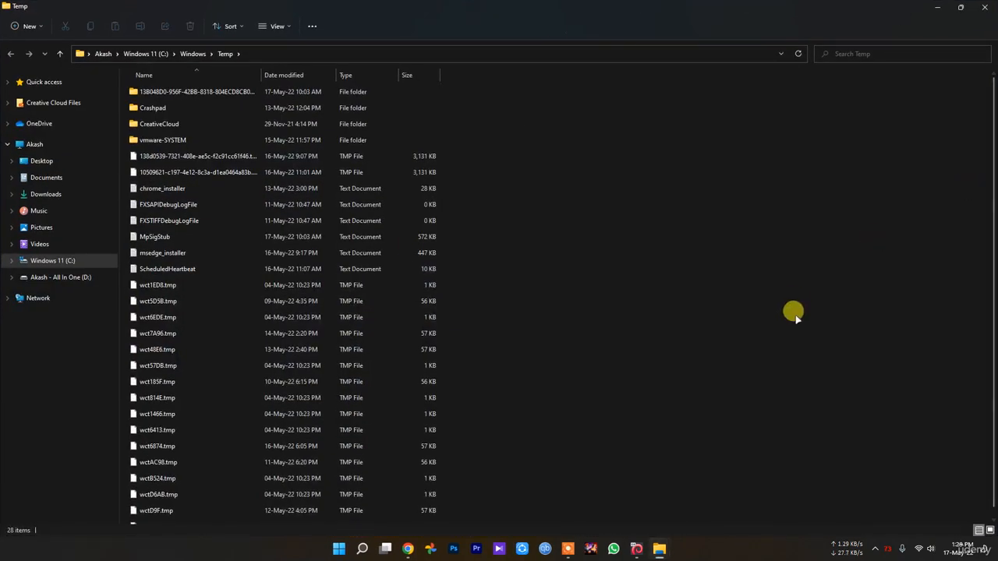
Delete all items in the Windows Temp folder, cancelling the retry for the vmware-SYSTEM folder
key(ctrl+a)
key(Delete)
key(Return)
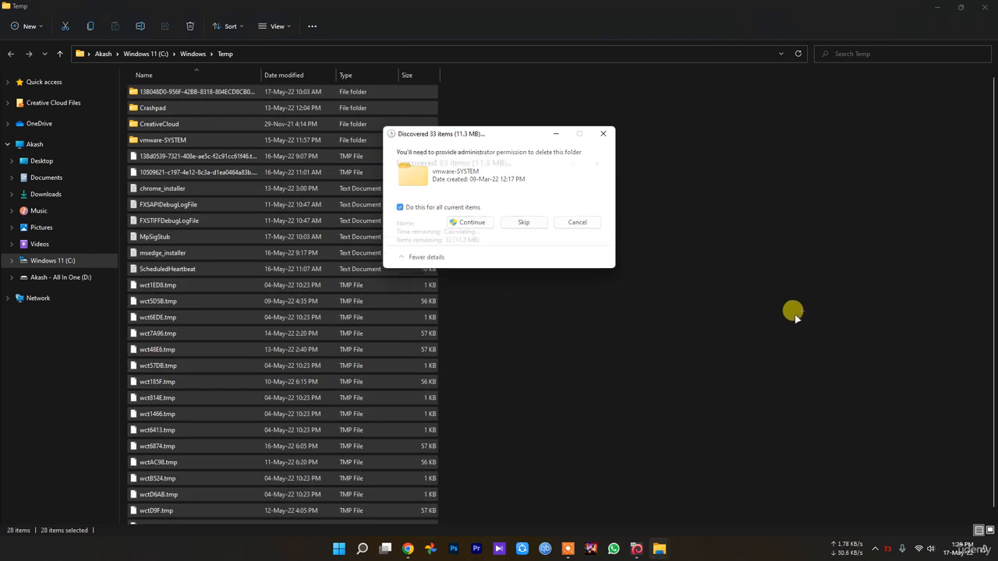
click(535, 248)
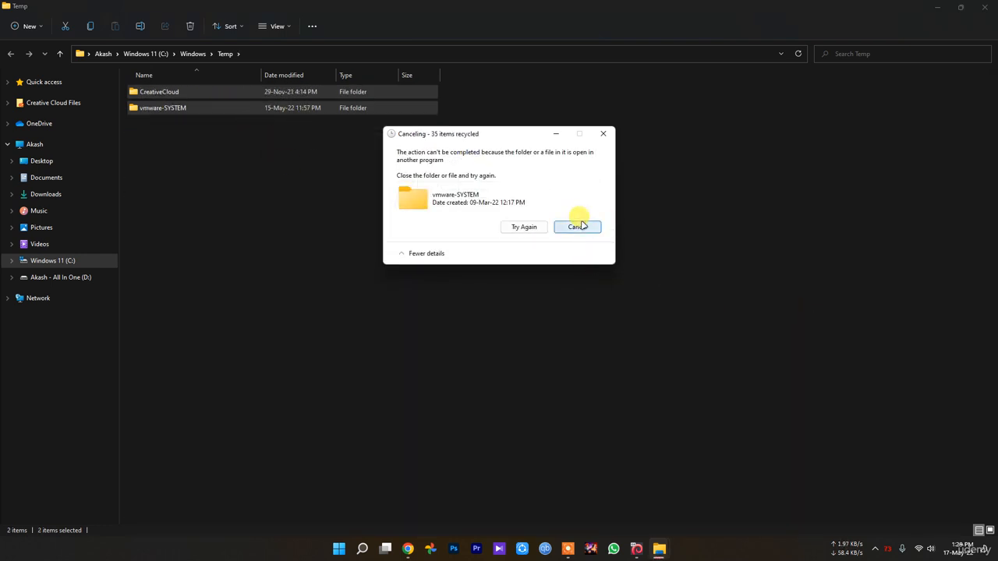
click(577, 227)
click(518, 312)
Open the user account's temporary files folder by entering "%temp%" in the Run dialog
click(363, 548)
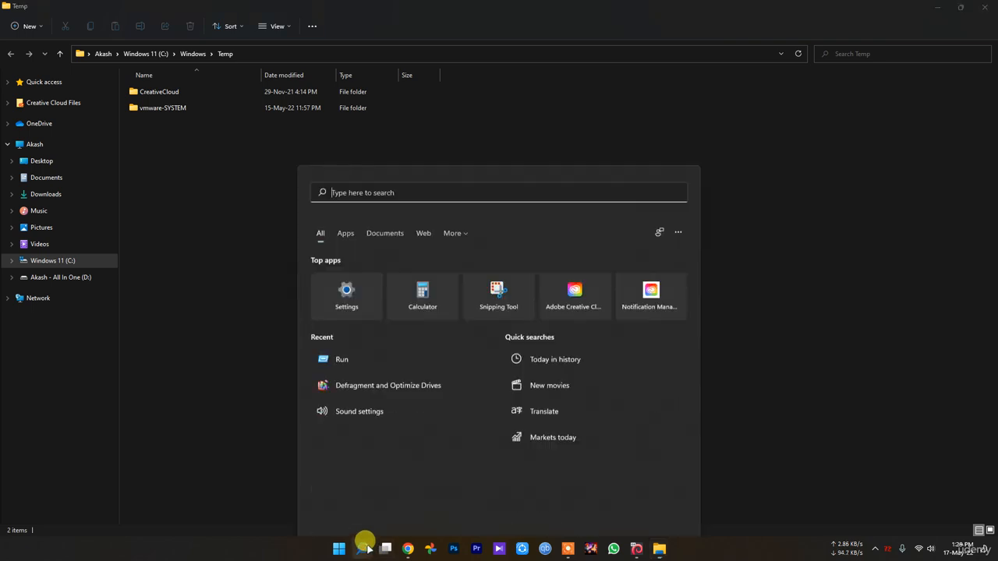
click(345, 330)
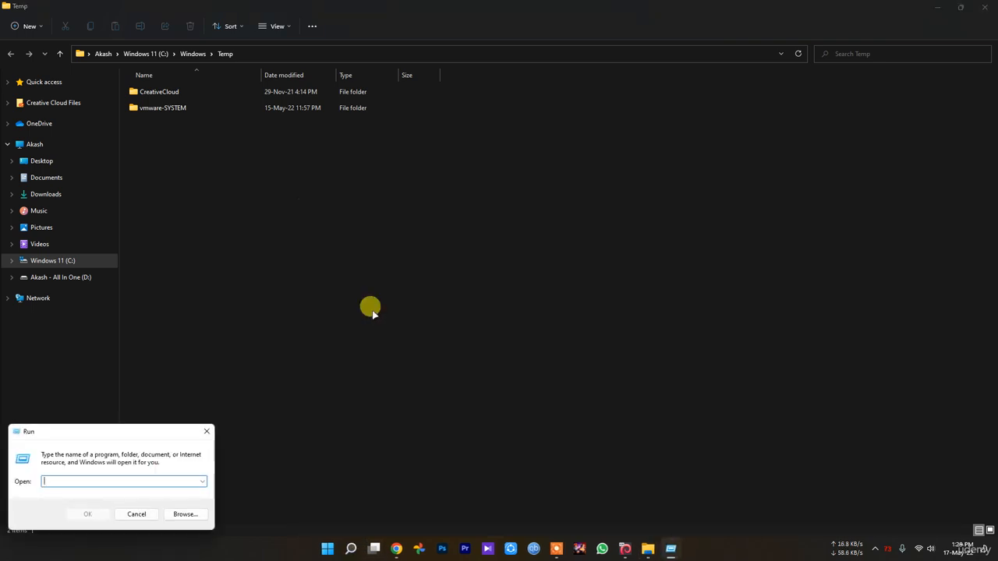
text(%)
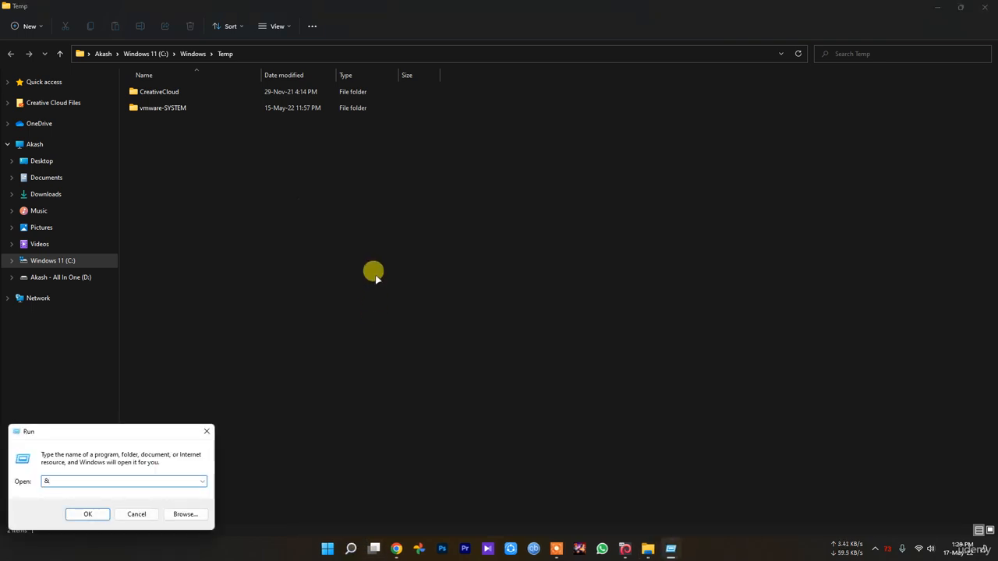
key(BackSpace)
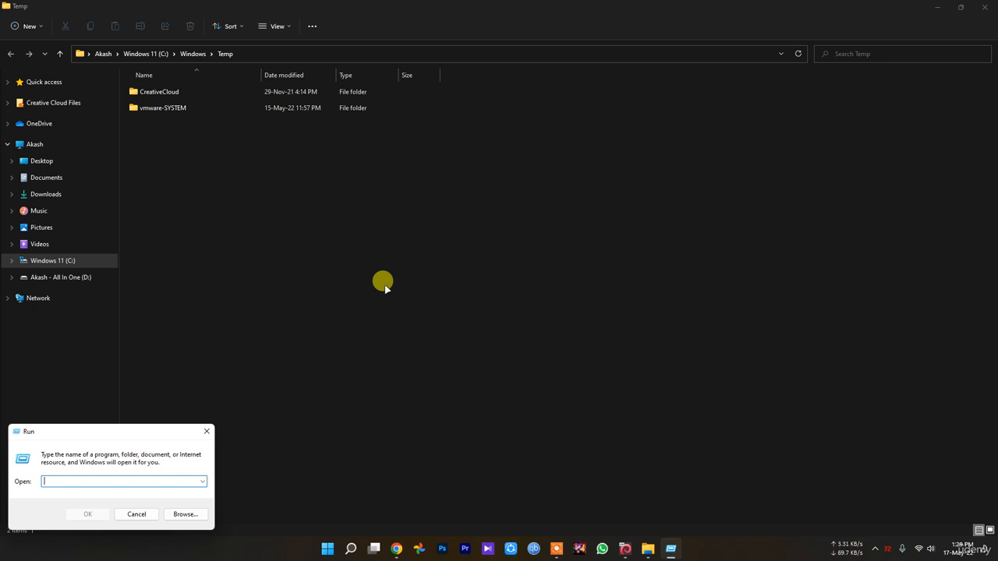
text(%temp%)
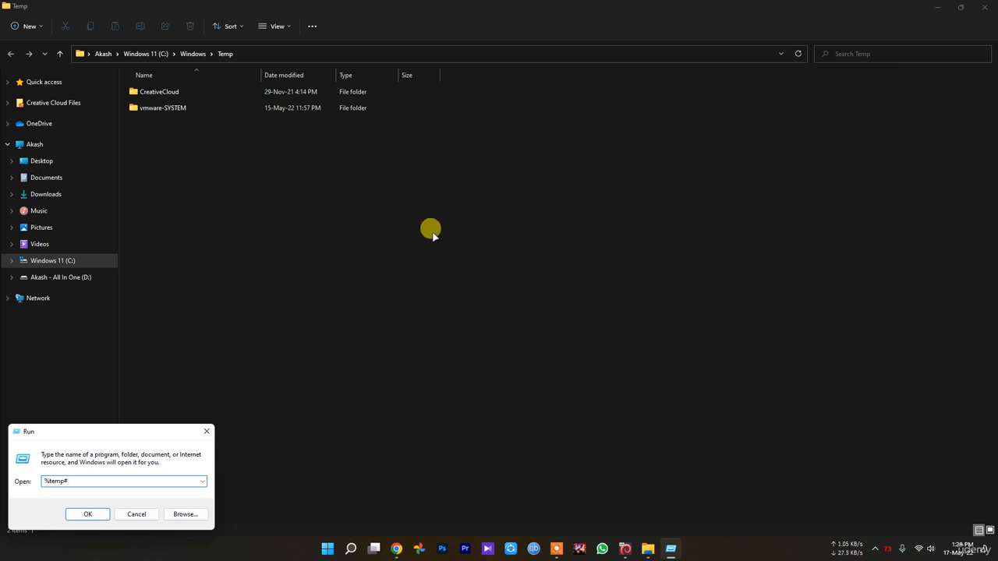
key(BackSpace)
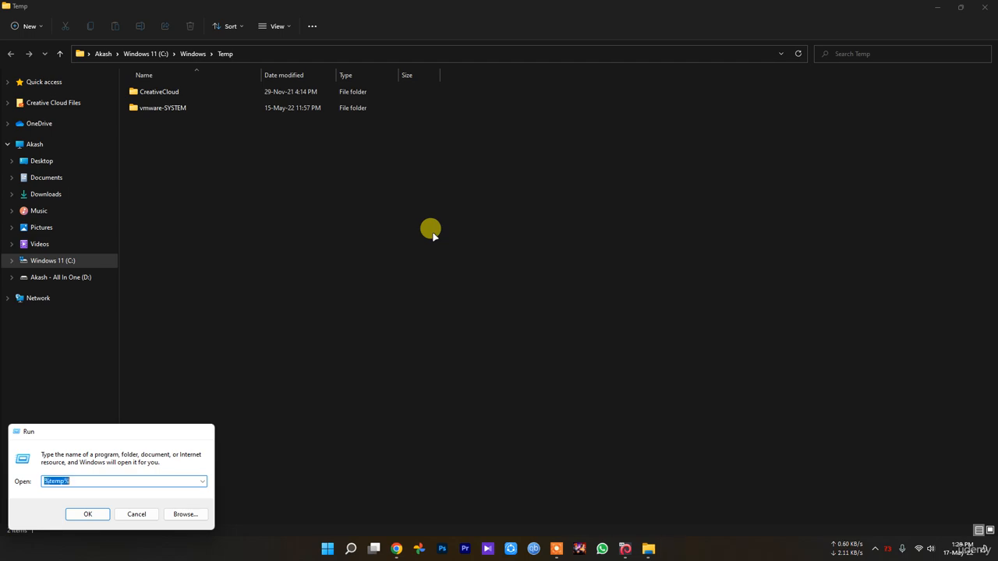
key(Return)
Delete all items in the AppData\Local\Temp folder, skip those that cannot be removed, and close File Explorer
scroll(590, 413, down, 10)
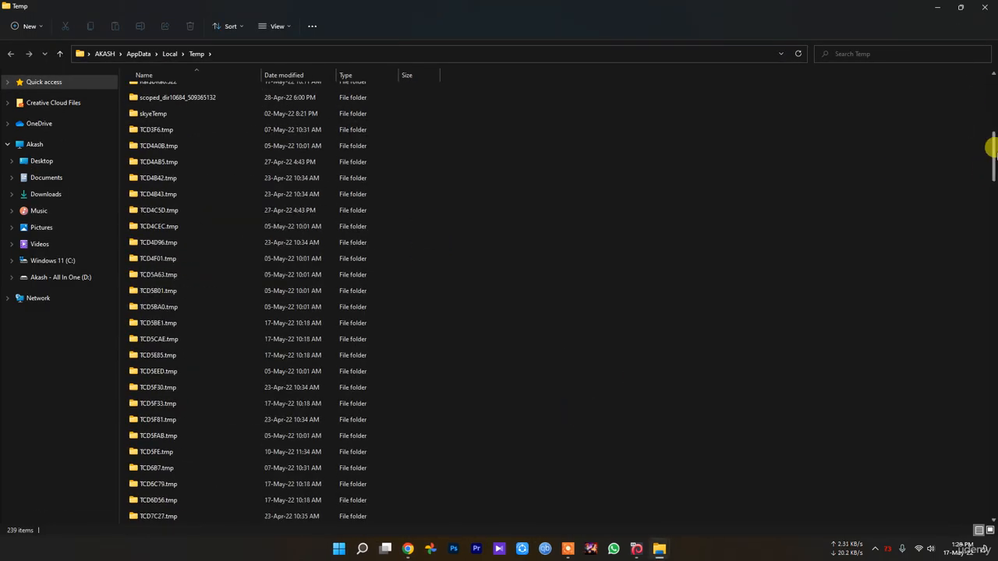
drag(994, 146, 994, 78)
key(ctrl+a)
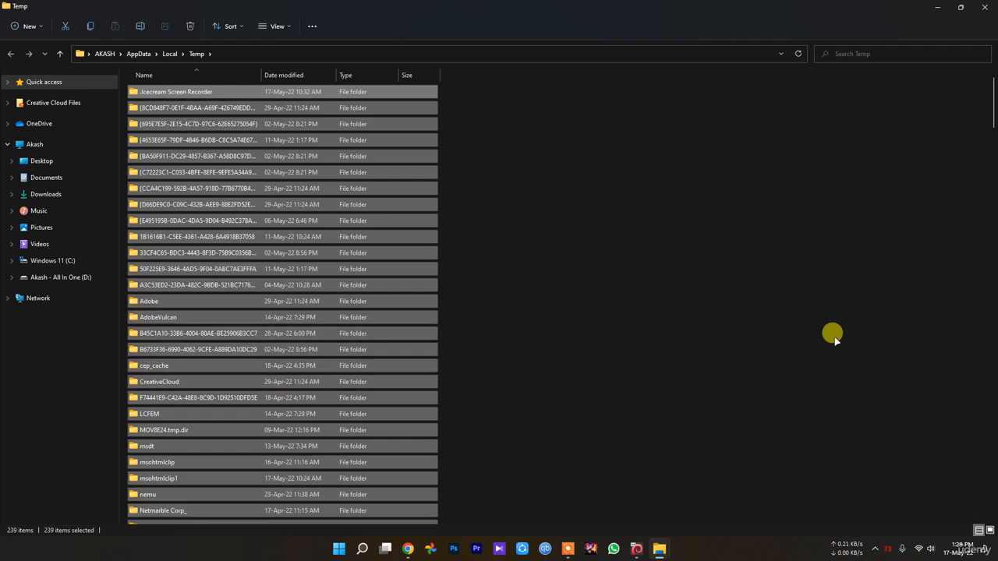
key(Delete)
key(Return)
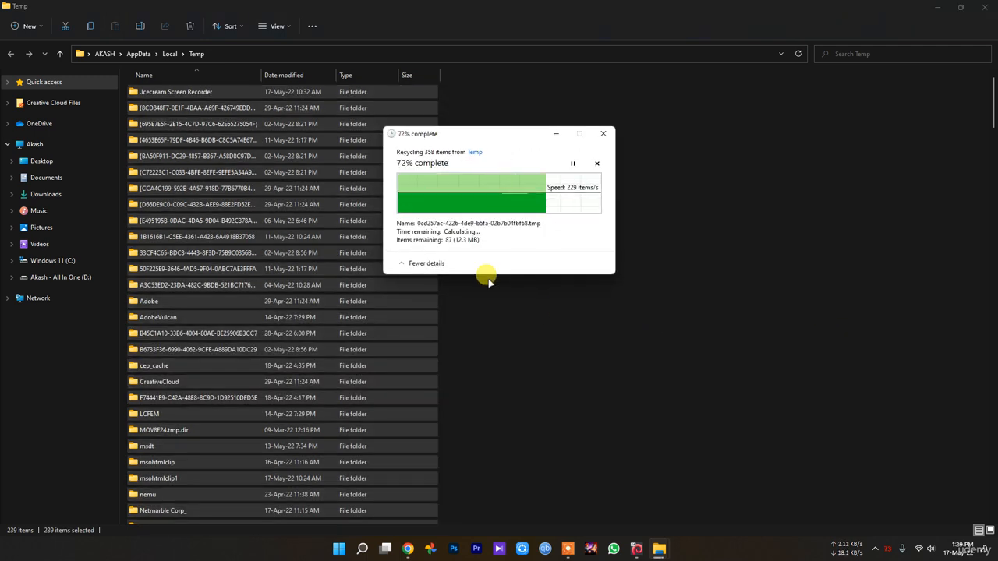
click(402, 223)
click(524, 238)
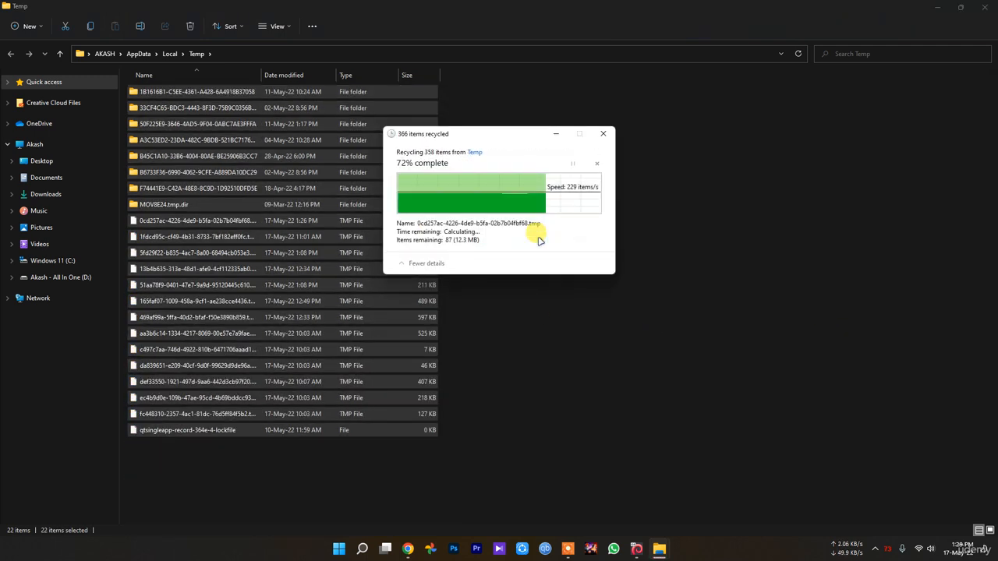
click(457, 230)
click(524, 246)
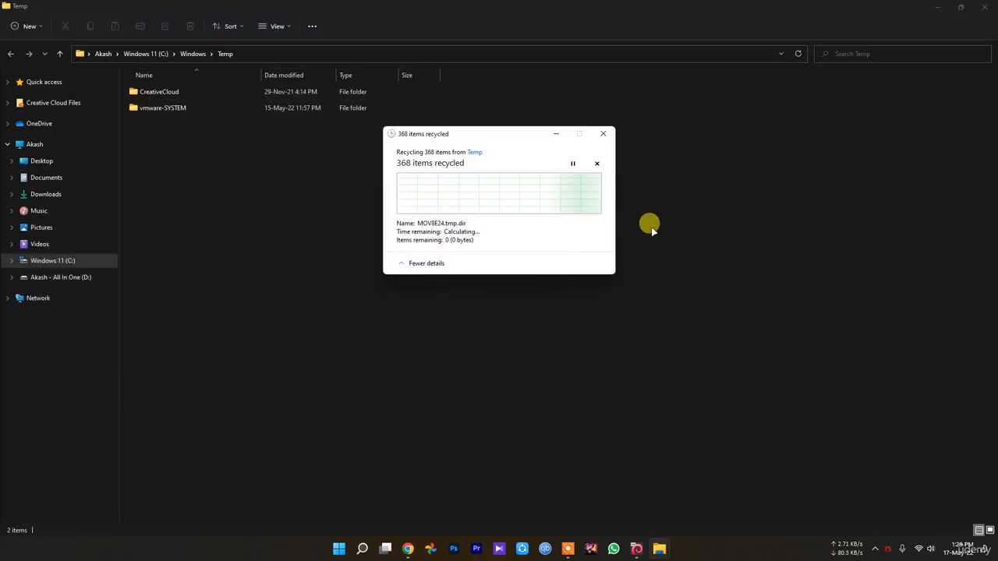
click(983, 7)
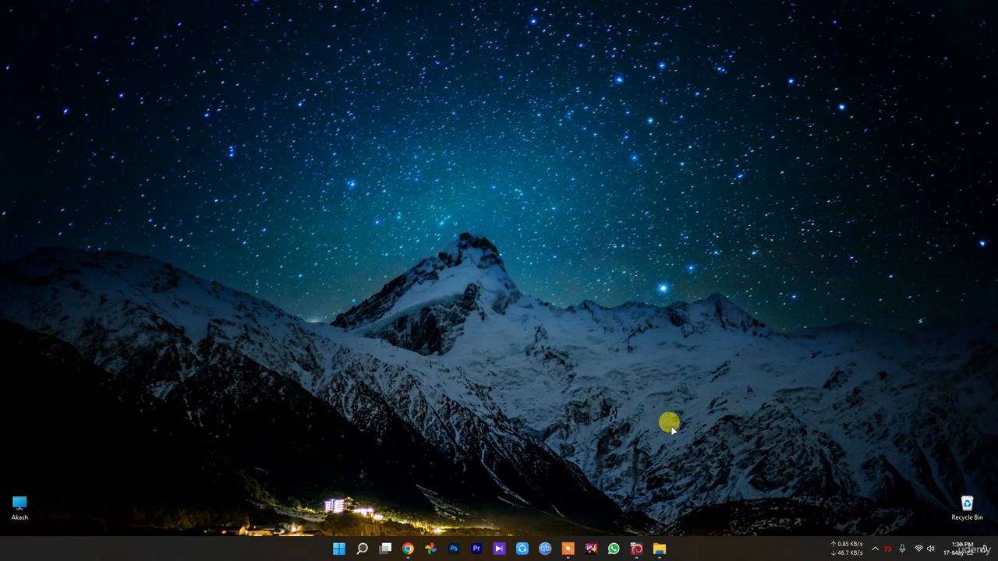
Review memory performance and the startup apps in Task Manager, and close it
right_click(339, 549)
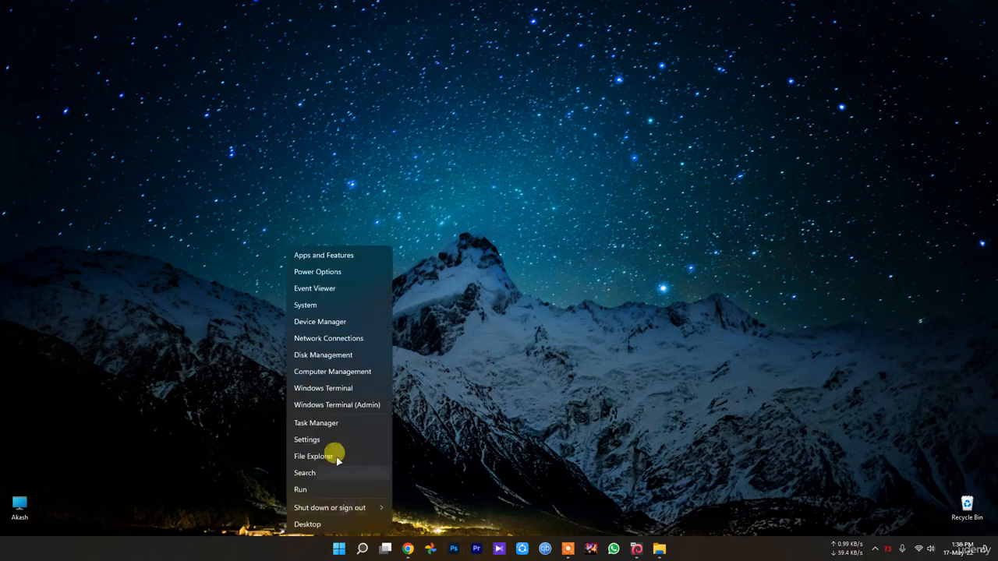
click(316, 422)
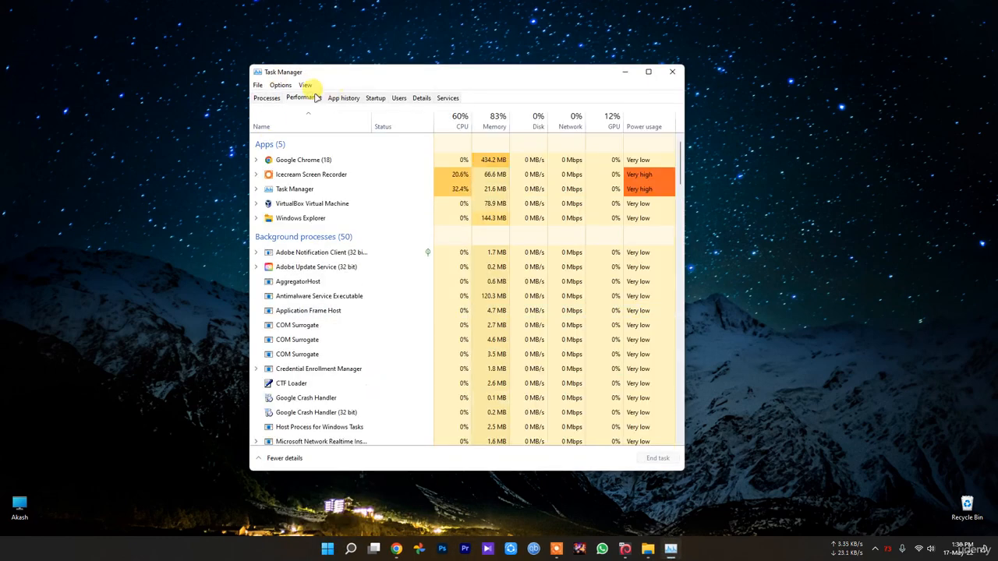
click(304, 97)
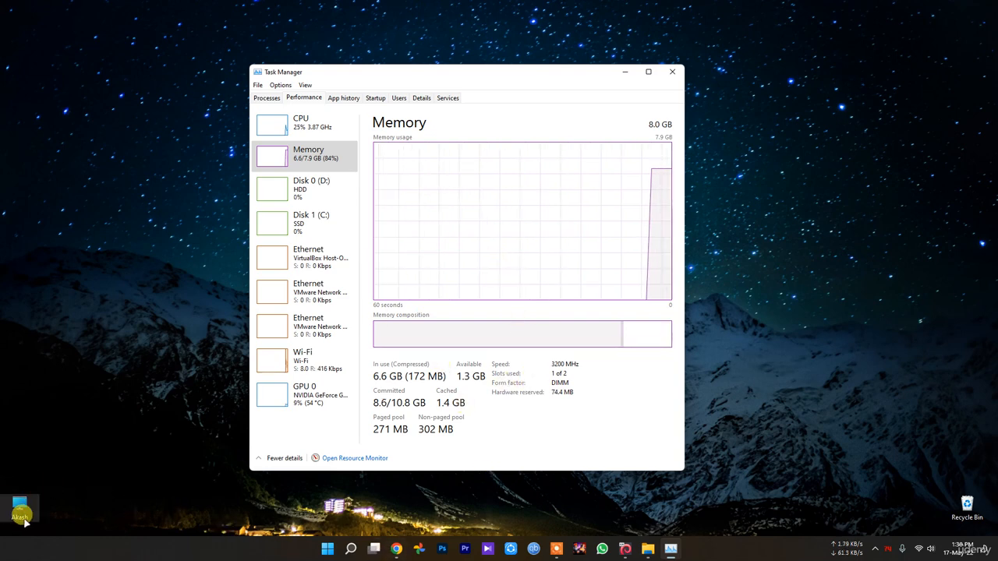
click(9, 483)
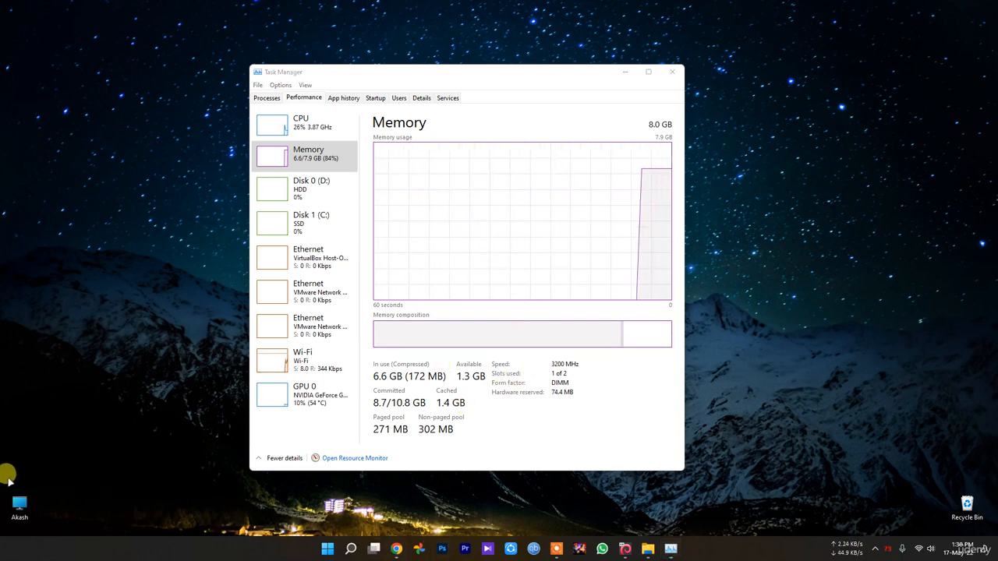
click(371, 100)
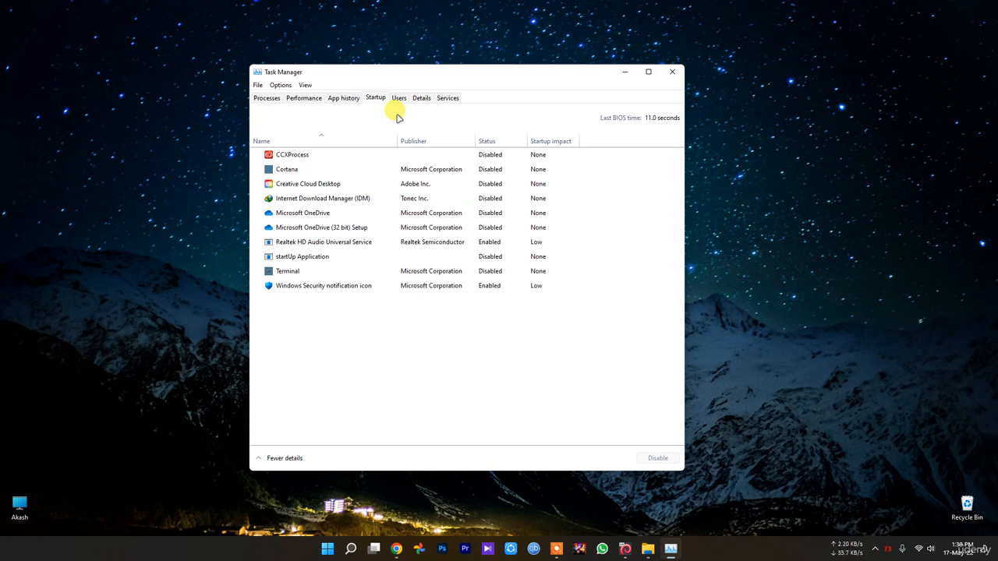
click(672, 72)
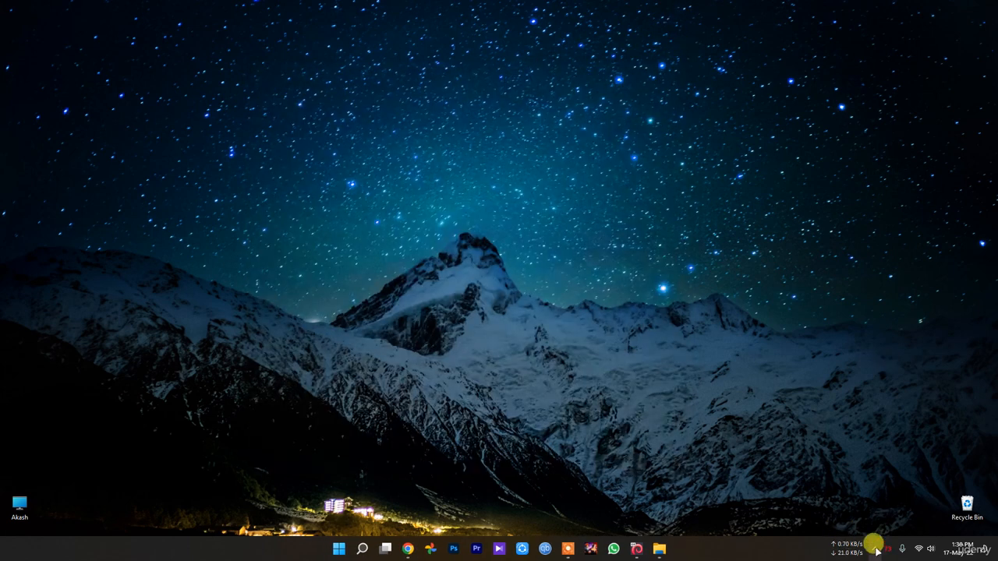